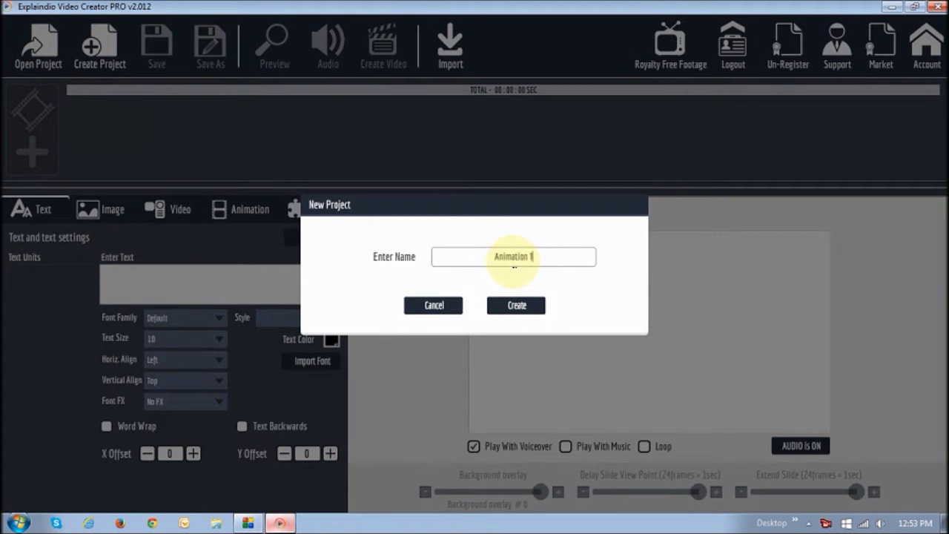
Step: Create the project 'Animation Test' and start a new blank scene
text(st)
click(522, 313)
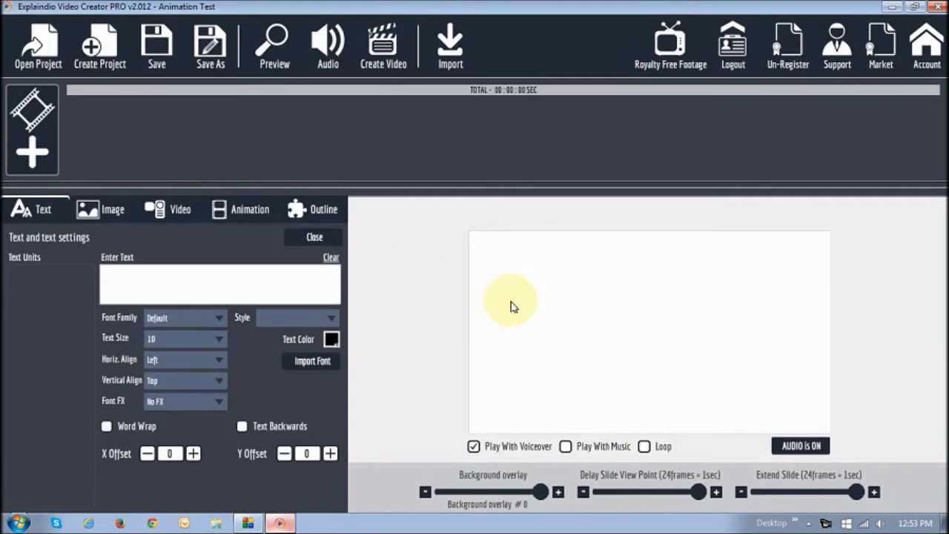
click(32, 154)
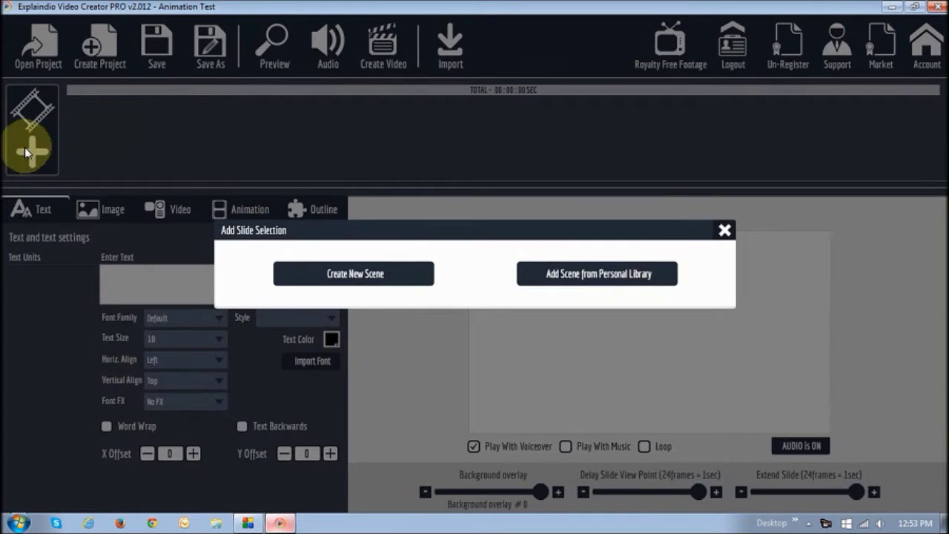
click(355, 276)
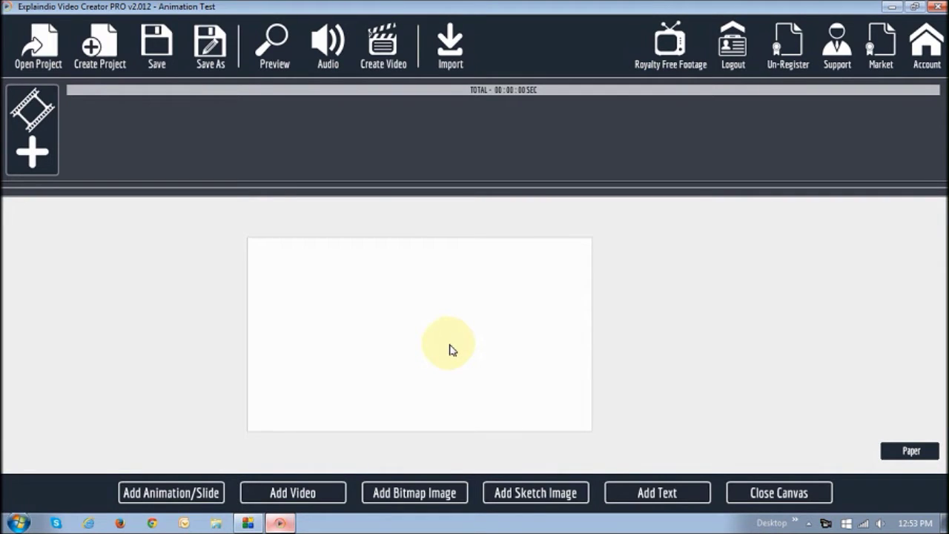
Step: Add a text element reading 'Did you know?' in the Anton font
click(656, 495)
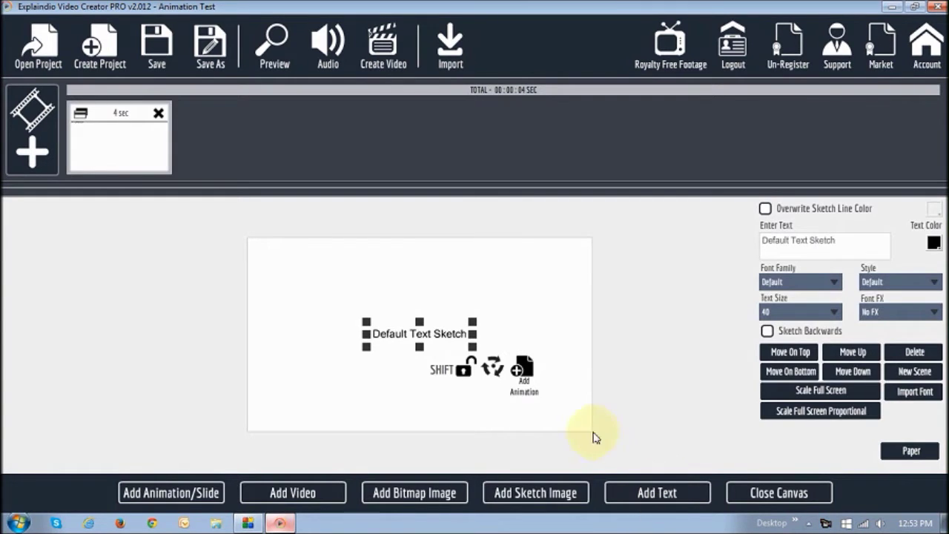
mouse_move(442, 334)
mouse_down()
mouse_move(459, 320)
mouse_move(435, 328)
mouse_up()
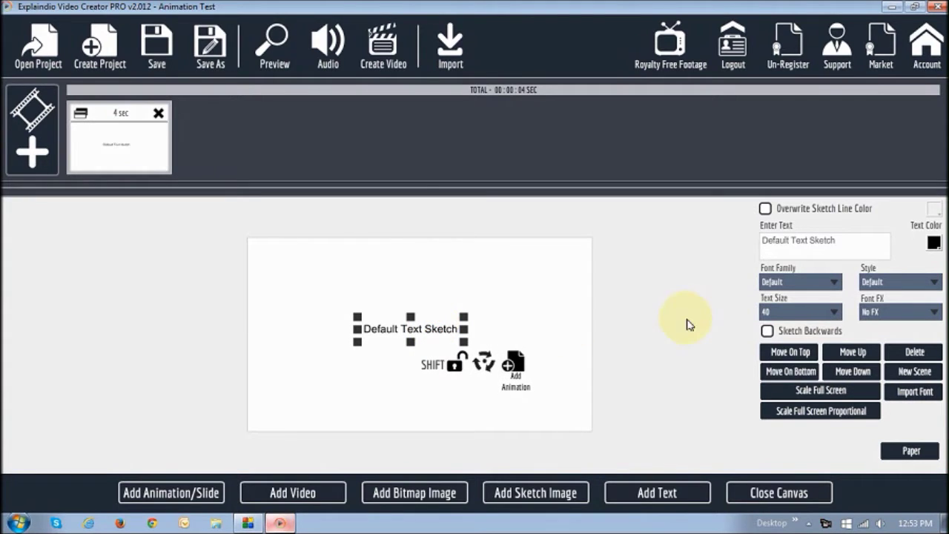
drag(852, 243, 704, 241)
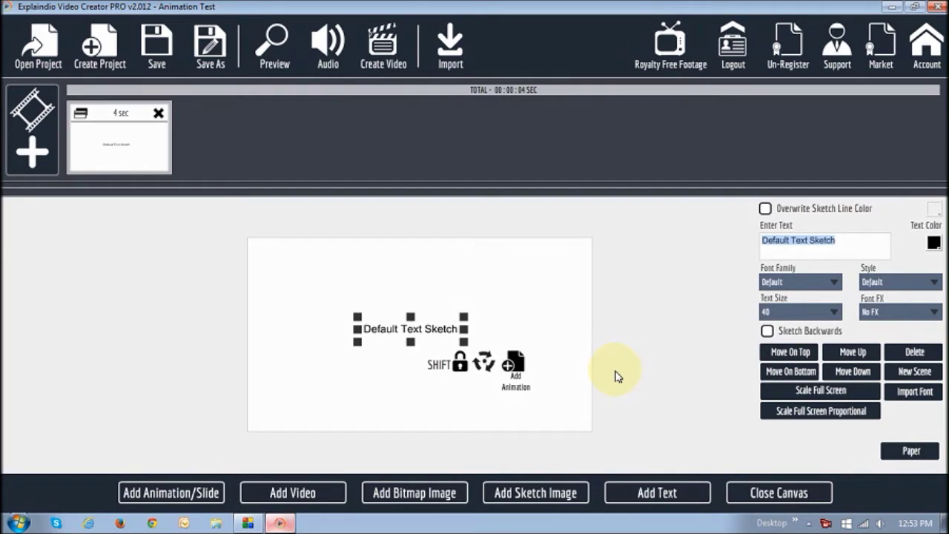
text(Cid you know)
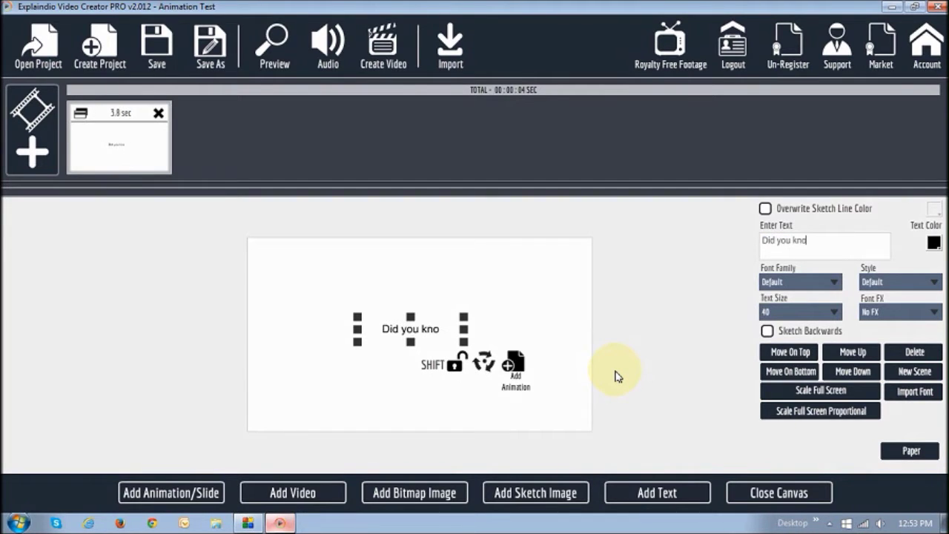
text(?)
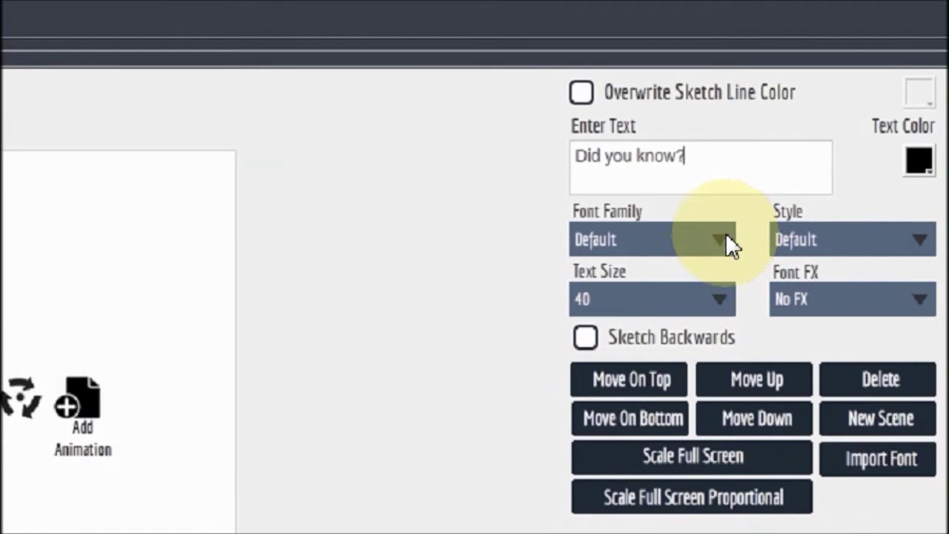
click(723, 237)
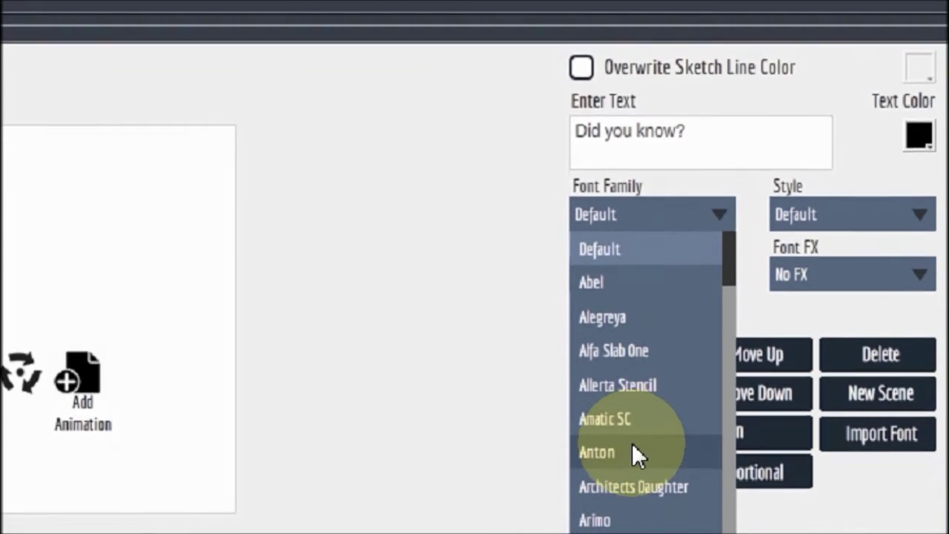
click(634, 454)
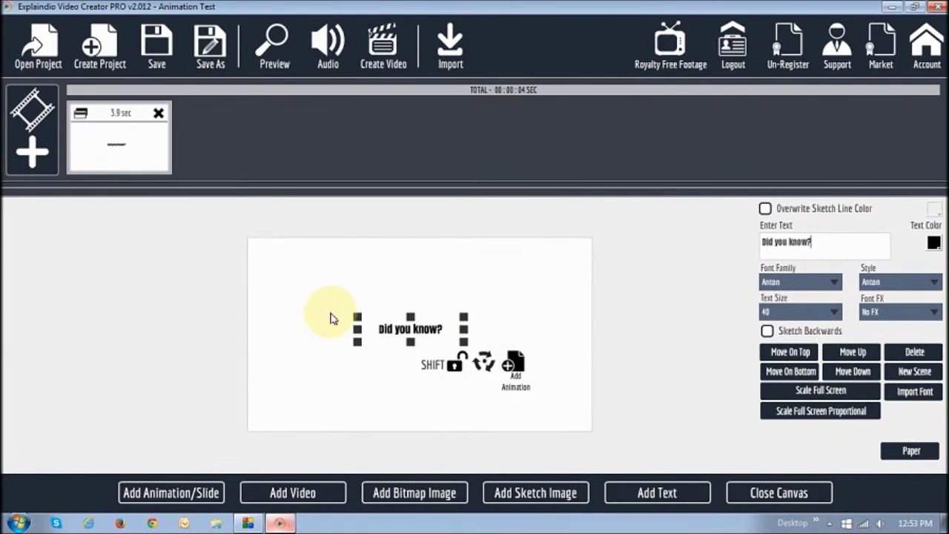
Step: Enlarge the 'Did you know?' text and move it toward the canvas bottom
drag(359, 318, 304, 302)
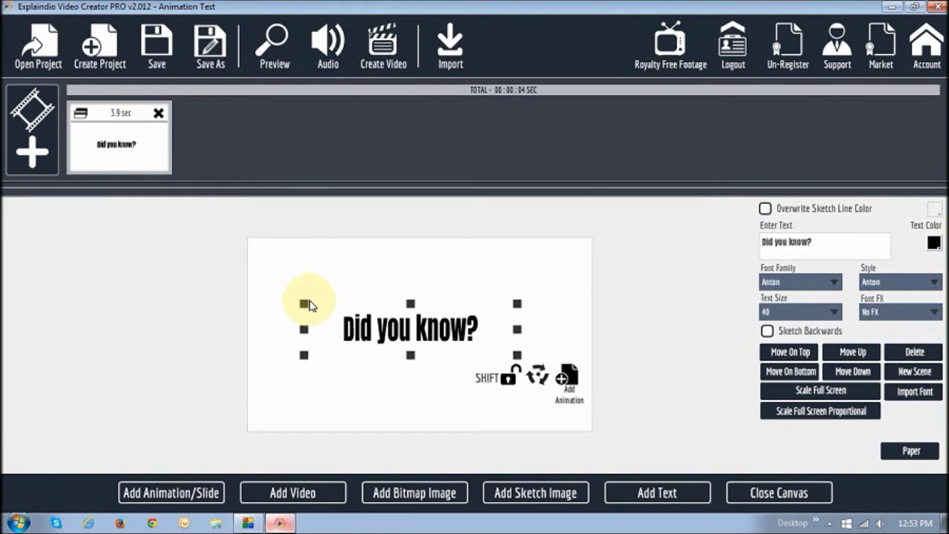
drag(308, 304, 186, 290)
drag(435, 329, 452, 398)
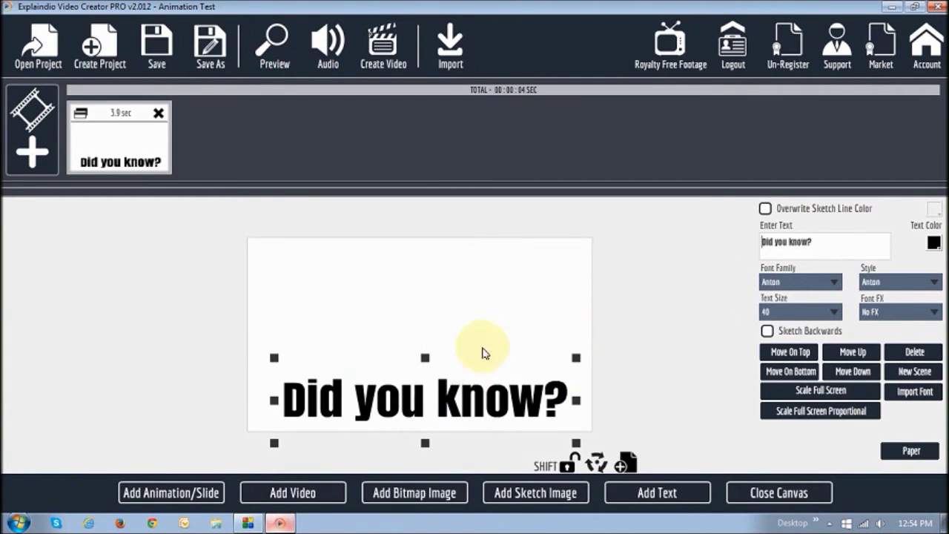
drag(498, 404, 519, 407)
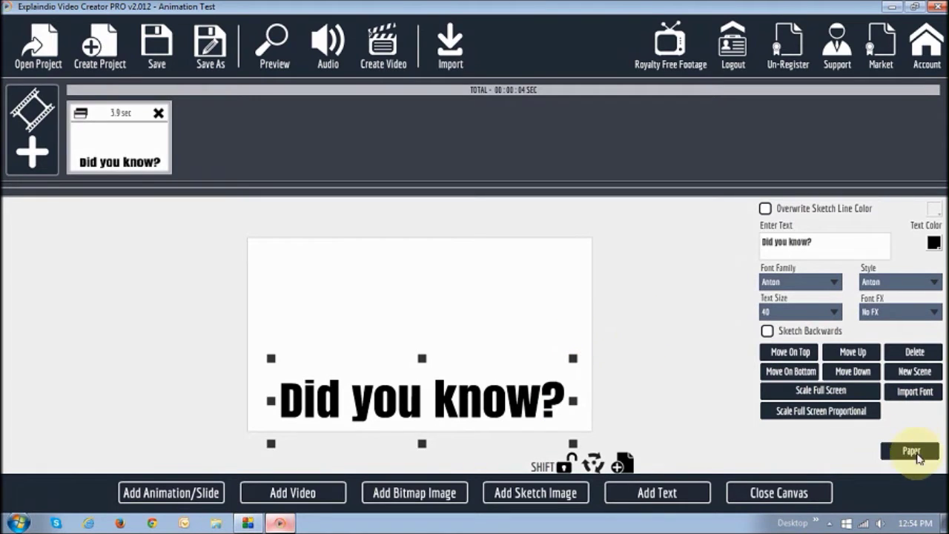
Step: Apply the !Grid.png grid paper texture as the canvas background
click(910, 458)
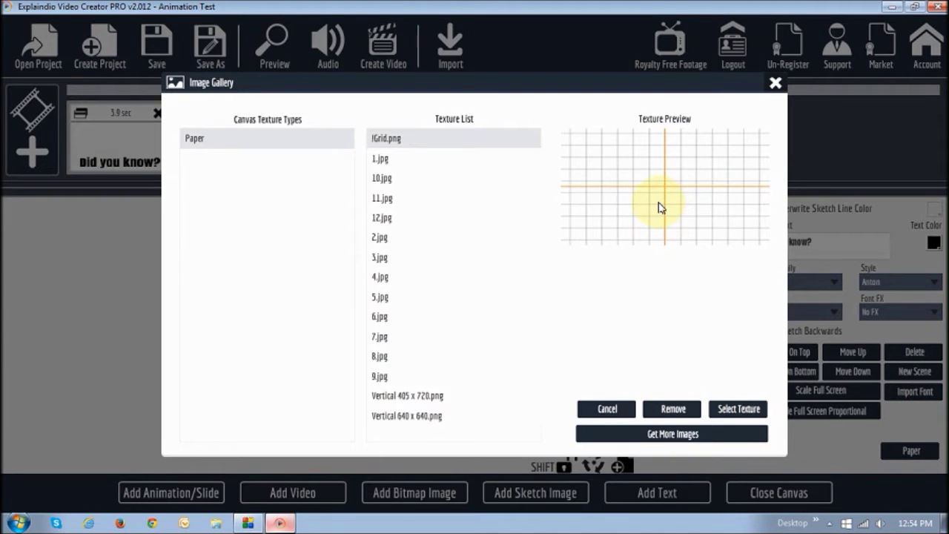
click(737, 414)
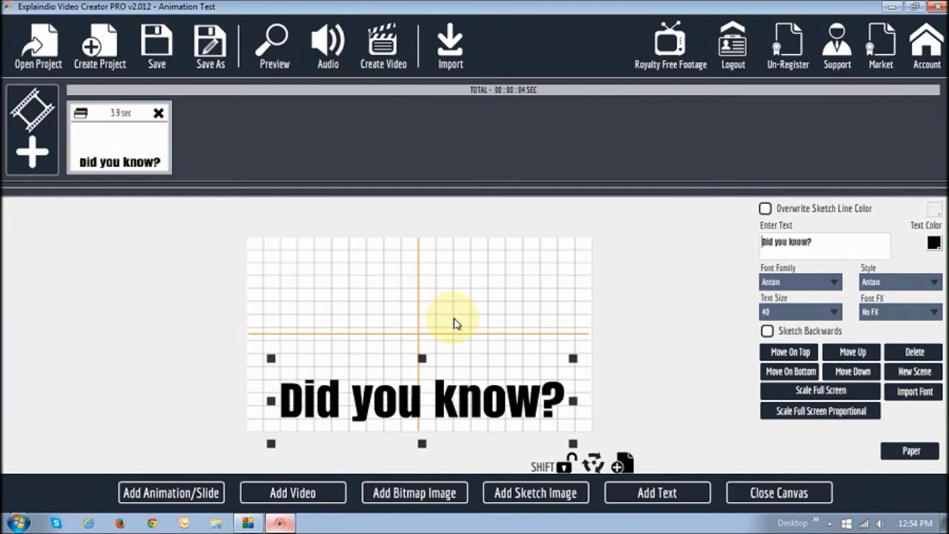
Step: Move the 'Did you know?' text up to the canvas centre
drag(490, 409, 487, 409)
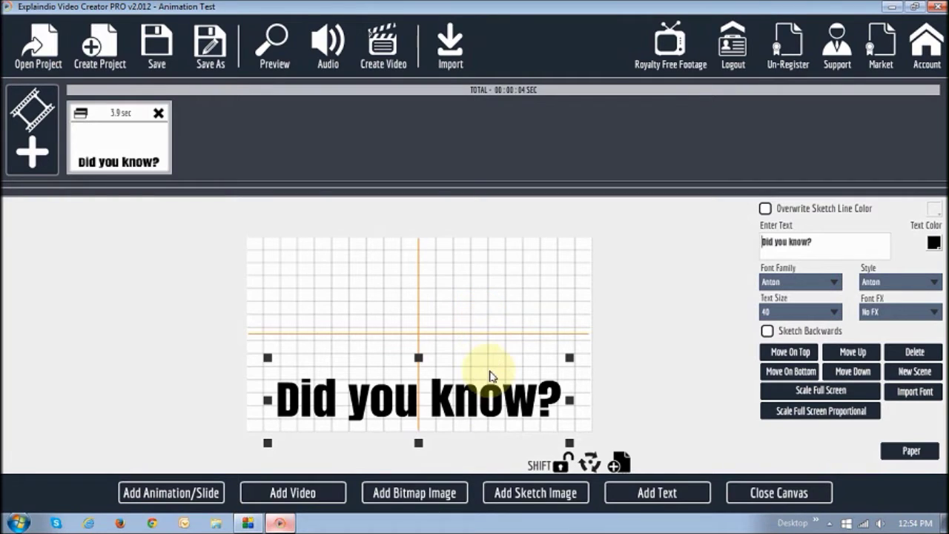
drag(490, 402, 494, 402)
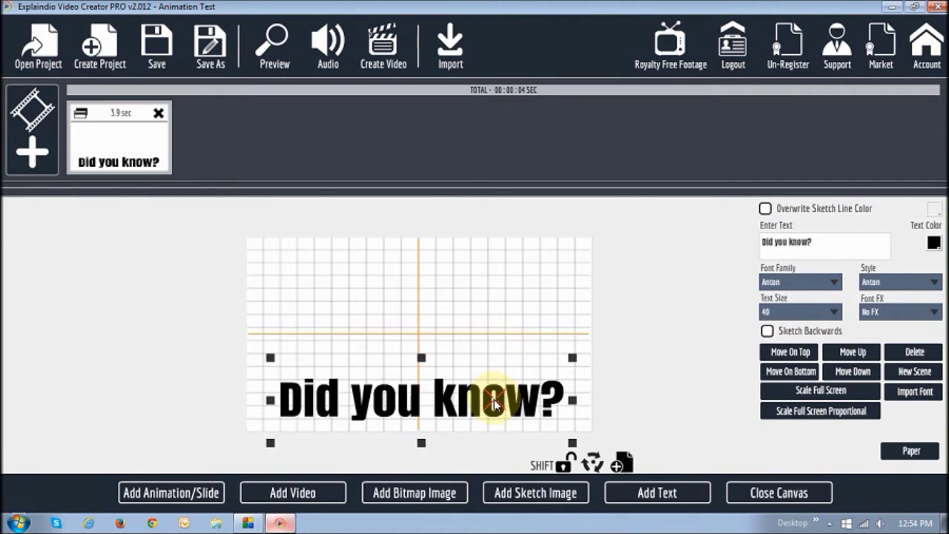
drag(494, 399, 492, 398)
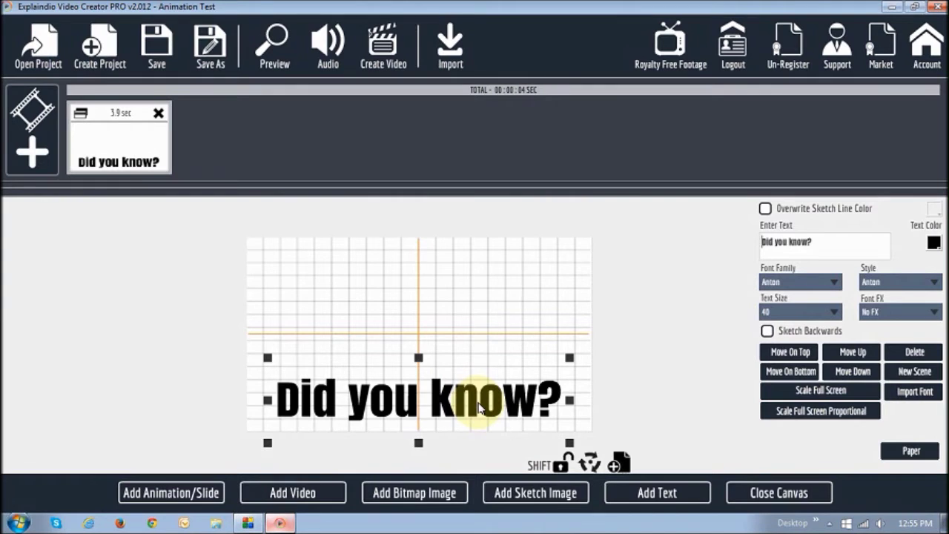
drag(480, 406, 482, 338)
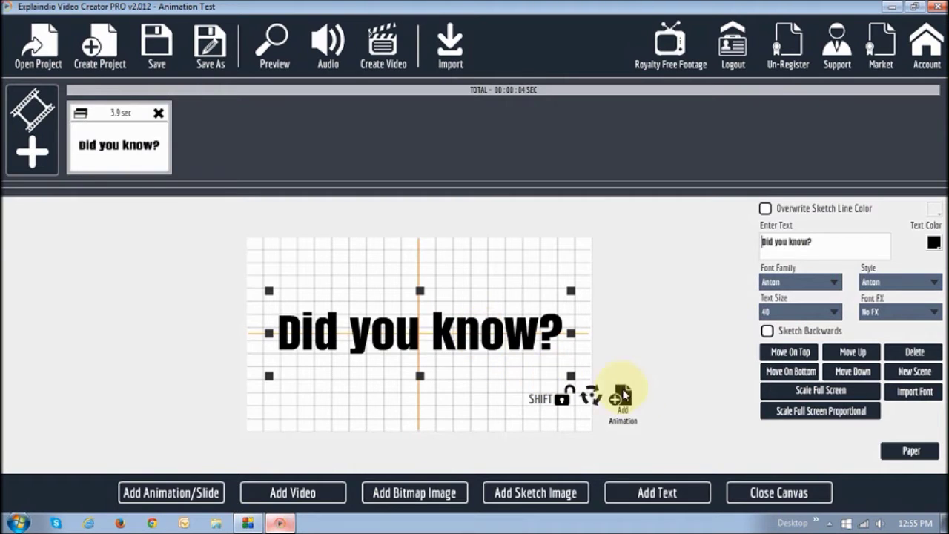
Step: Animate 'Did you know?' sliding down to a lower copy, then preview the 4.9-sec scene
click(623, 399)
drag(456, 298, 432, 419)
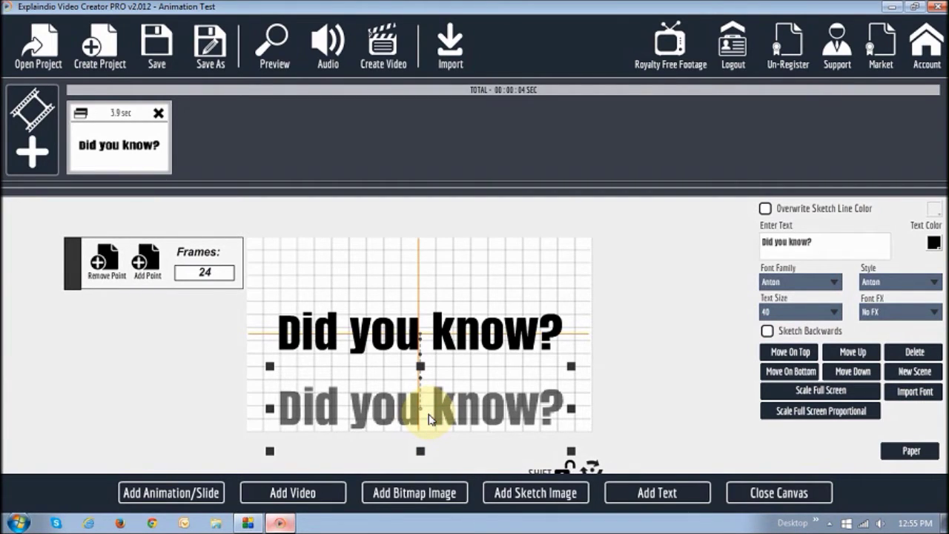
drag(430, 419, 451, 406)
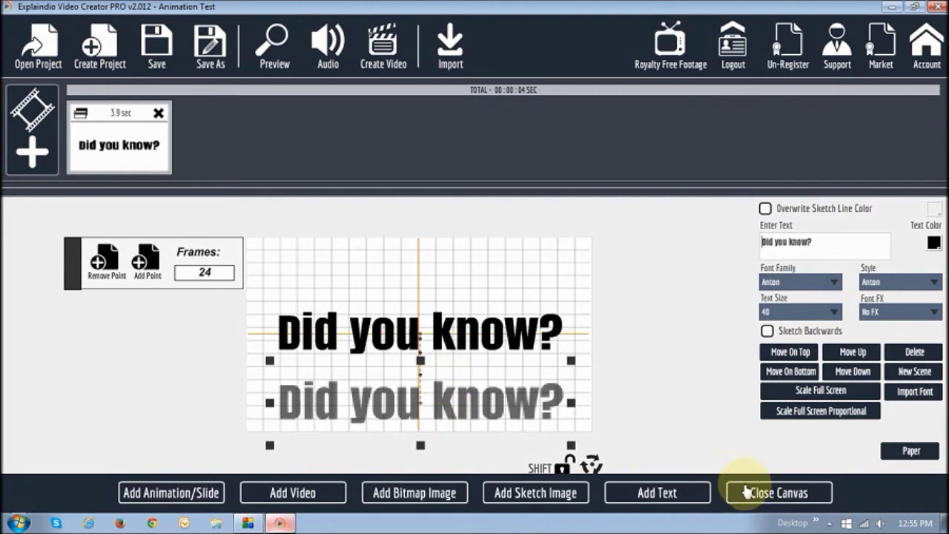
click(789, 494)
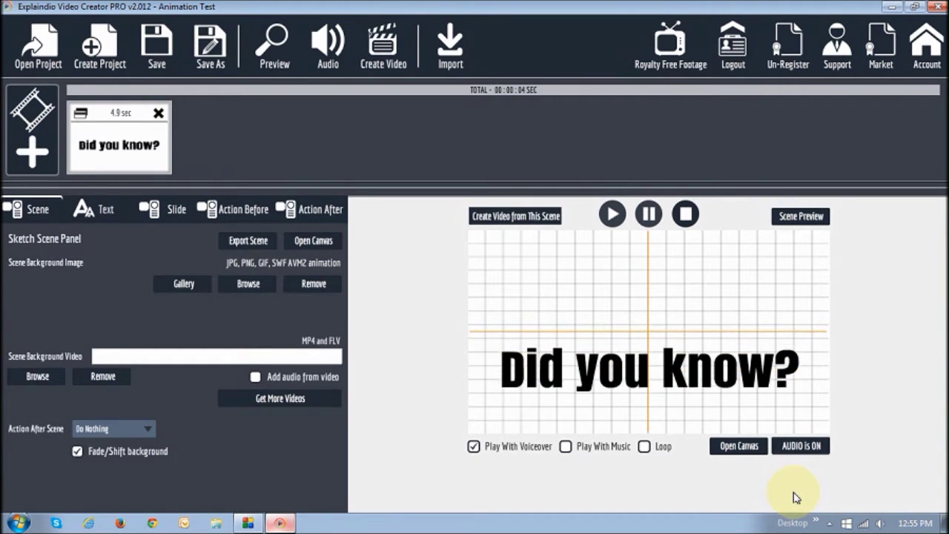
click(739, 447)
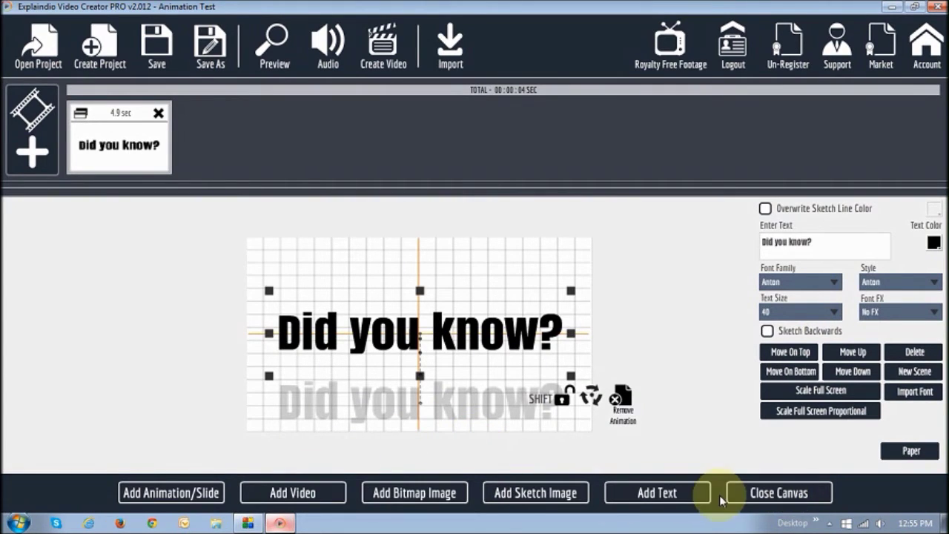
Step: Add a second scene with enlarged 'You can' text in Anton near the centre
click(674, 502)
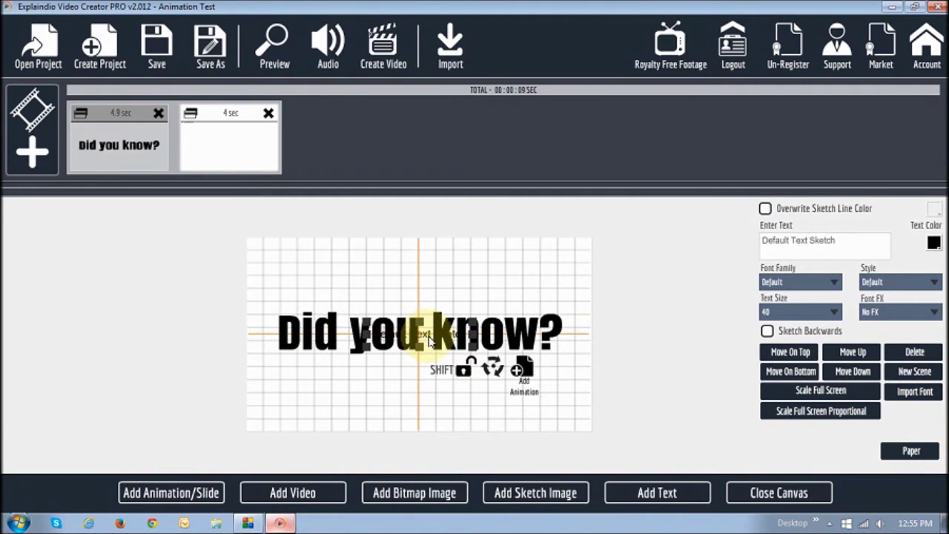
drag(426, 337, 425, 278)
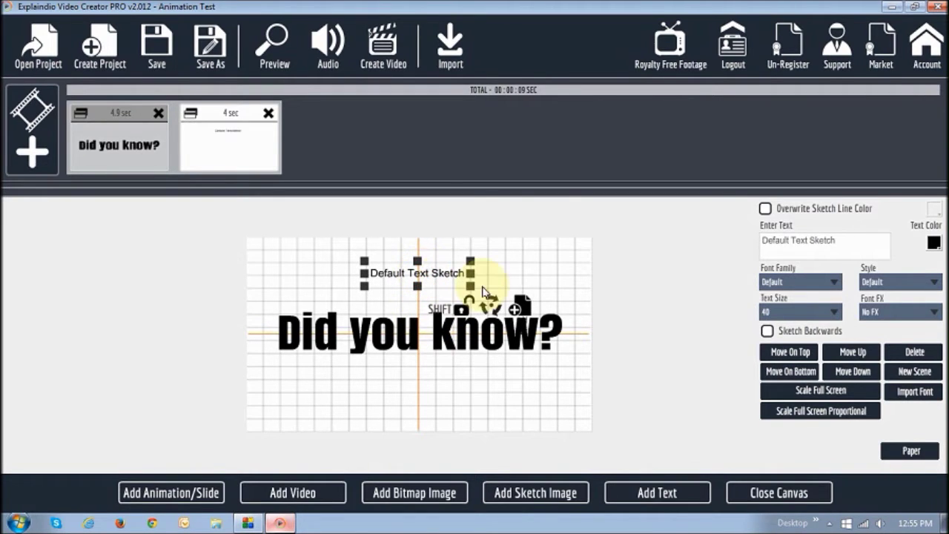
drag(841, 240, 764, 240)
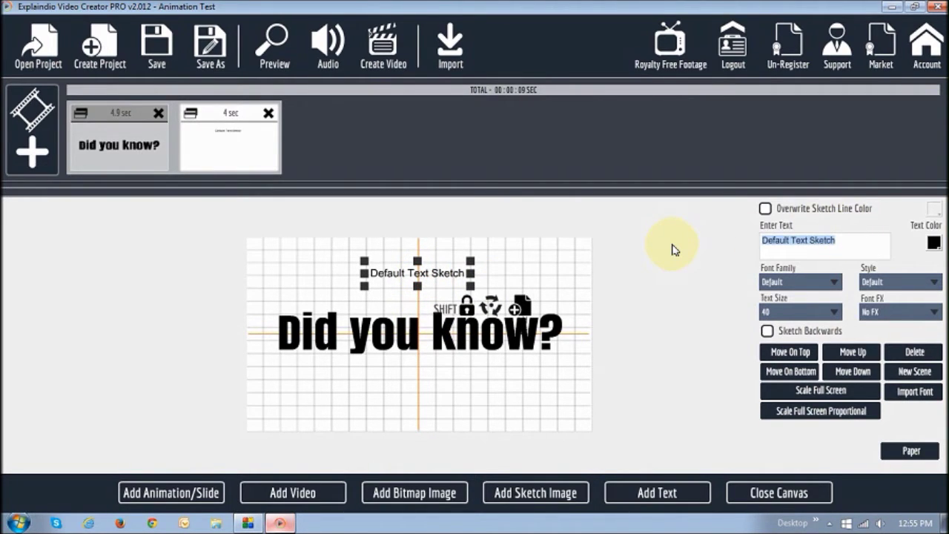
text(You can)
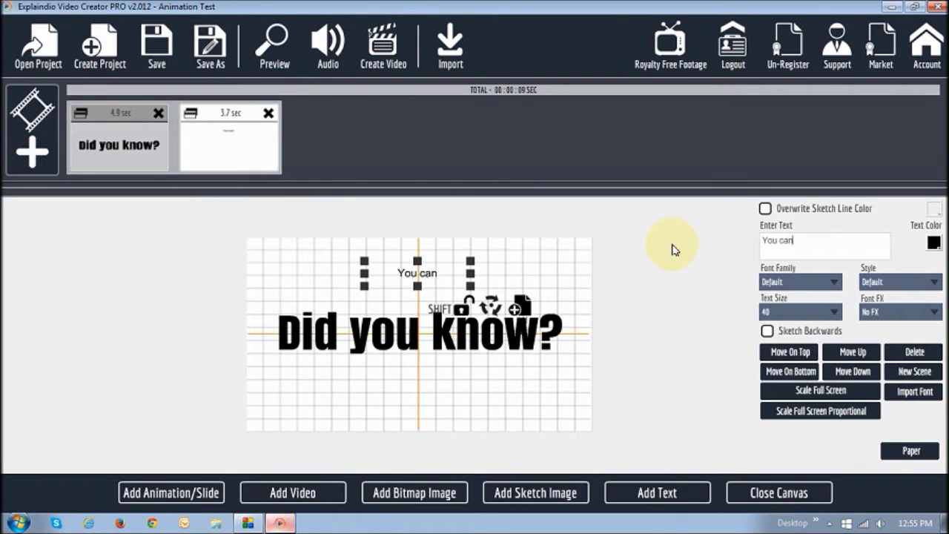
click(827, 291)
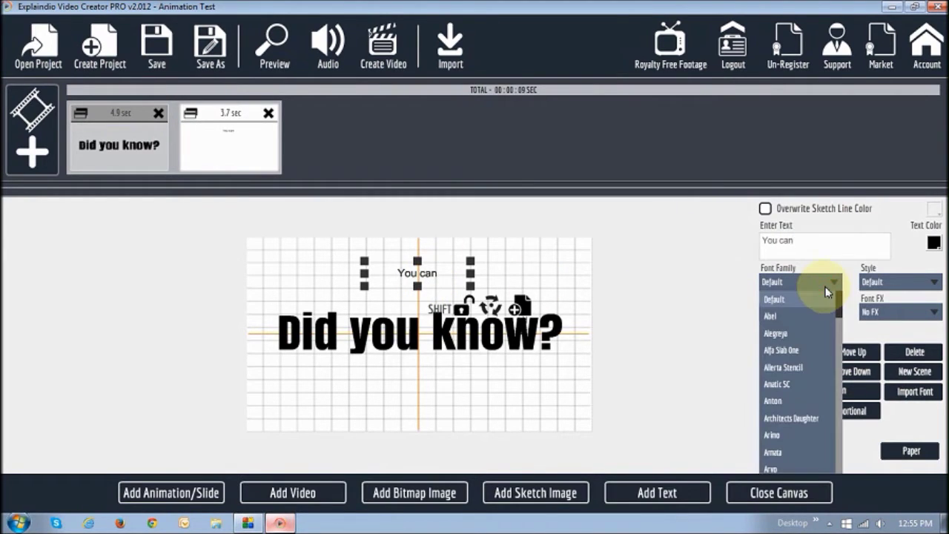
click(781, 405)
drag(364, 261, 220, 245)
drag(440, 271, 441, 325)
Step: Position 'You can' just below 'Did you know?', comparing against the first scene
click(145, 160)
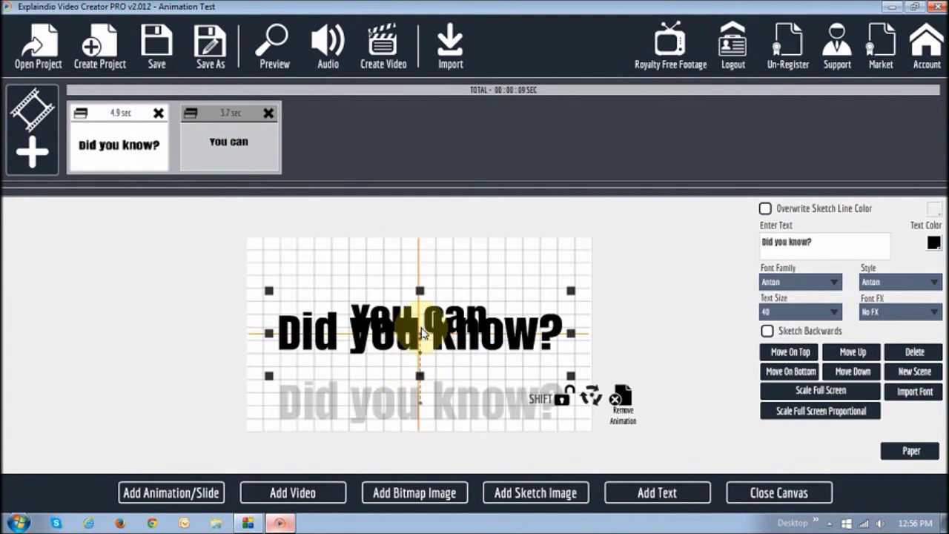
mouse_move(427, 320)
mouse_down()
mouse_move(425, 338)
mouse_move(428, 323)
mouse_up()
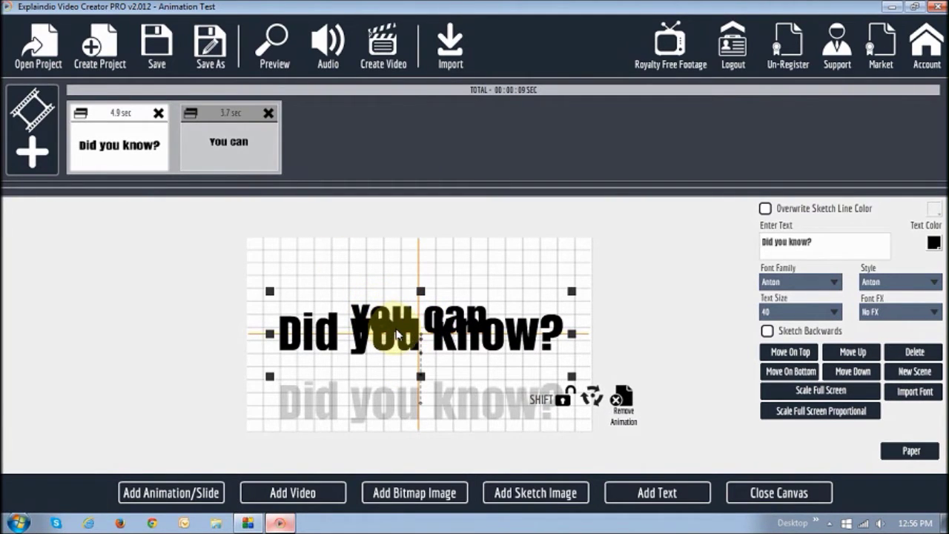
drag(396, 331, 401, 332)
click(227, 159)
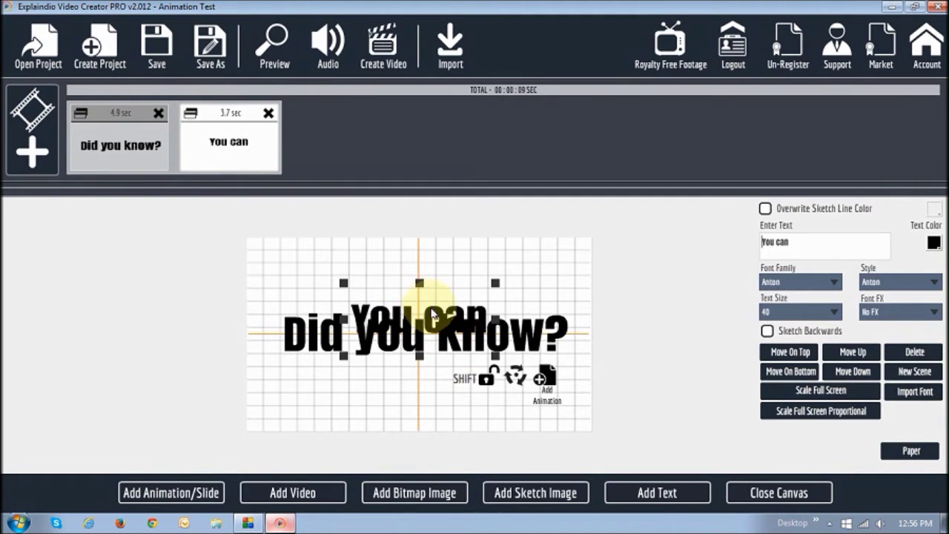
drag(430, 293, 424, 273)
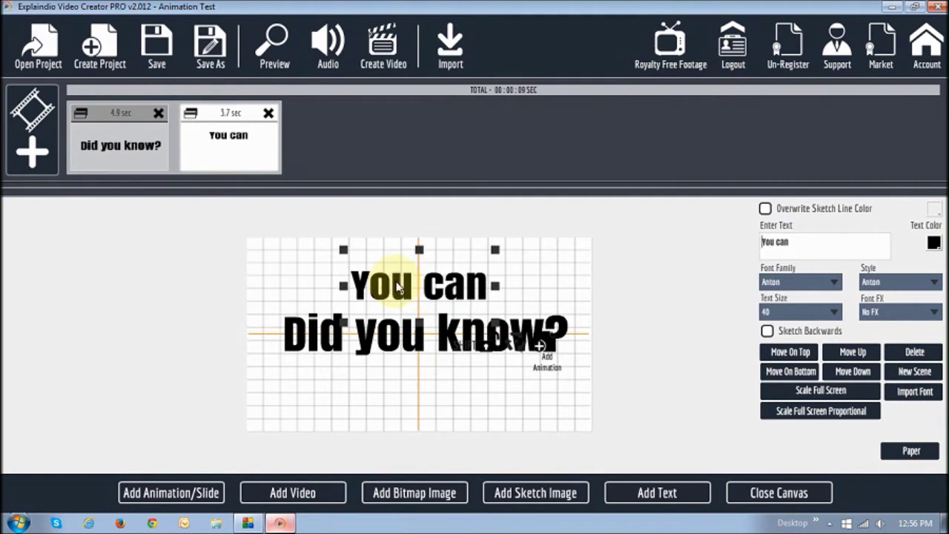
click(144, 164)
mouse_move(443, 290)
mouse_down()
mouse_move(435, 349)
mouse_move(437, 283)
mouse_up()
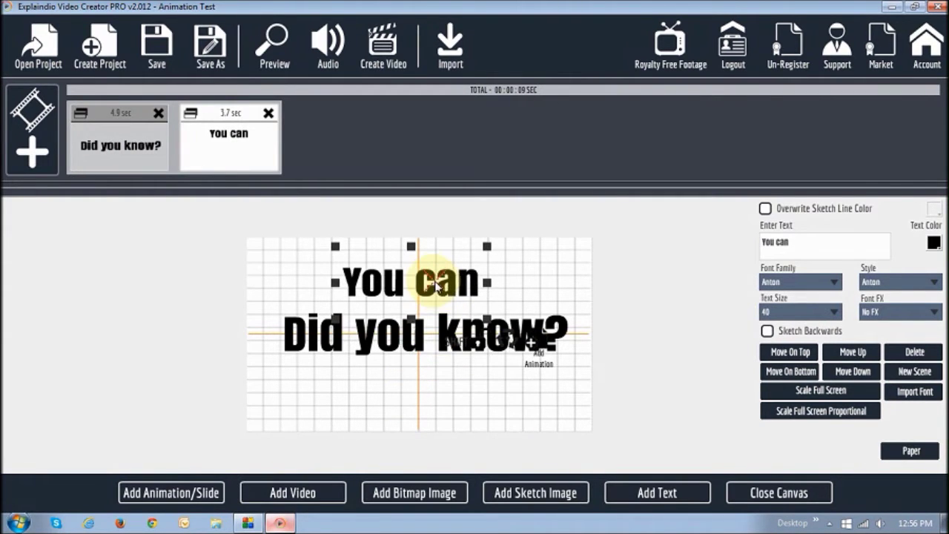
click(127, 159)
drag(442, 289, 442, 356)
drag(443, 358, 528, 404)
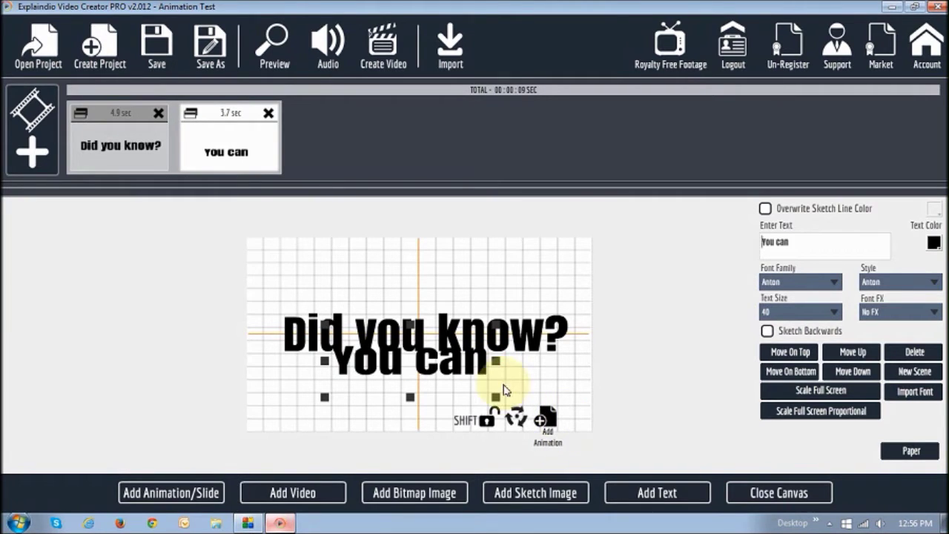
Step: Animate 'You can' into a vertical position at the canvas's left edge
drag(492, 362, 493, 364)
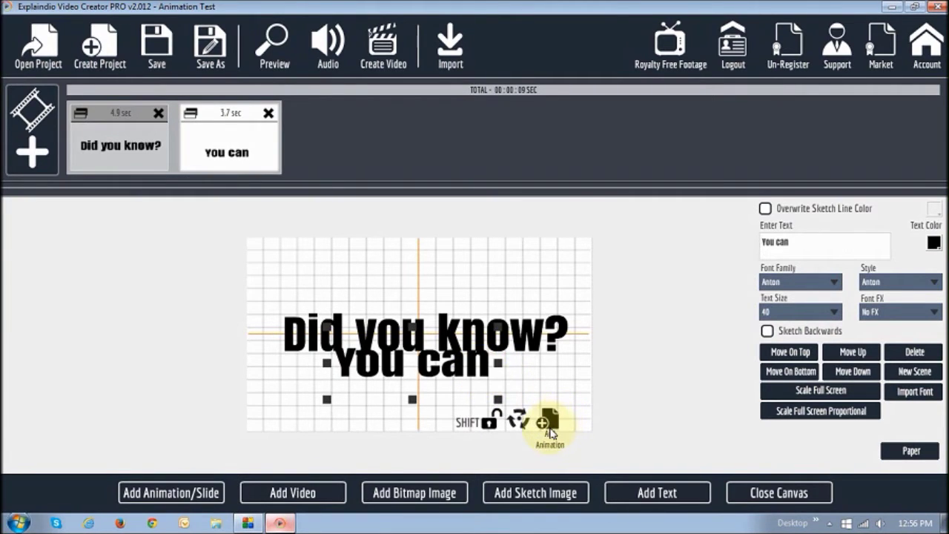
click(549, 428)
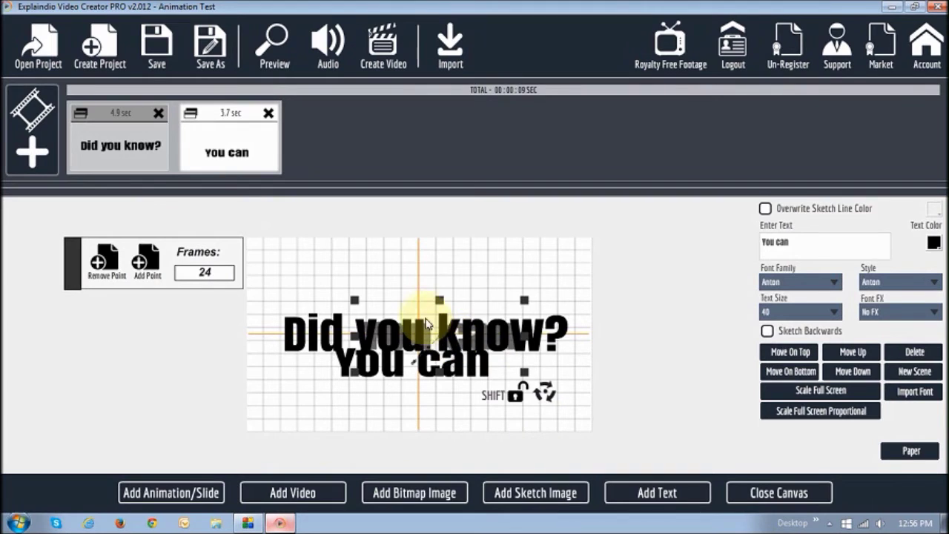
drag(433, 300, 451, 238)
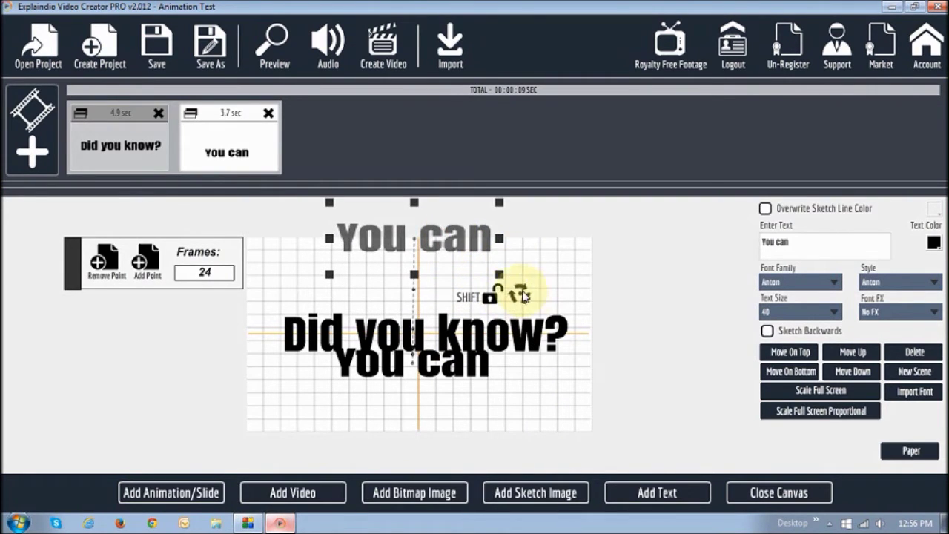
drag(525, 294, 453, 163)
drag(420, 252, 286, 338)
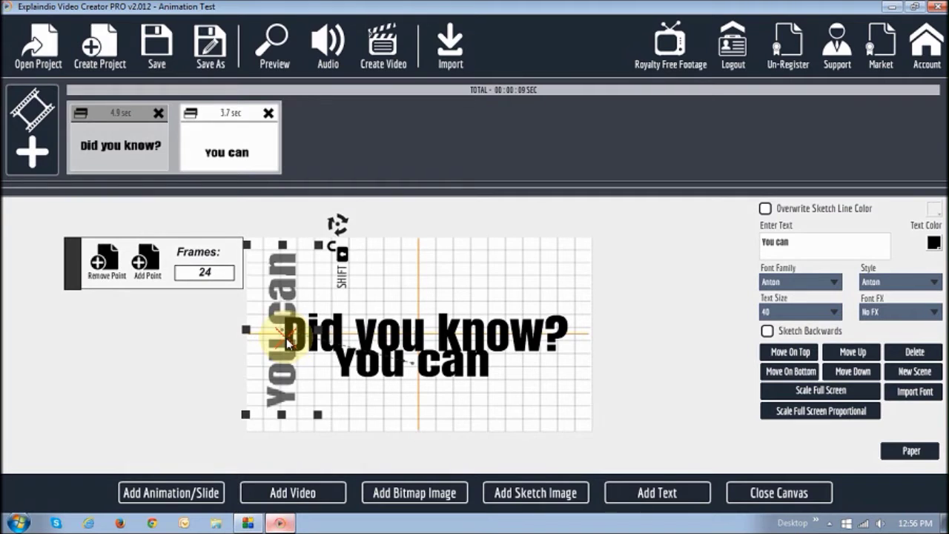
Step: Fine-tune the vertical ghost's position against the first scene, then close the canvas
click(131, 159)
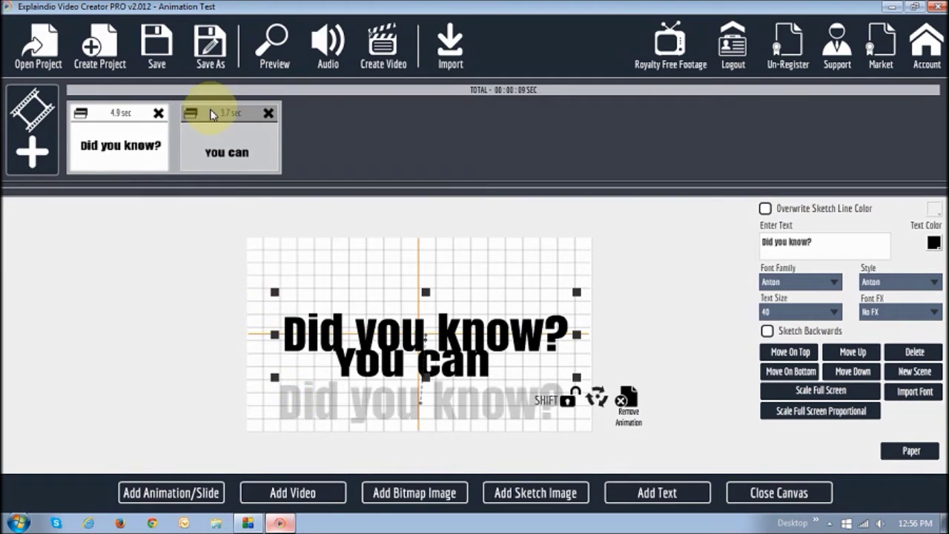
click(216, 144)
click(284, 300)
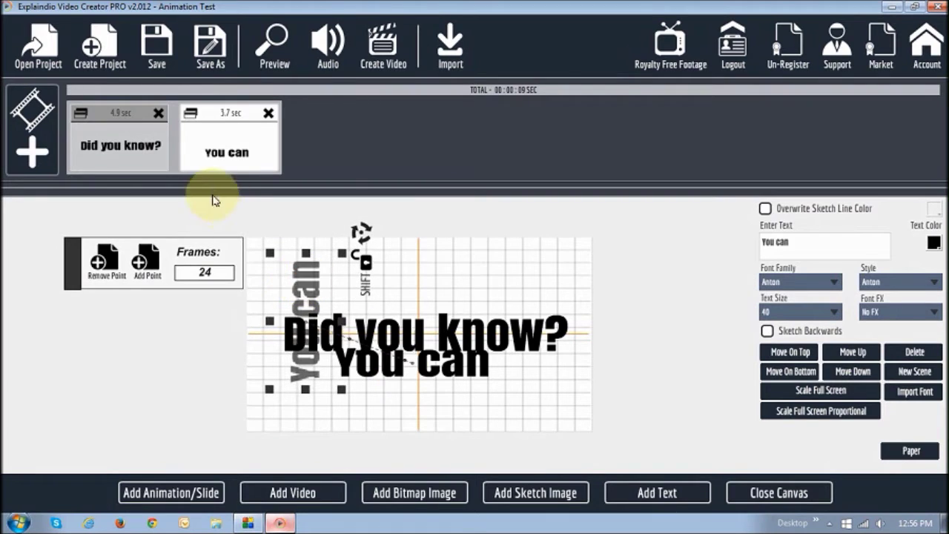
click(166, 163)
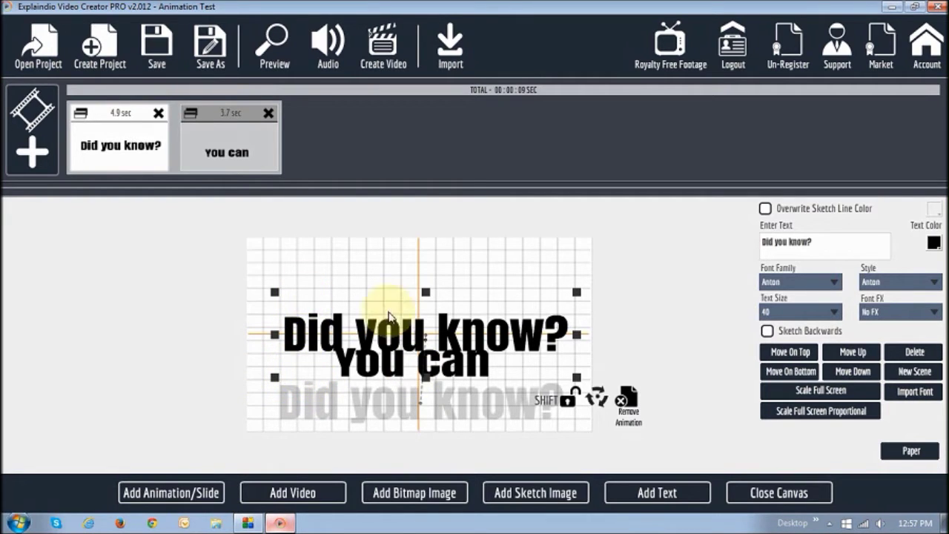
click(230, 149)
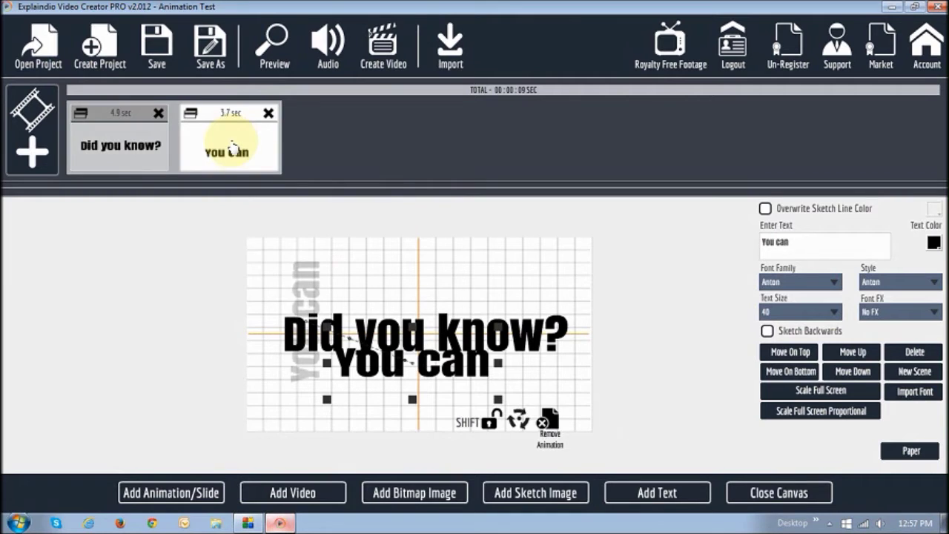
click(303, 299)
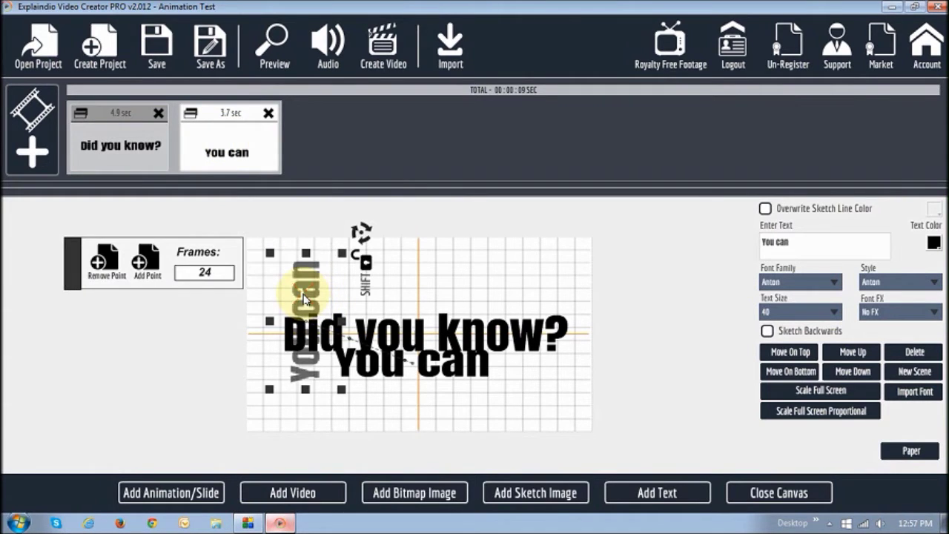
drag(306, 283, 307, 281)
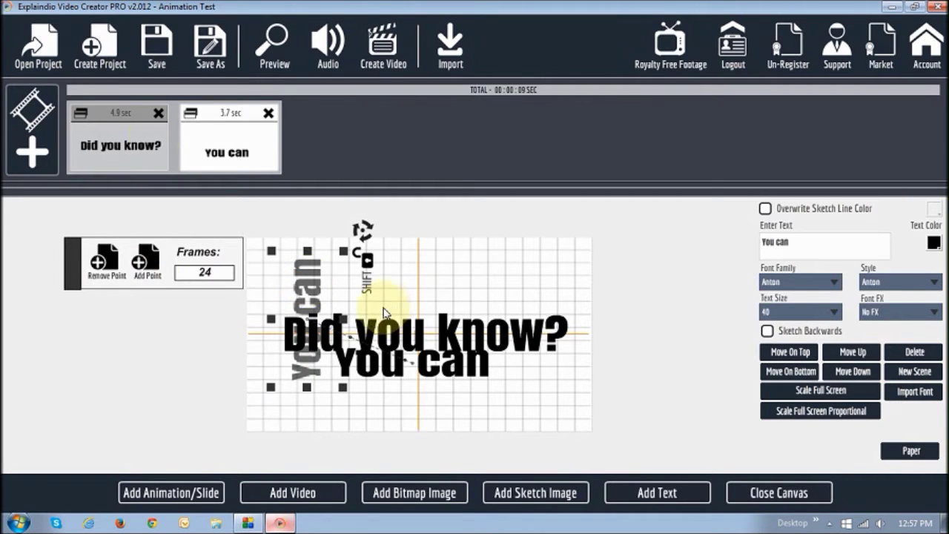
click(128, 144)
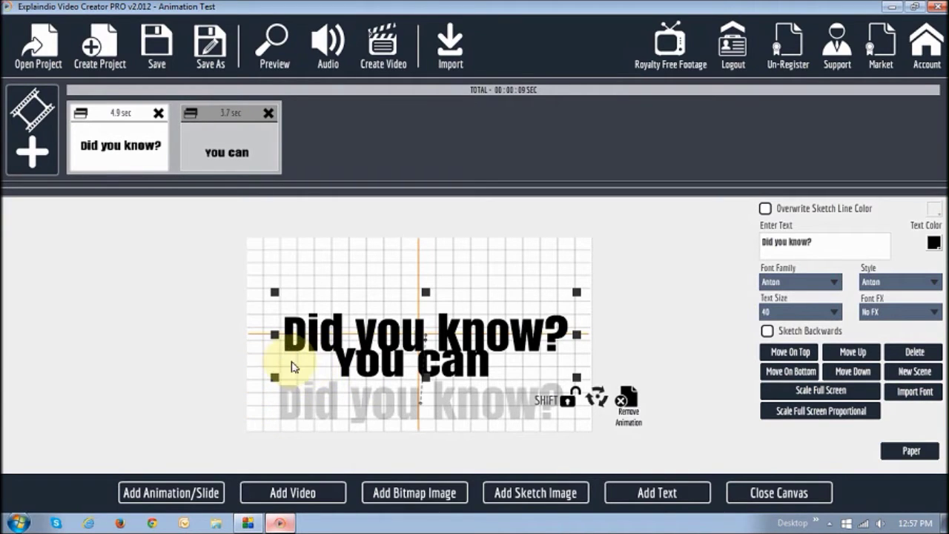
click(237, 160)
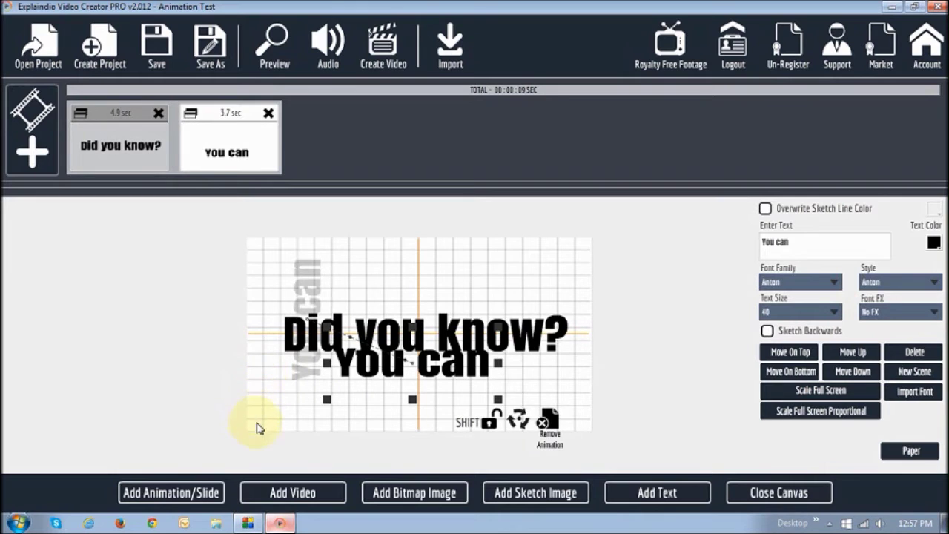
click(304, 286)
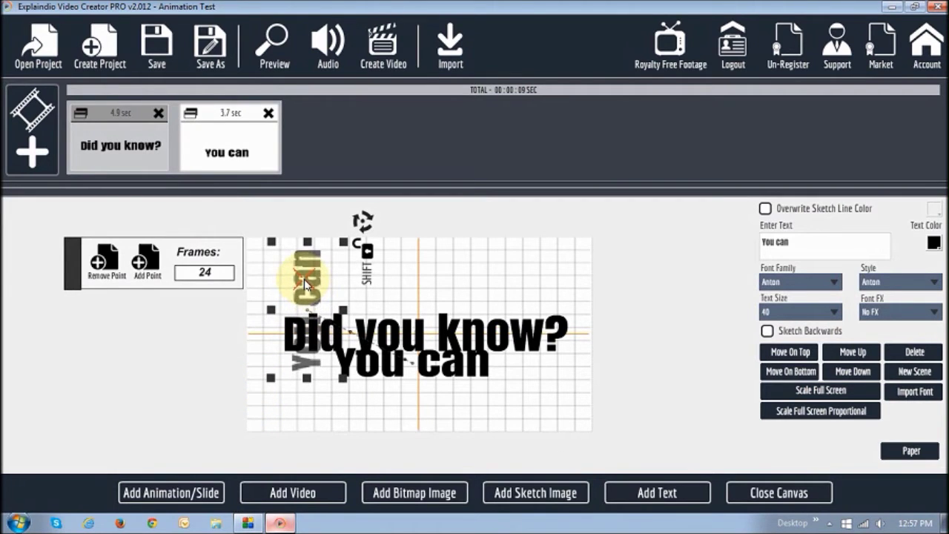
click(790, 495)
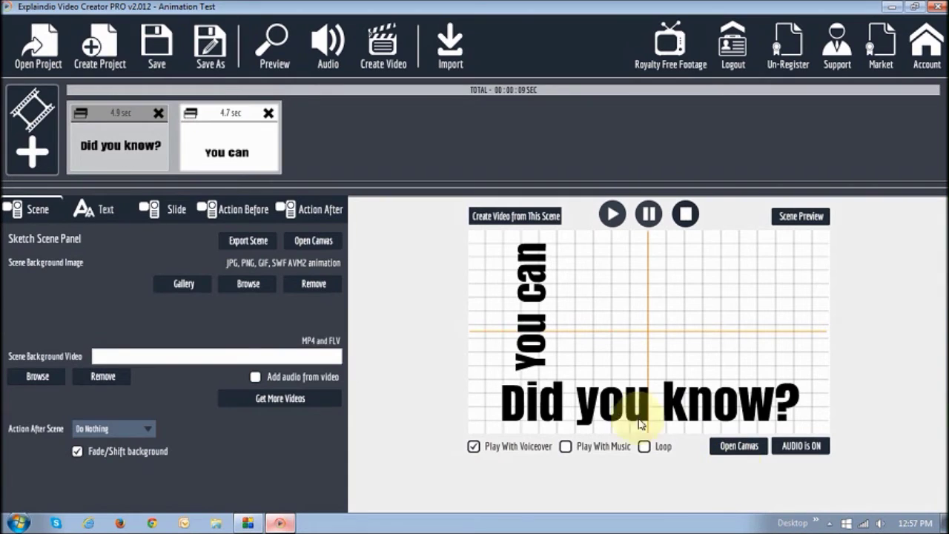
Step: Set the 'You can' movement to 12 frames, shortening its scene to 4.2 sec
click(740, 445)
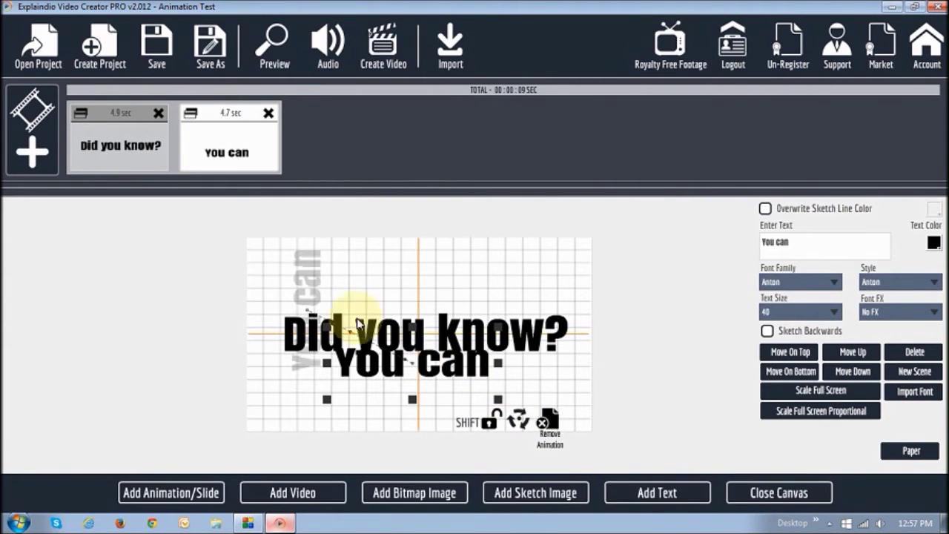
click(313, 289)
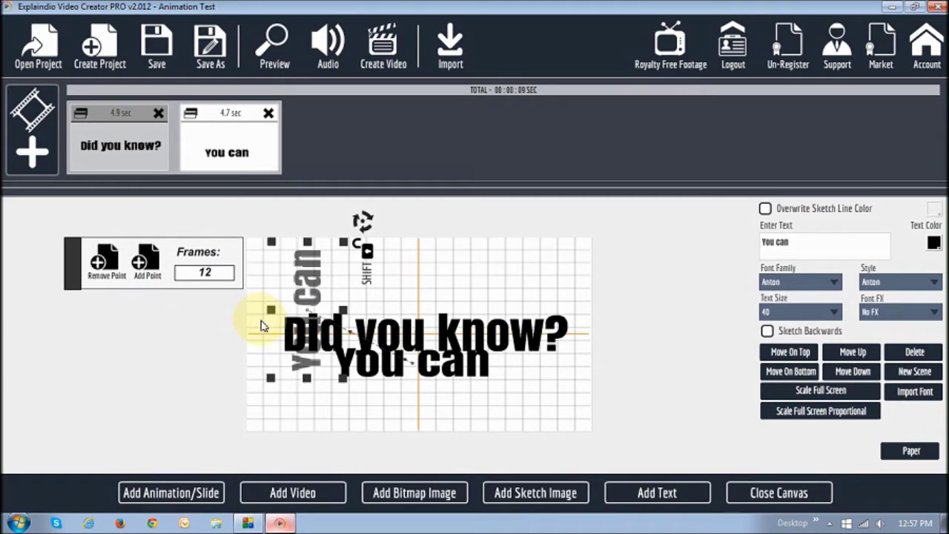
click(778, 493)
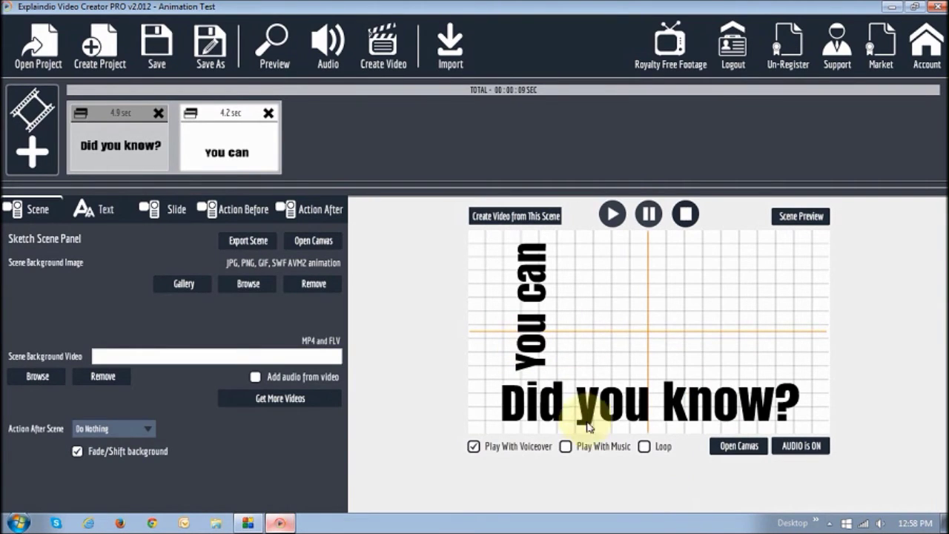
Step: Replay both scenes and preview the whole project
click(121, 160)
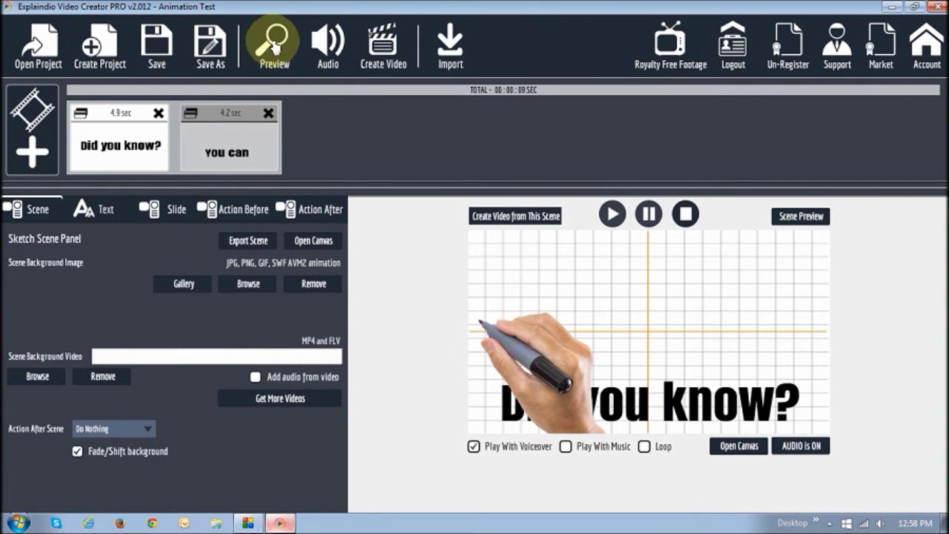
click(243, 151)
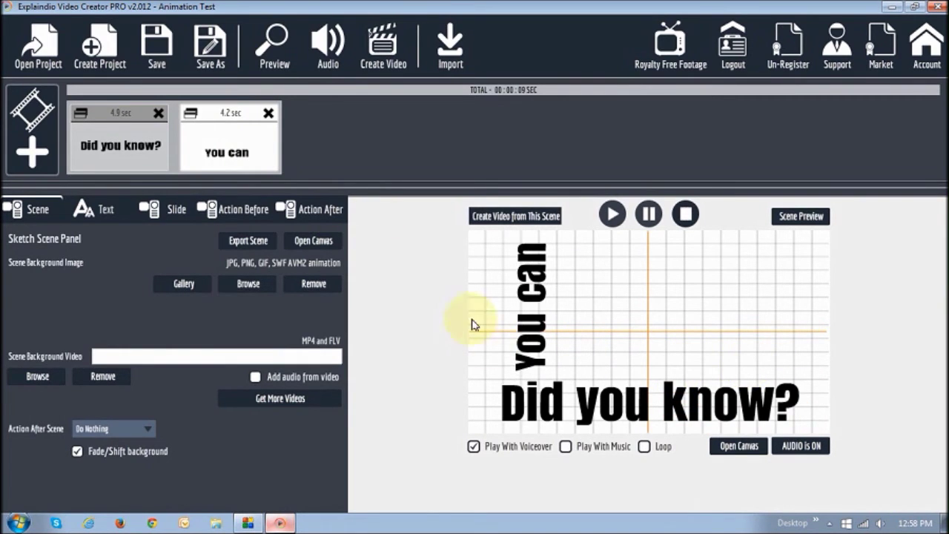
click(275, 52)
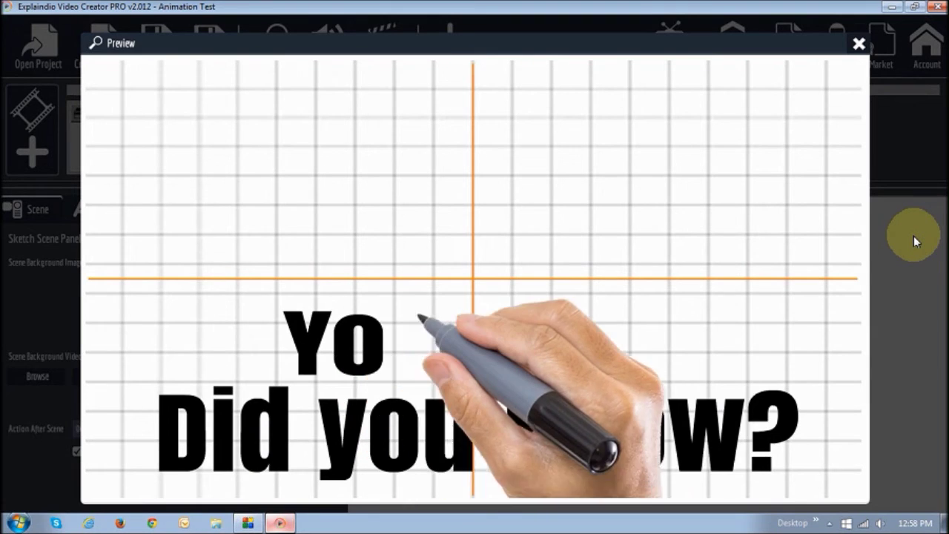
click(858, 43)
Step: Set the 'Did you know?' scene's after-action duration to 1 frame and preview again
click(117, 155)
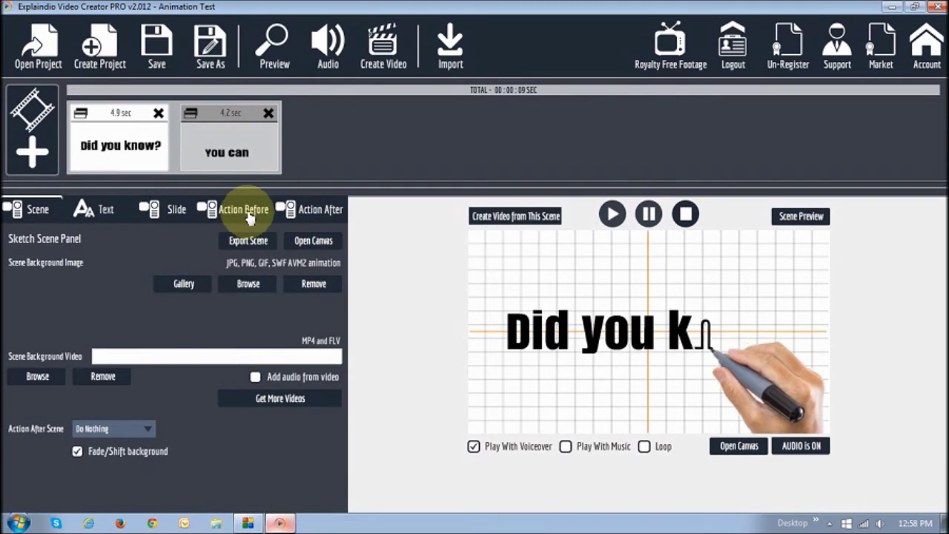
click(302, 214)
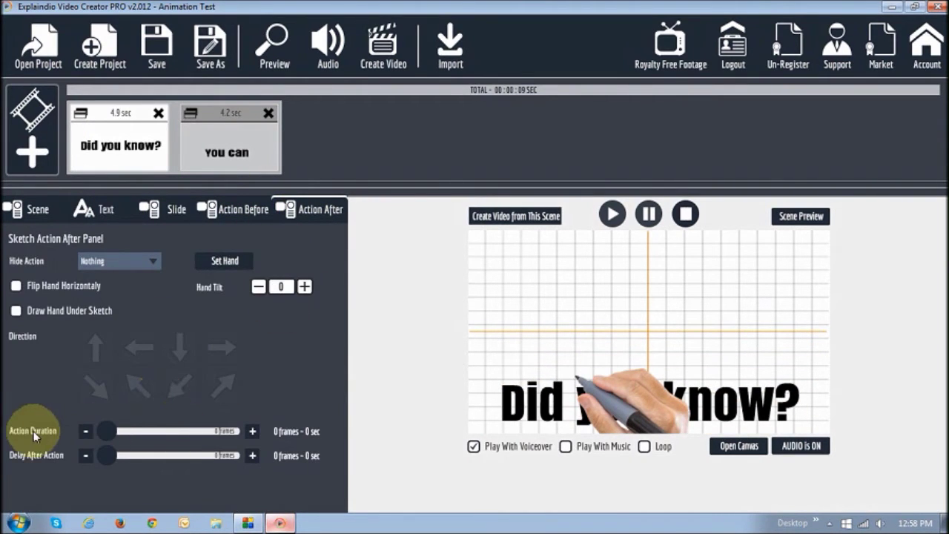
click(252, 431)
click(280, 59)
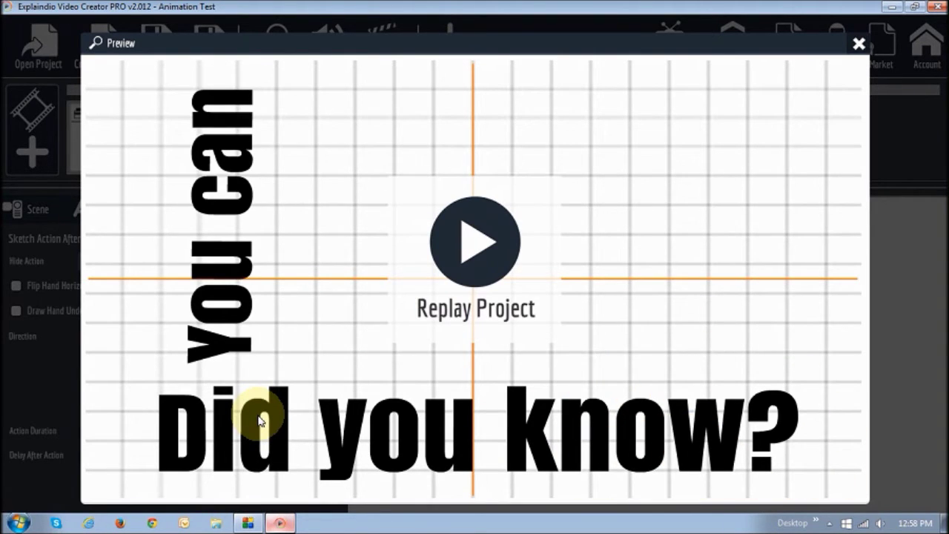
click(859, 45)
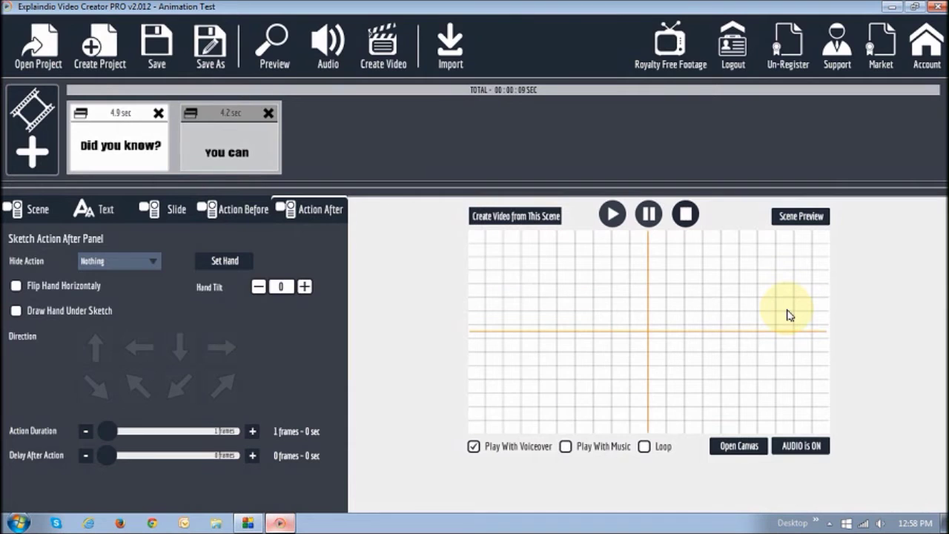
Step: Add a middle scene with large 'Animate' text in Anton near the canvas top
click(740, 446)
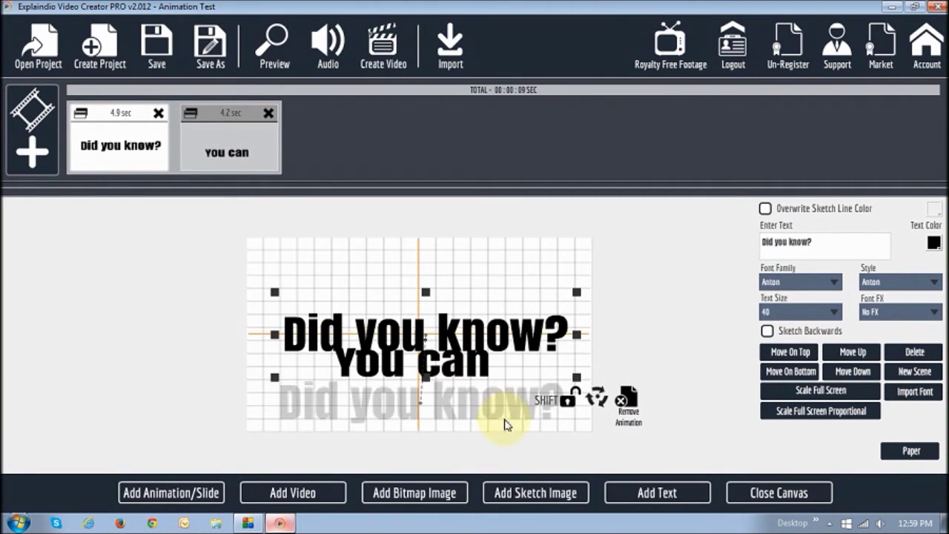
click(670, 502)
drag(429, 337, 426, 268)
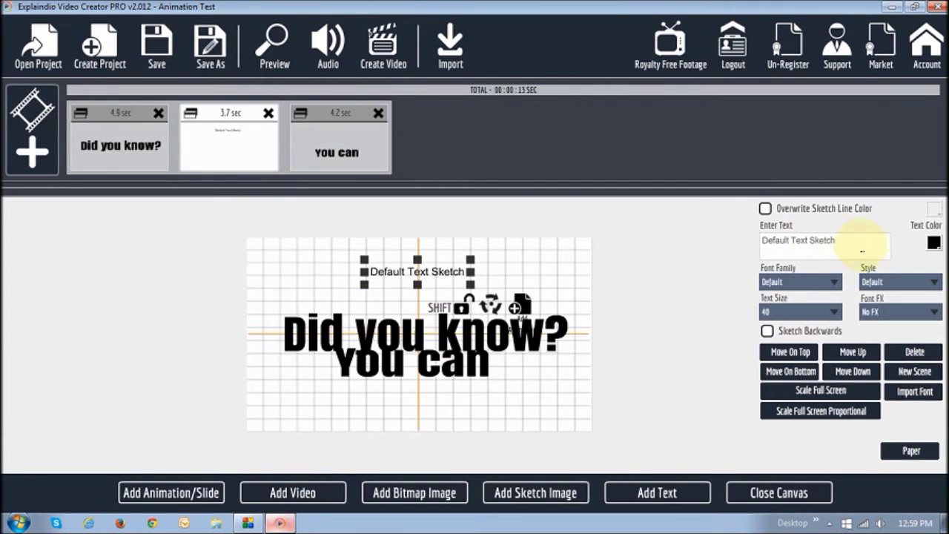
drag(836, 242, 634, 261)
text(Animate)
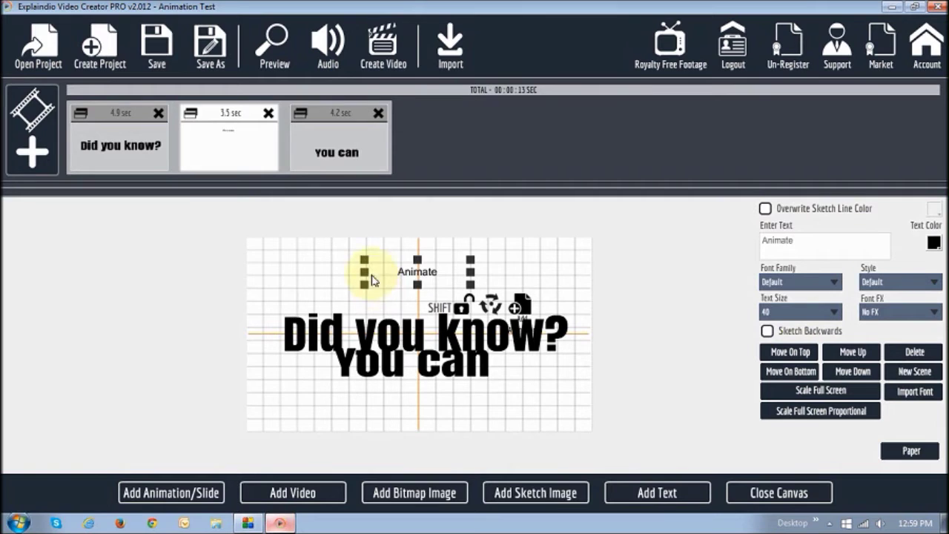
click(787, 284)
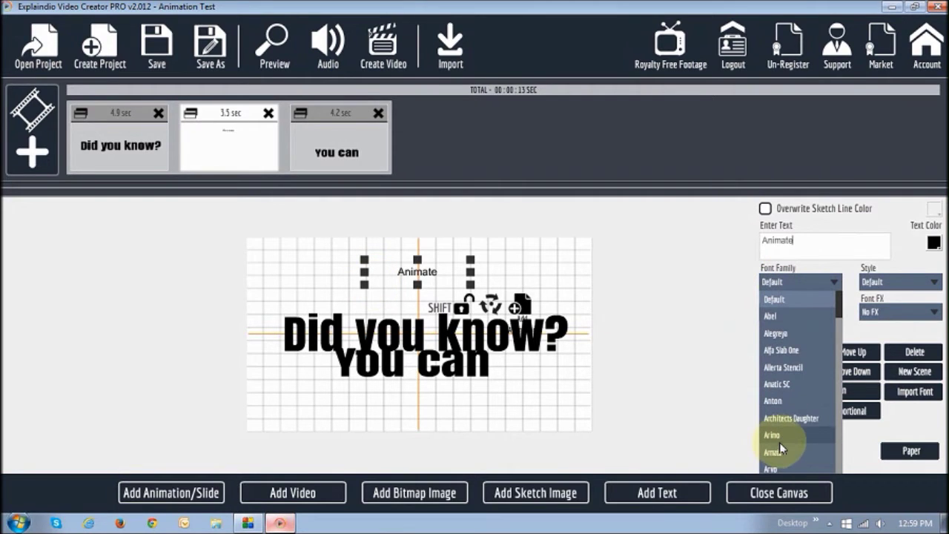
click(782, 402)
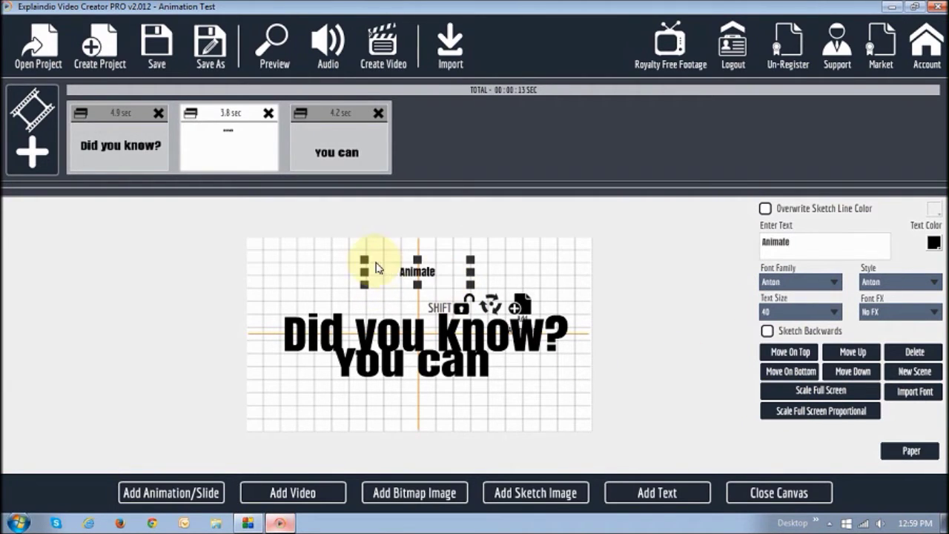
drag(368, 263, 159, 233)
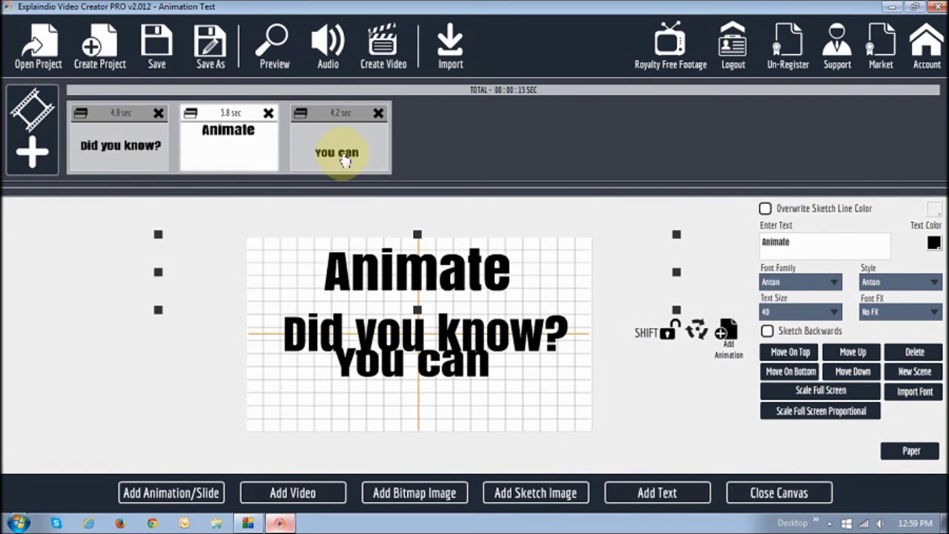
Step: Move the 'Animate' text down to the canvas middle over 'Did you know?'
click(141, 146)
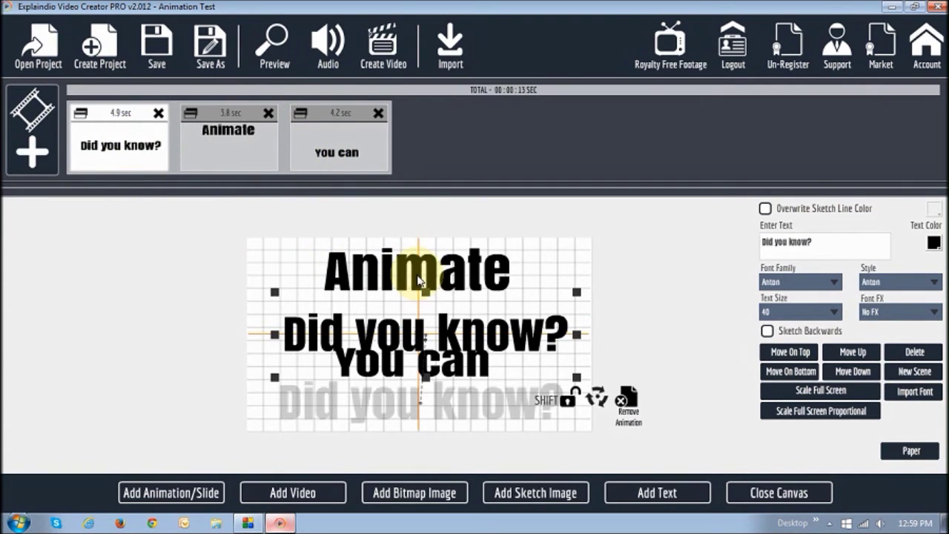
drag(419, 280, 433, 357)
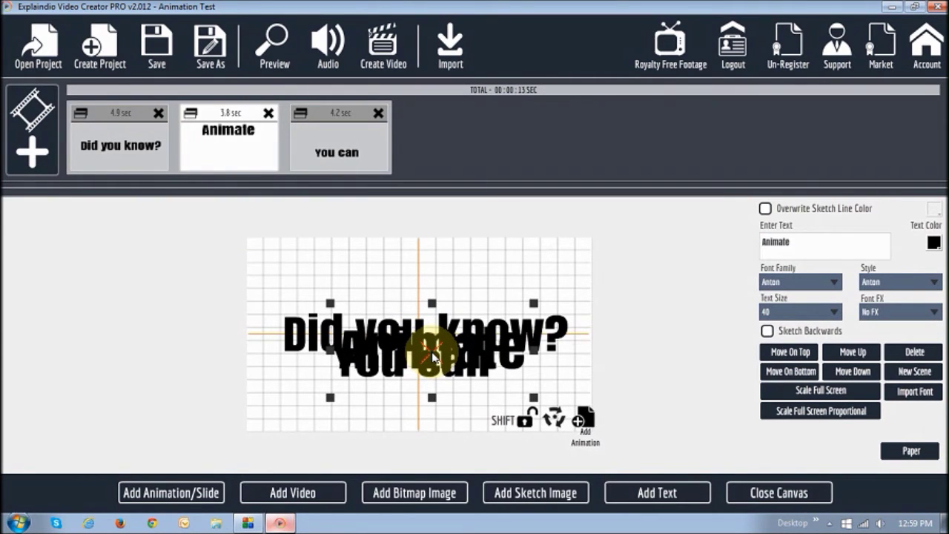
drag(433, 357, 435, 358)
Step: Animate 'Animate' moving up to the canvas top over 12 frames, then preview
click(589, 430)
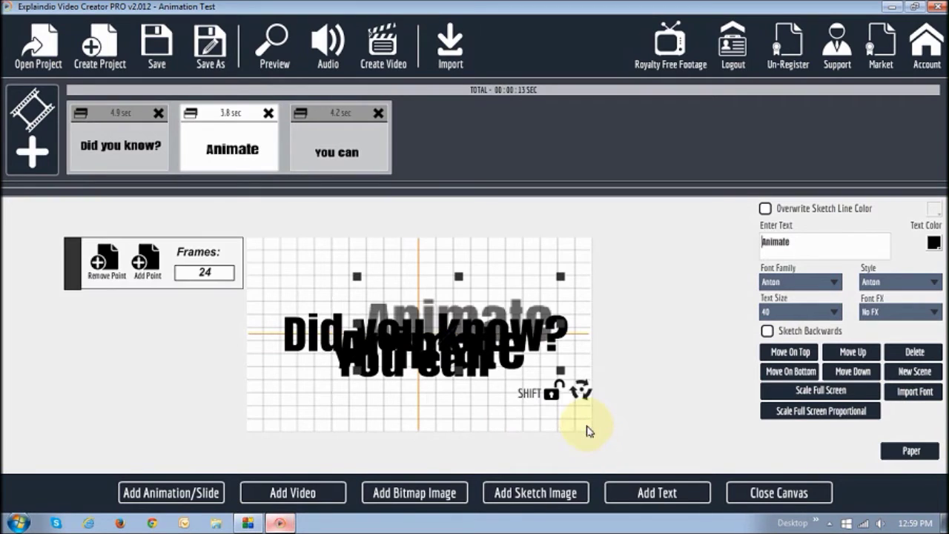
drag(486, 317, 457, 261)
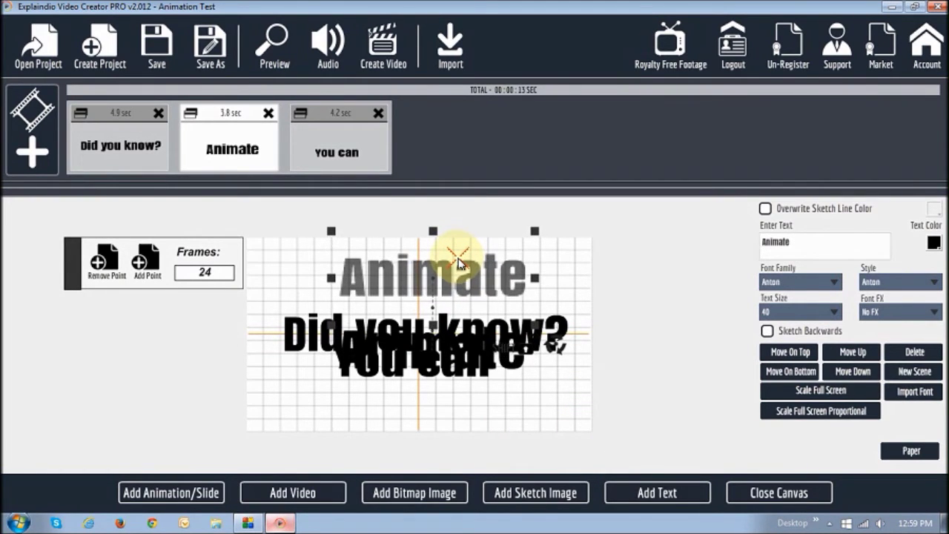
click(203, 273)
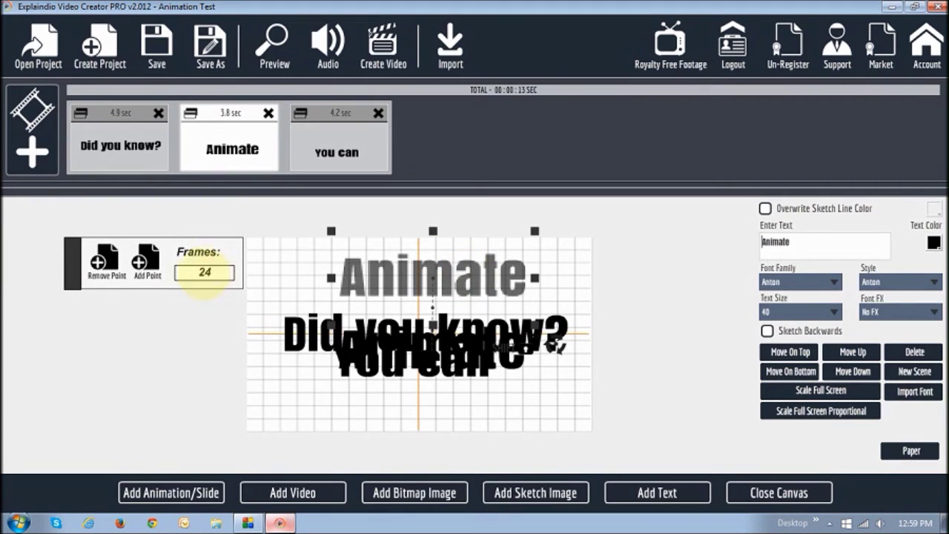
click(326, 335)
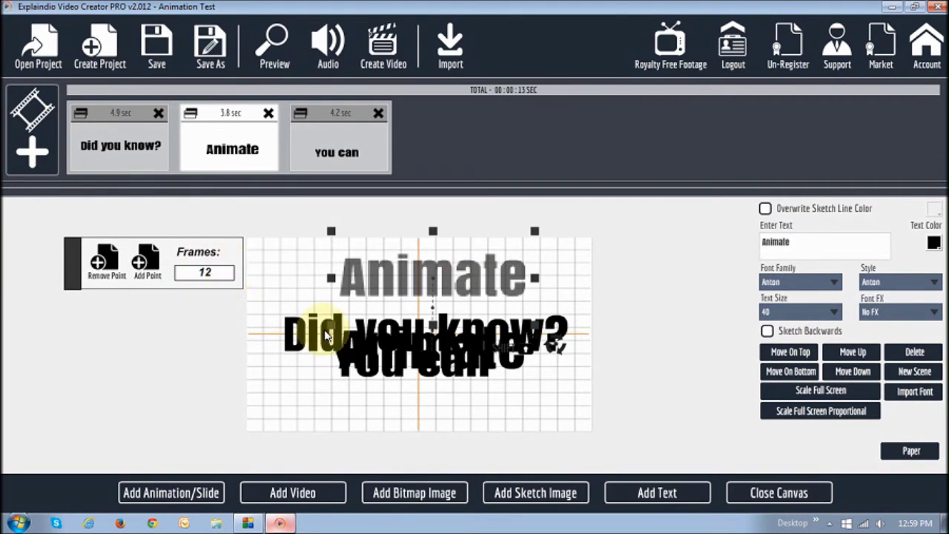
click(787, 495)
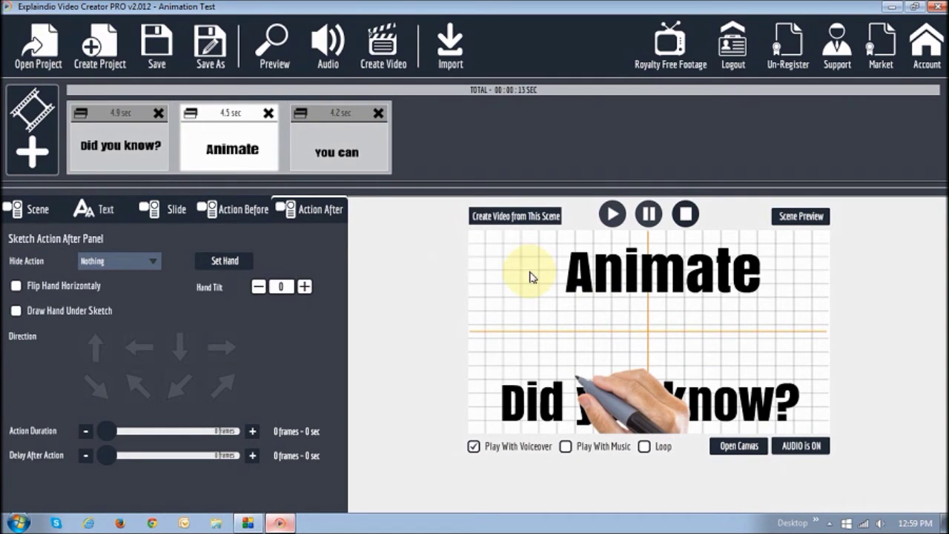
click(715, 448)
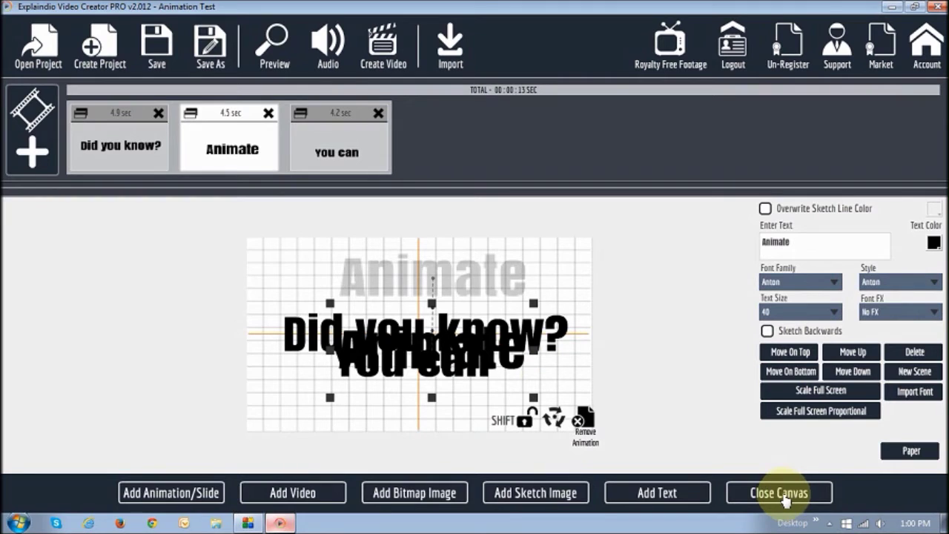
Step: Add a text scene reading 'Plain Text' in the Anton font and enlarge it
click(662, 494)
drag(426, 332, 437, 273)
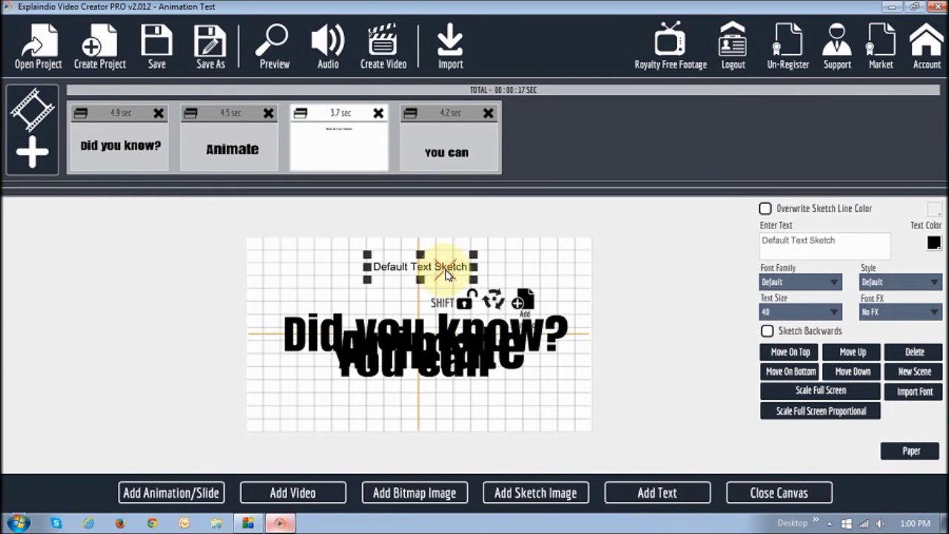
drag(840, 242, 602, 256)
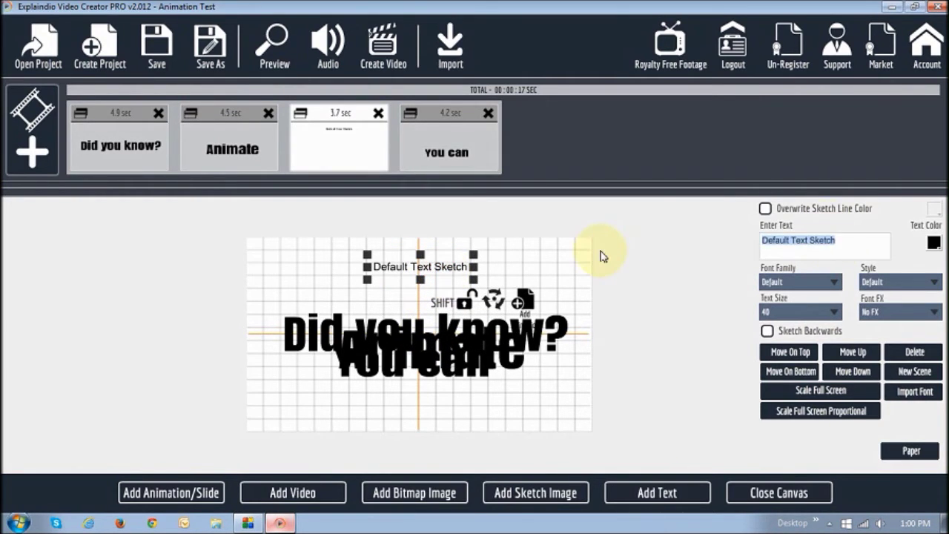
text(Plain Text)
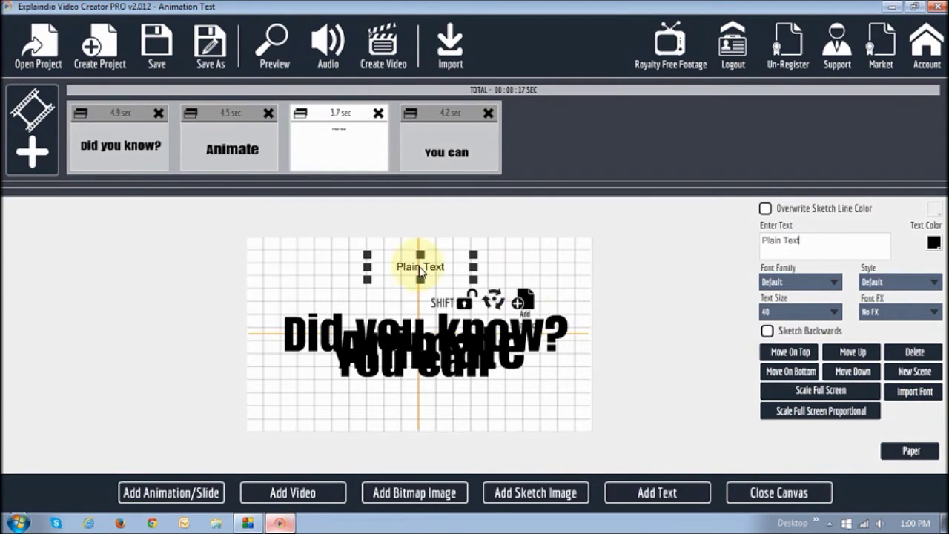
drag(368, 262, 320, 247)
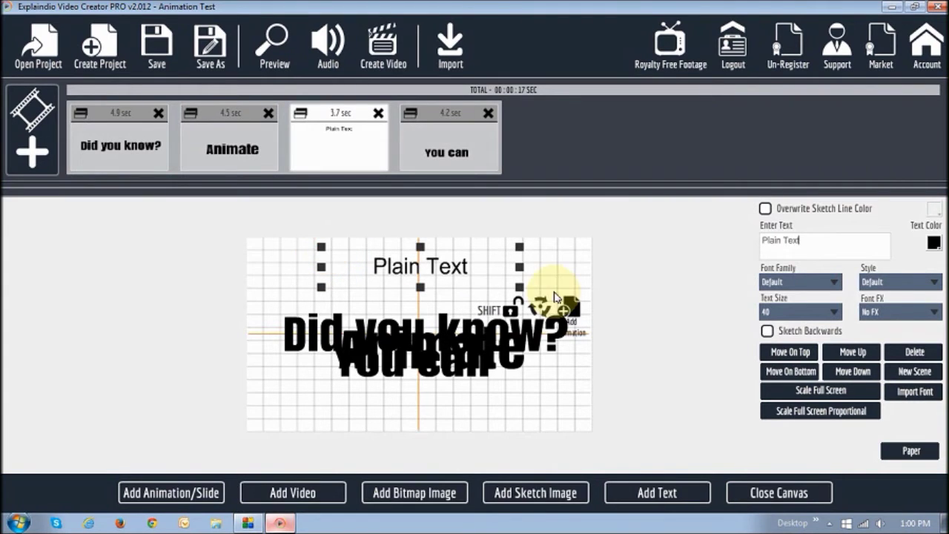
click(803, 290)
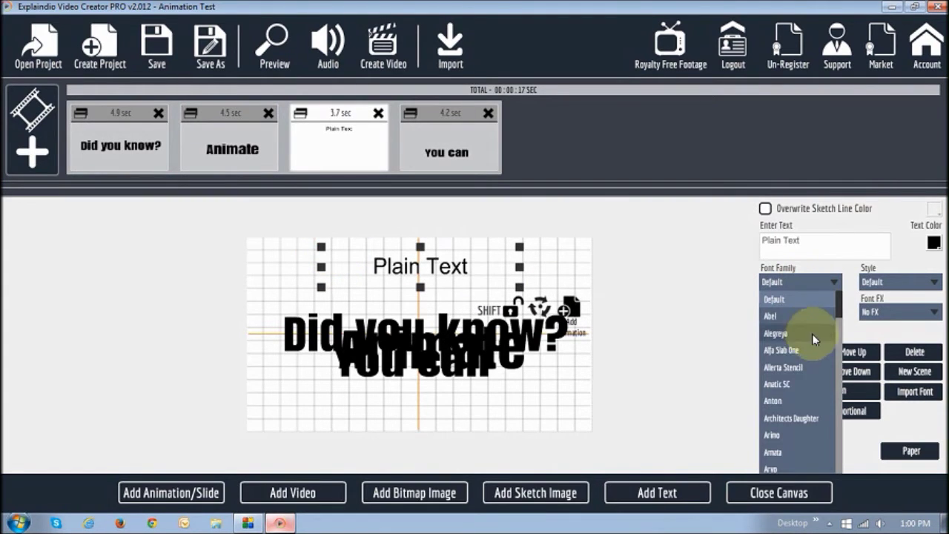
click(774, 400)
drag(321, 252, 306, 250)
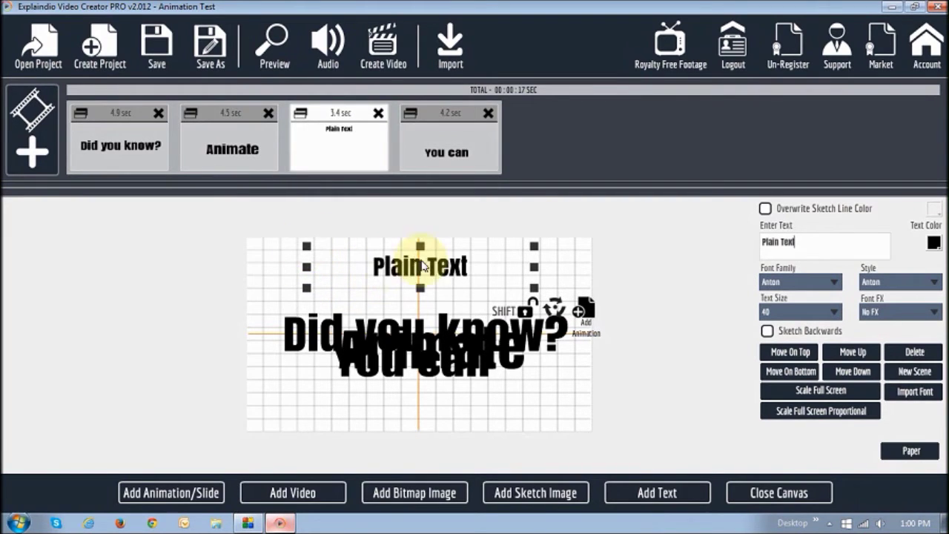
drag(434, 264, 400, 276)
drag(356, 251, 354, 254)
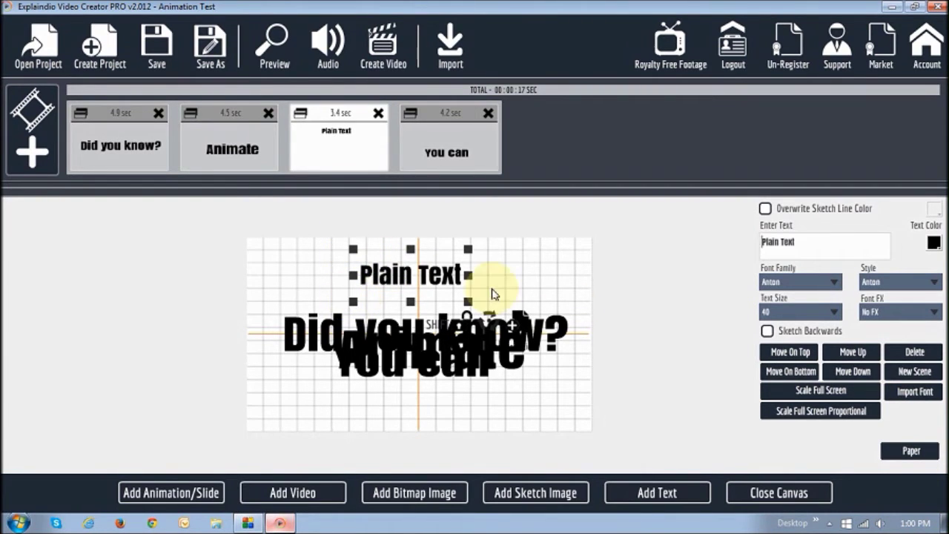
Step: Align the Plain Text just below Animate's end position, comparing against the Animate scene, then close the canvas
click(227, 147)
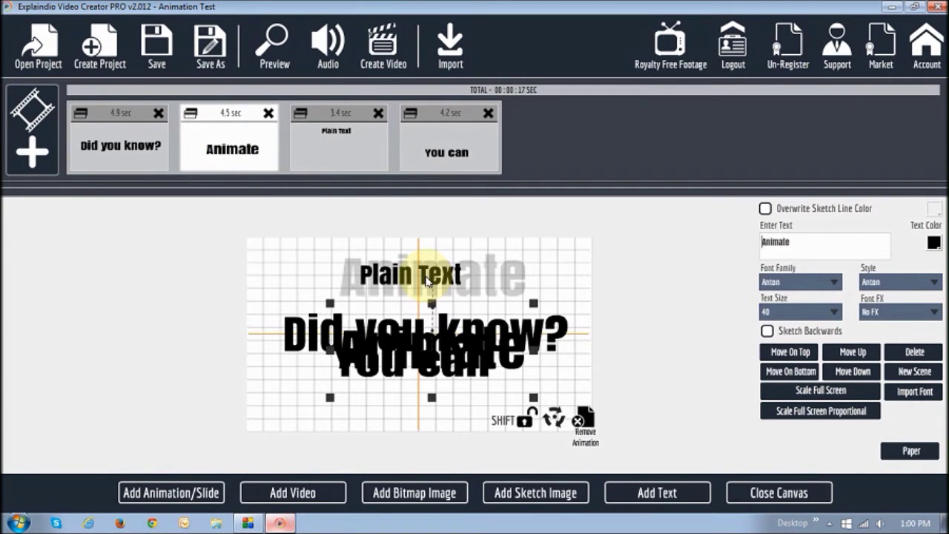
click(427, 282)
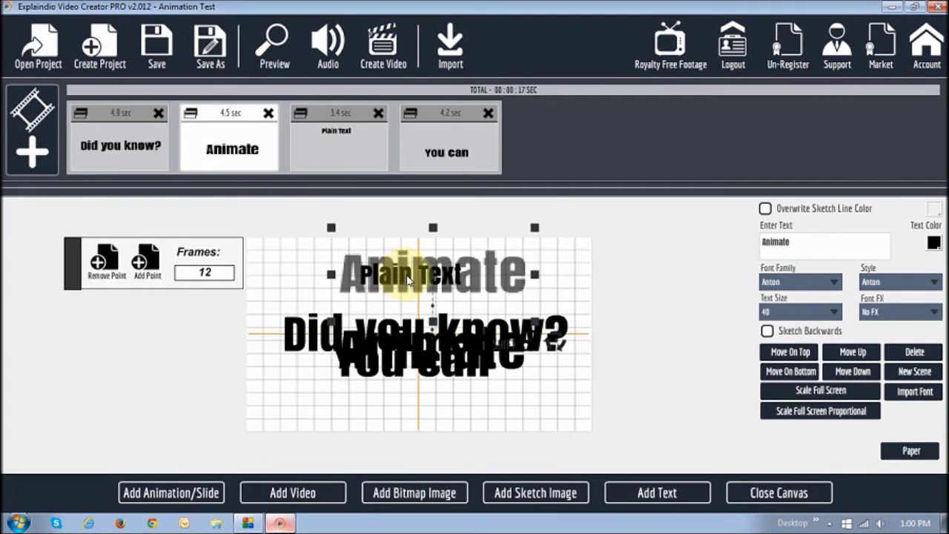
click(428, 274)
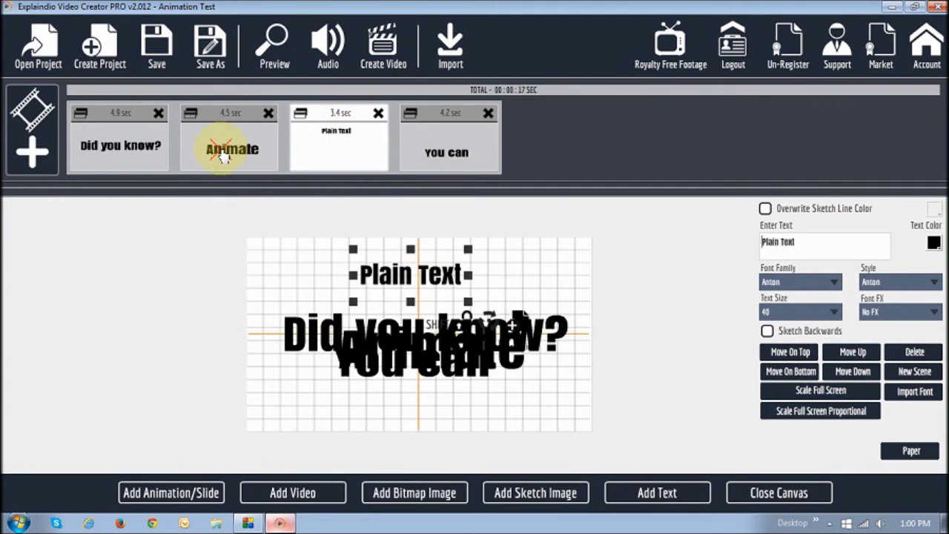
click(229, 145)
click(443, 283)
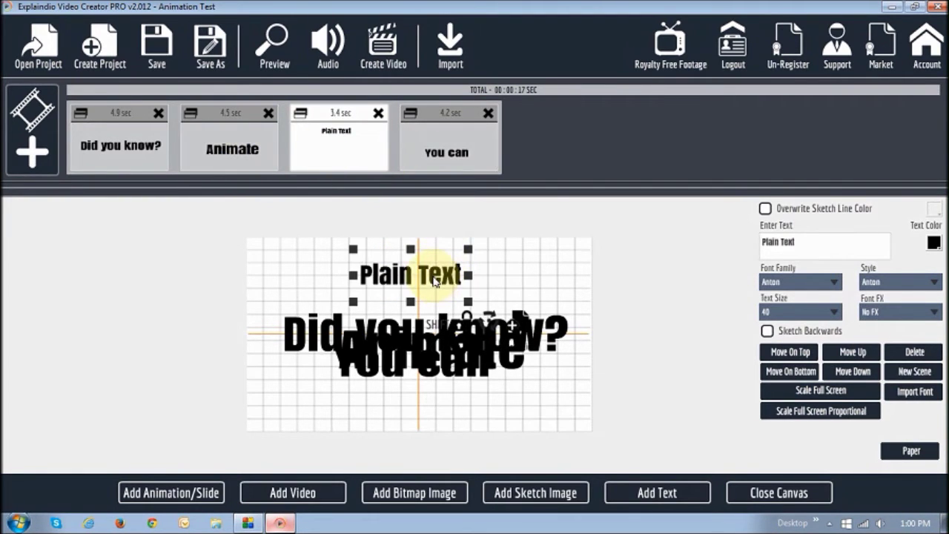
drag(435, 280, 447, 280)
click(252, 154)
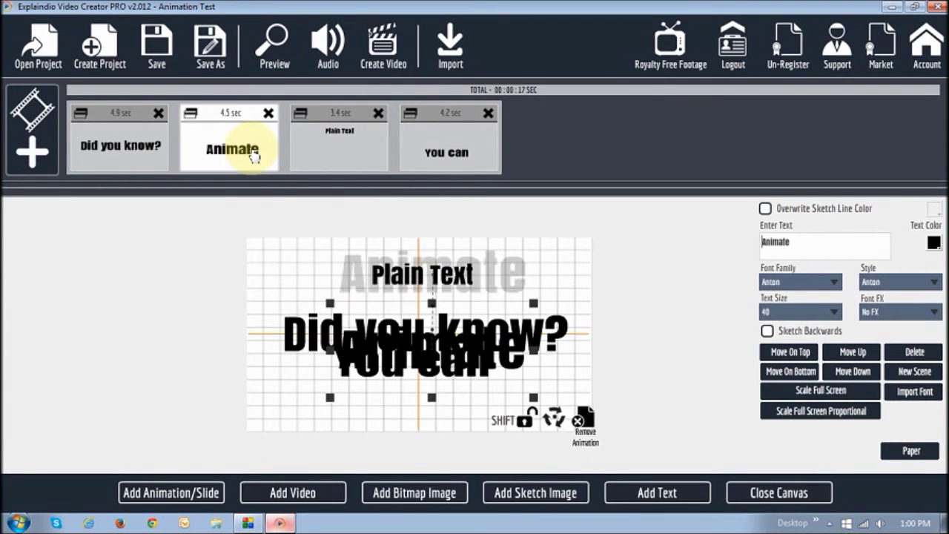
click(364, 160)
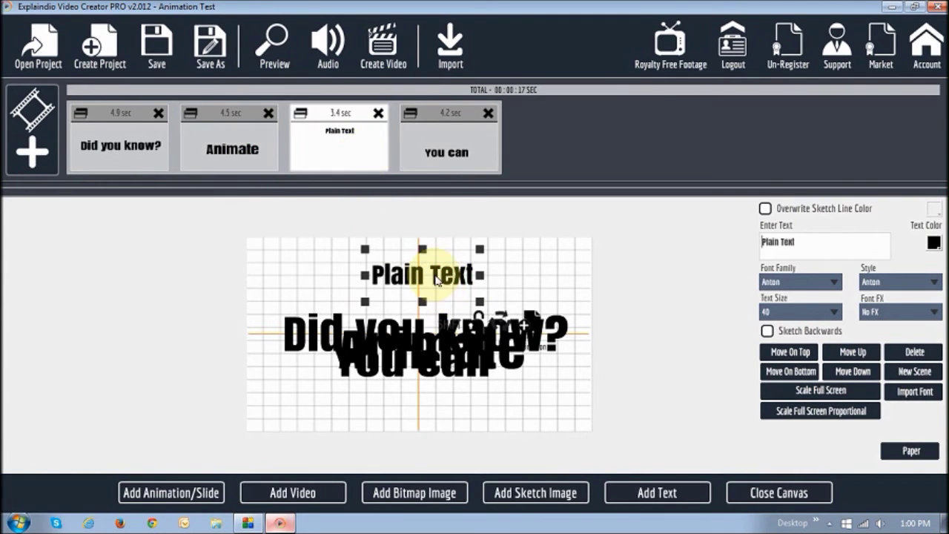
drag(436, 278, 437, 318)
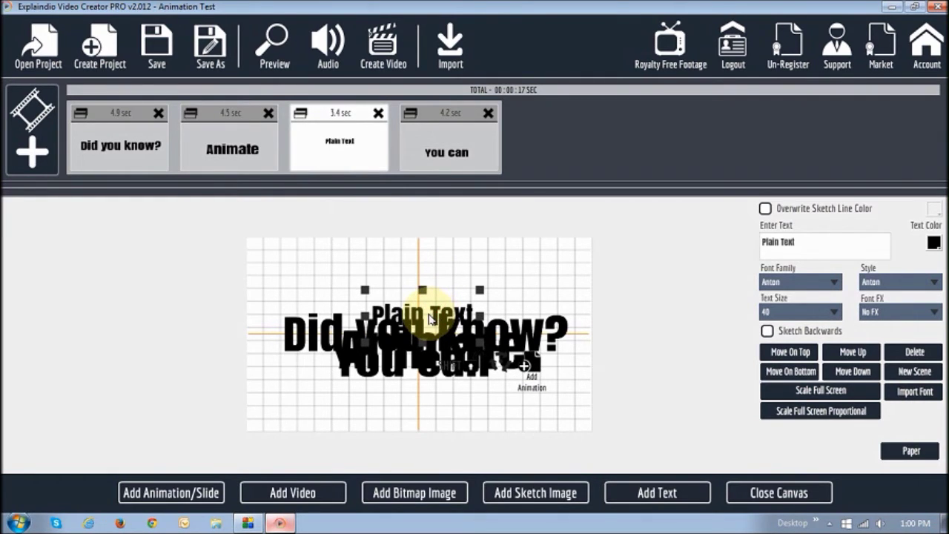
drag(428, 319, 428, 320)
click(259, 160)
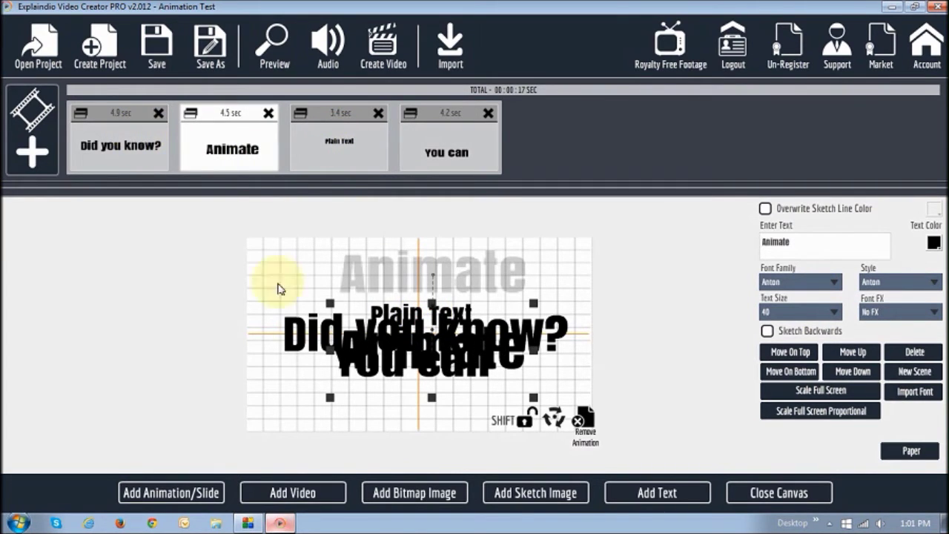
click(787, 493)
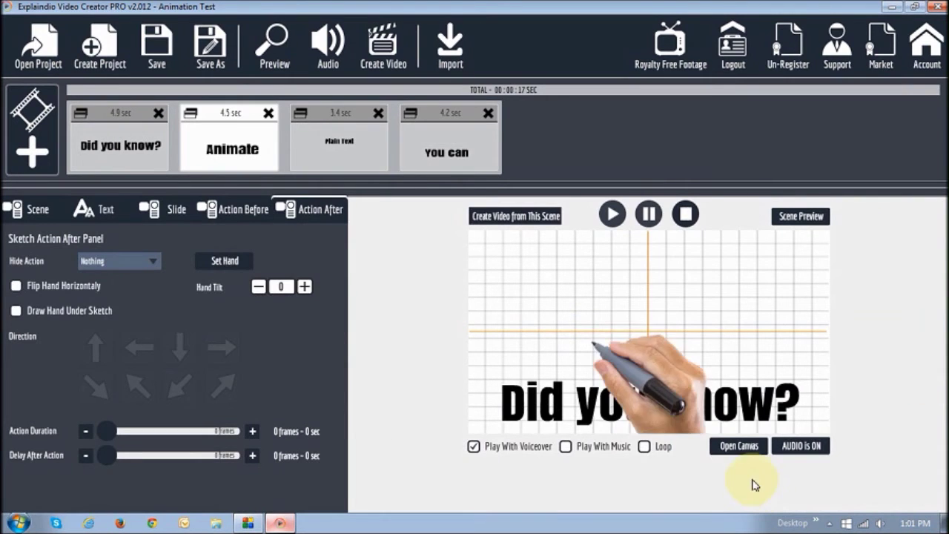
Step: Replay the You can, Plain Text, Animate and Did you know? scenes, then edit the You can canvas
click(459, 164)
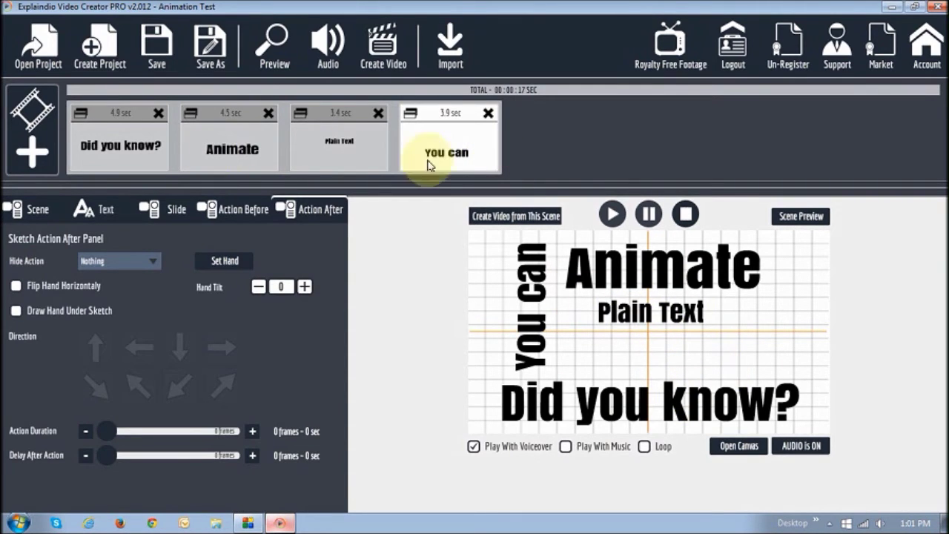
click(342, 145)
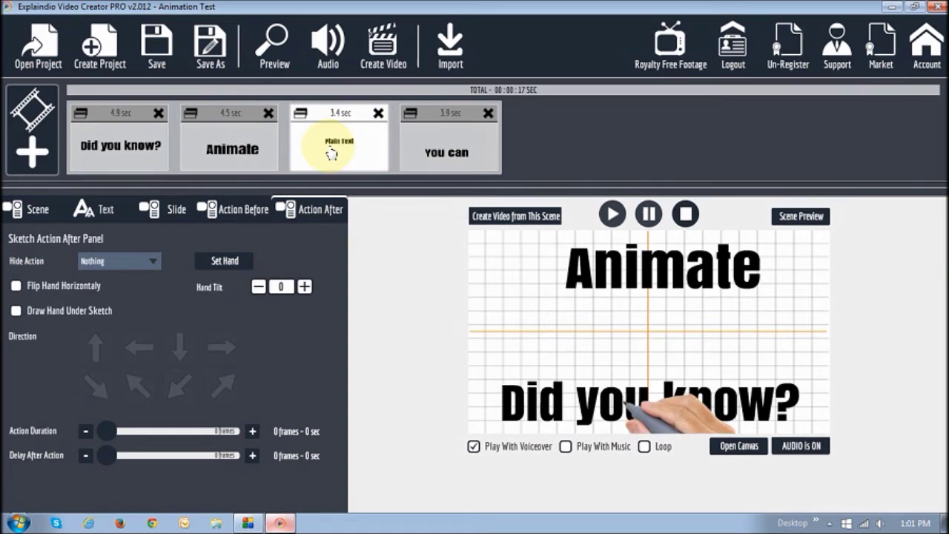
click(195, 159)
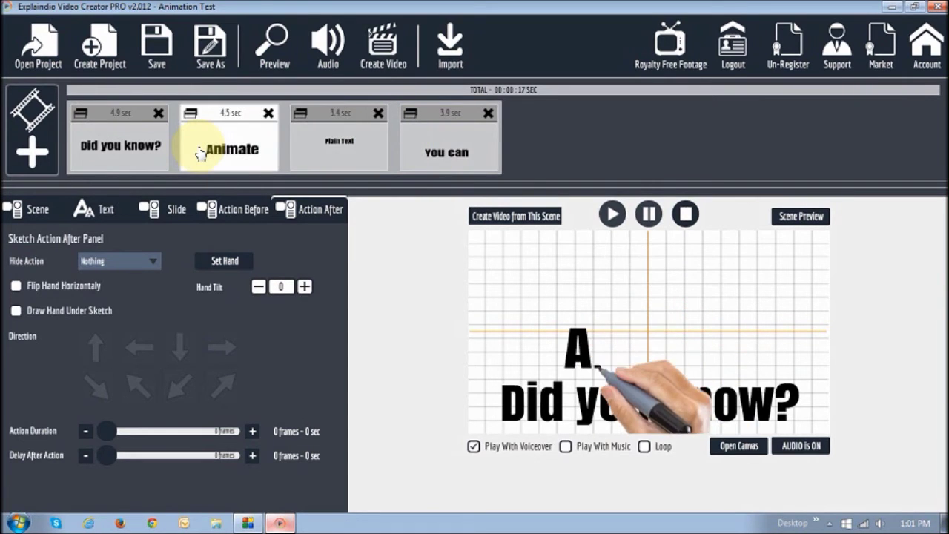
click(168, 159)
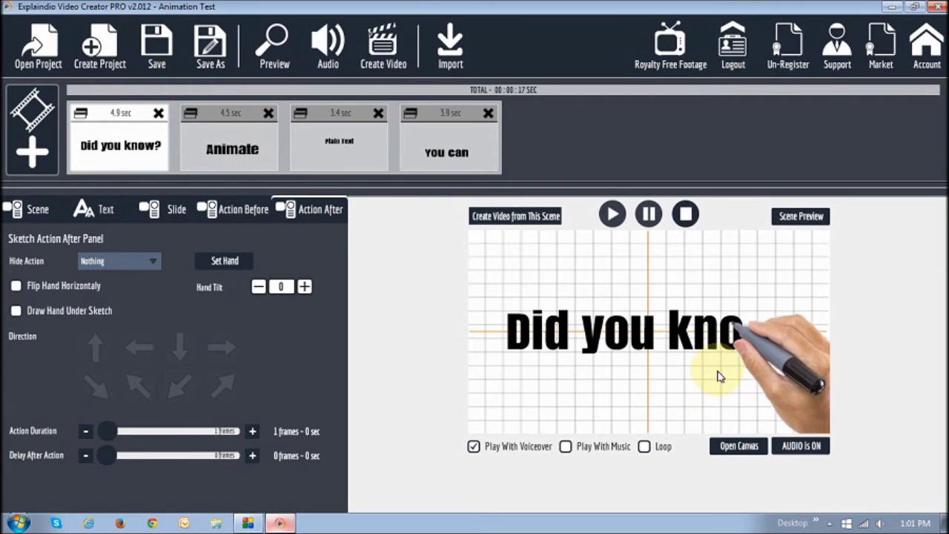
click(457, 148)
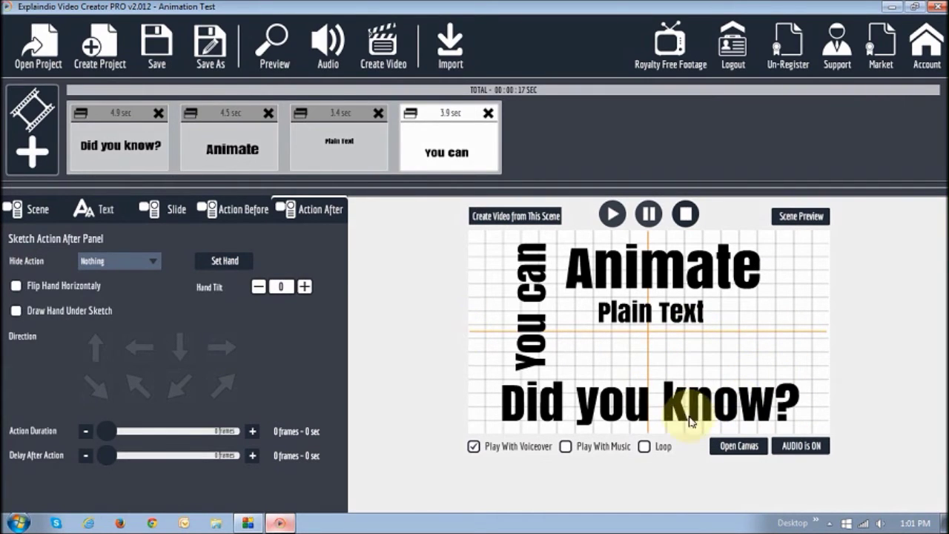
click(738, 447)
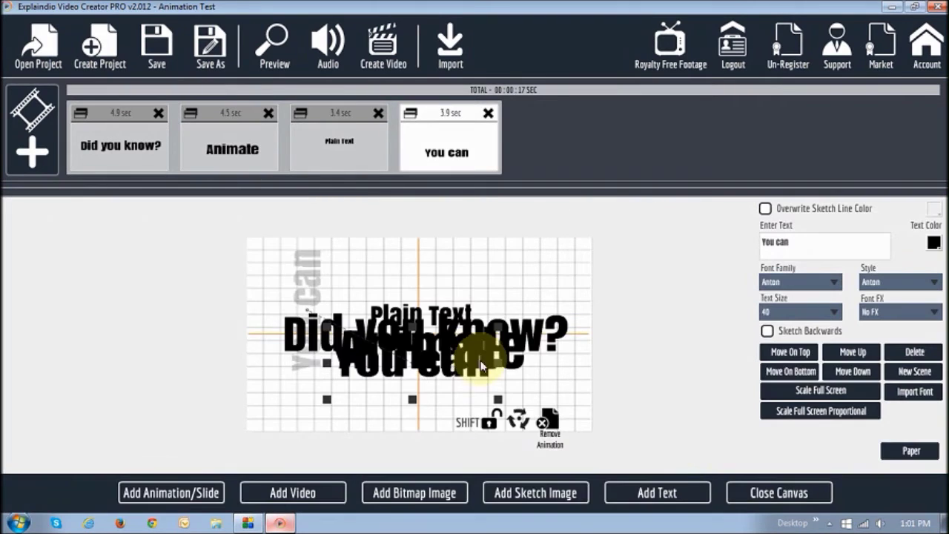
Step: Animate the Plain Text over 12 frames to a larger, repositioned copy and preview it
click(437, 317)
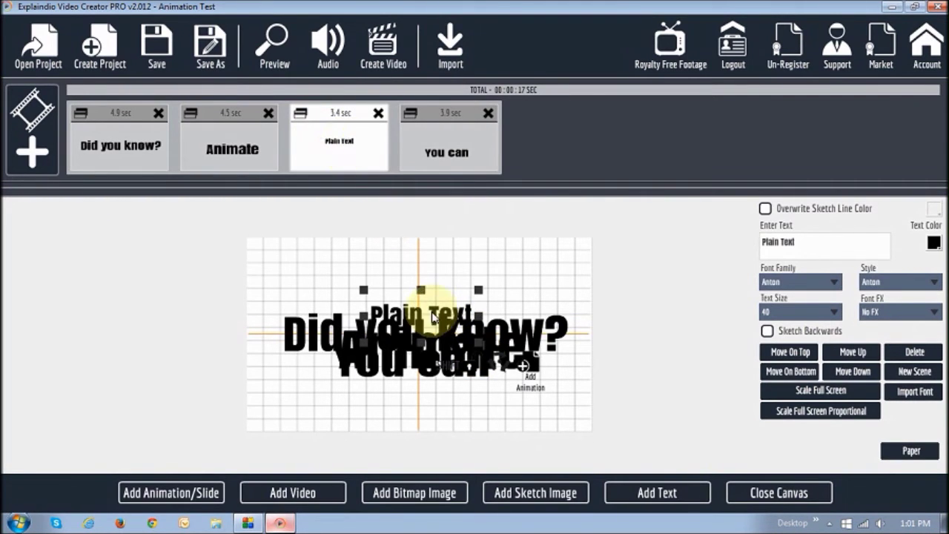
click(531, 385)
drag(458, 295, 441, 315)
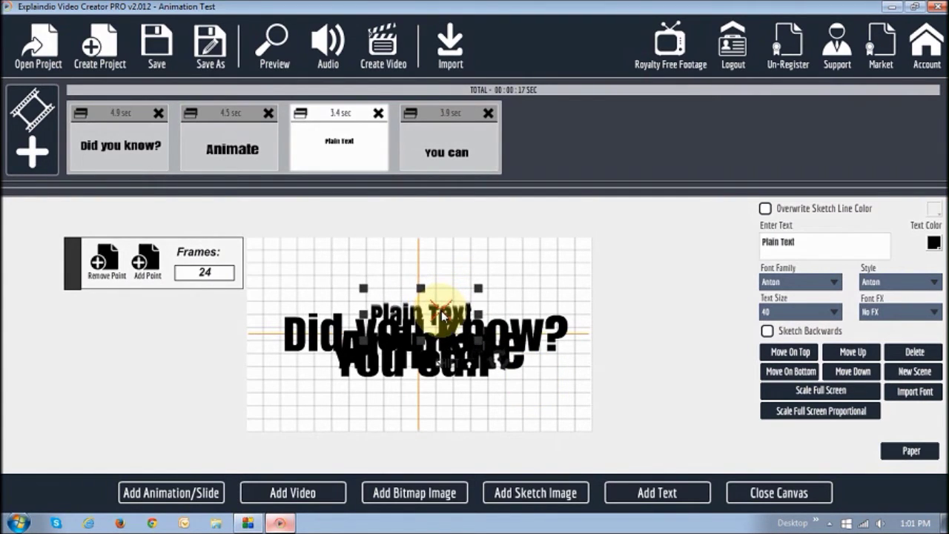
drag(365, 290, 323, 271)
click(191, 273)
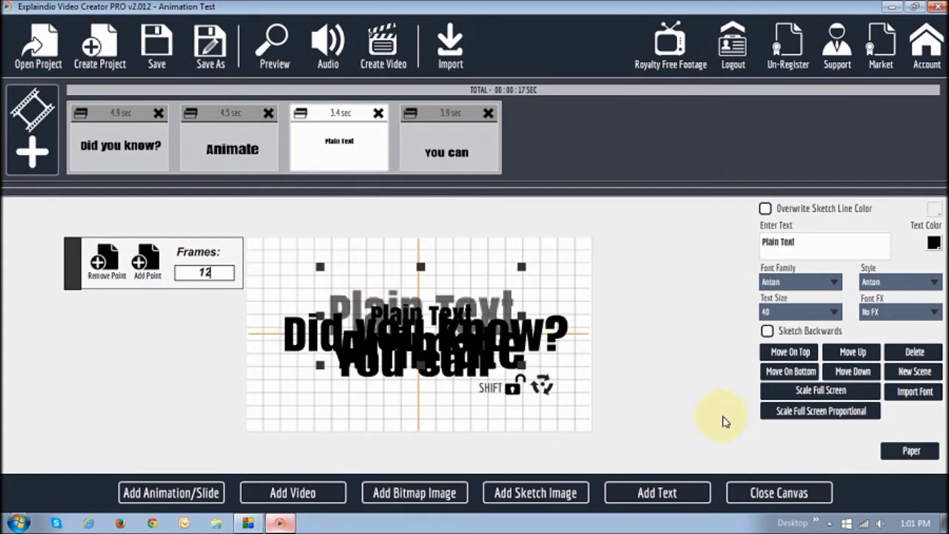
key(Return)
click(778, 493)
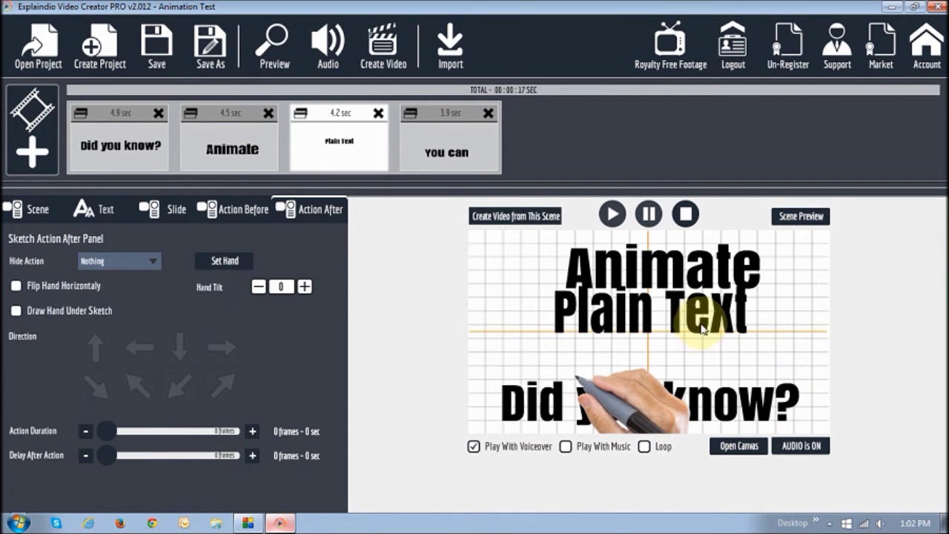
Step: Reopen the canvas to inspect the Plain Text animation, then close it again
click(739, 446)
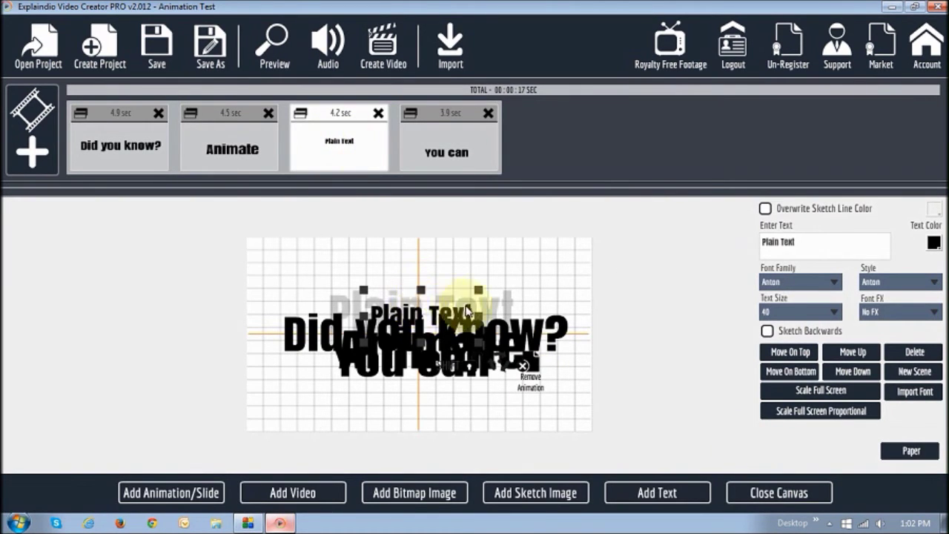
click(489, 307)
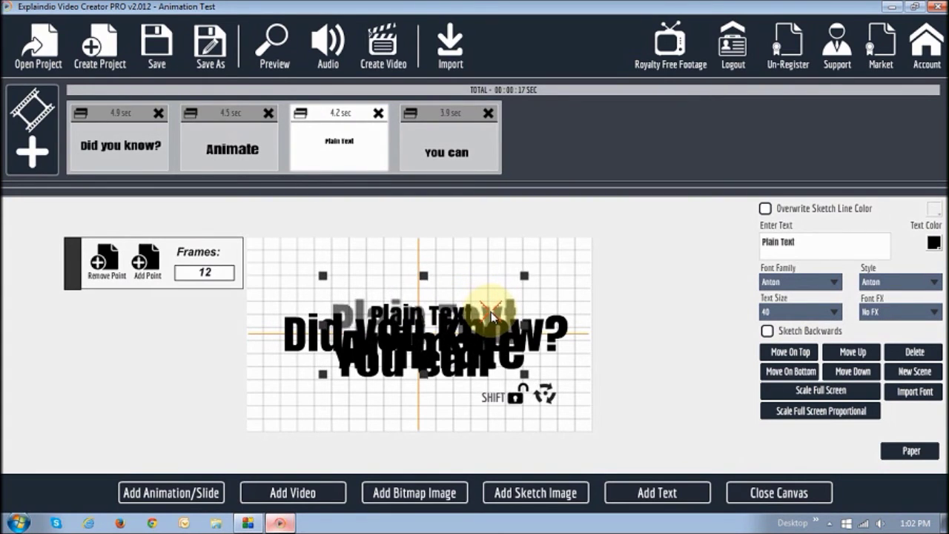
click(772, 493)
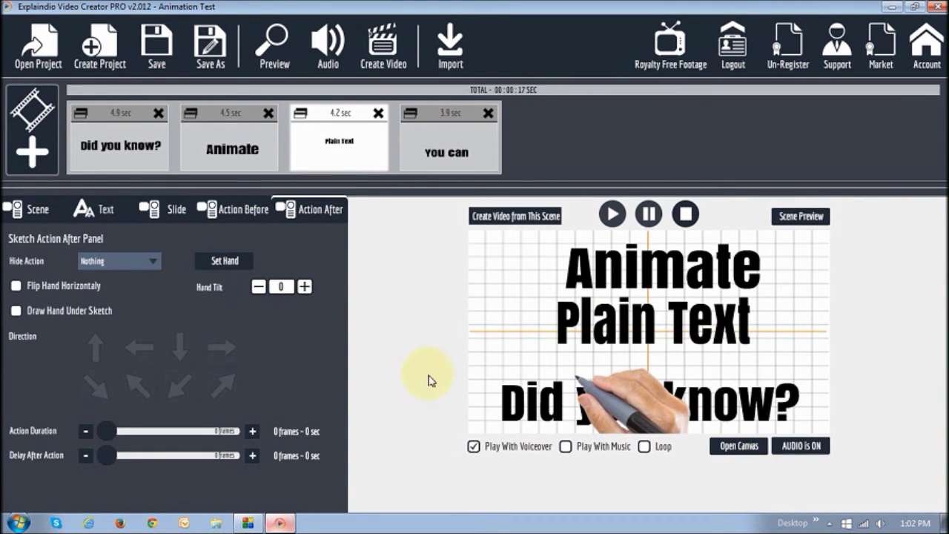
Step: Shift the Plain Text animation end point slightly right, then show the You can scene
click(738, 447)
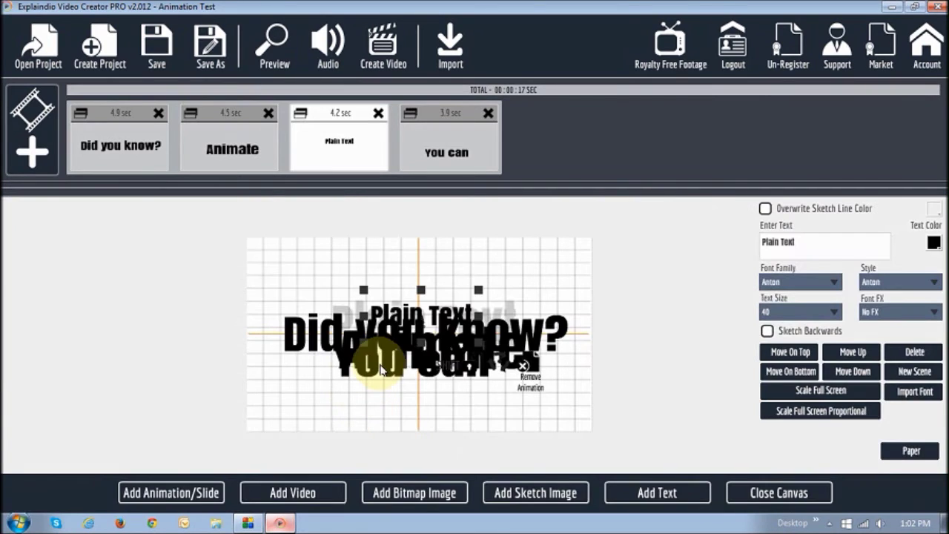
click(479, 299)
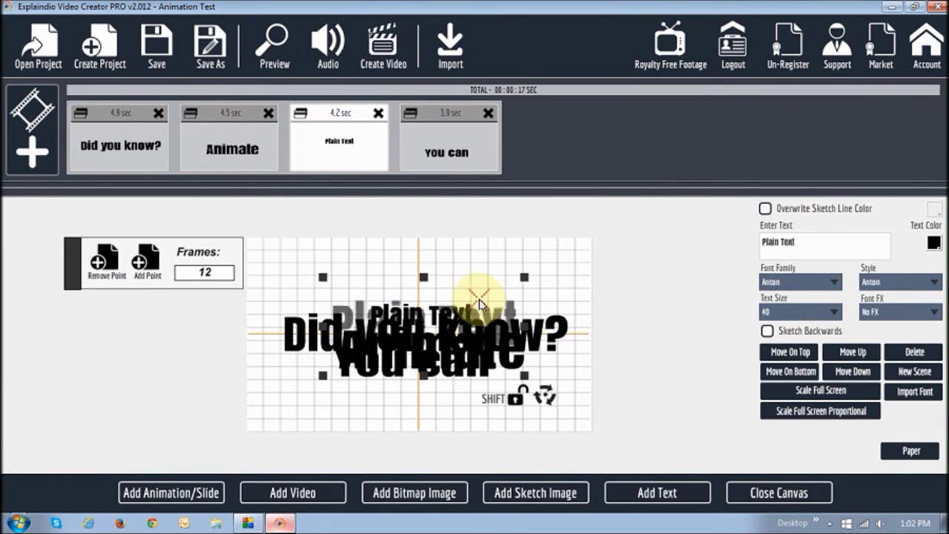
drag(491, 306, 500, 314)
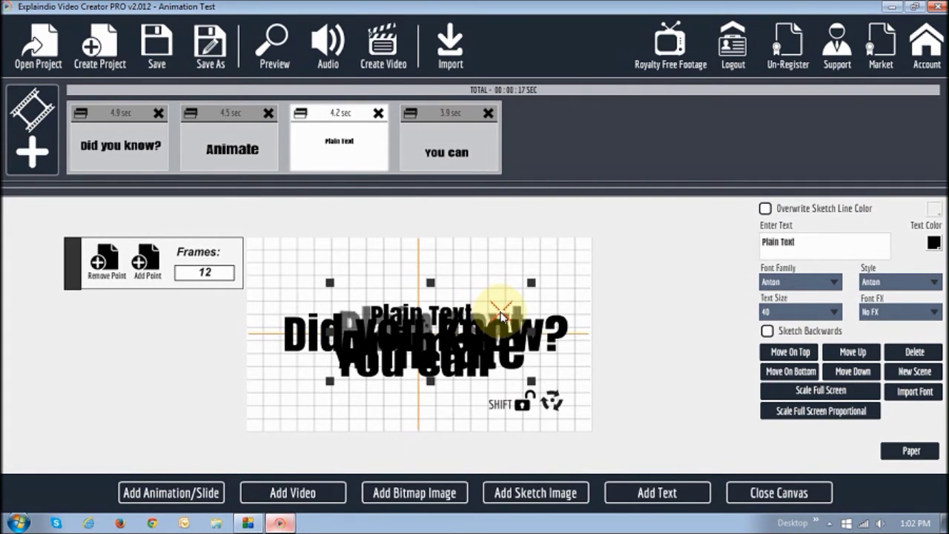
click(800, 495)
click(452, 135)
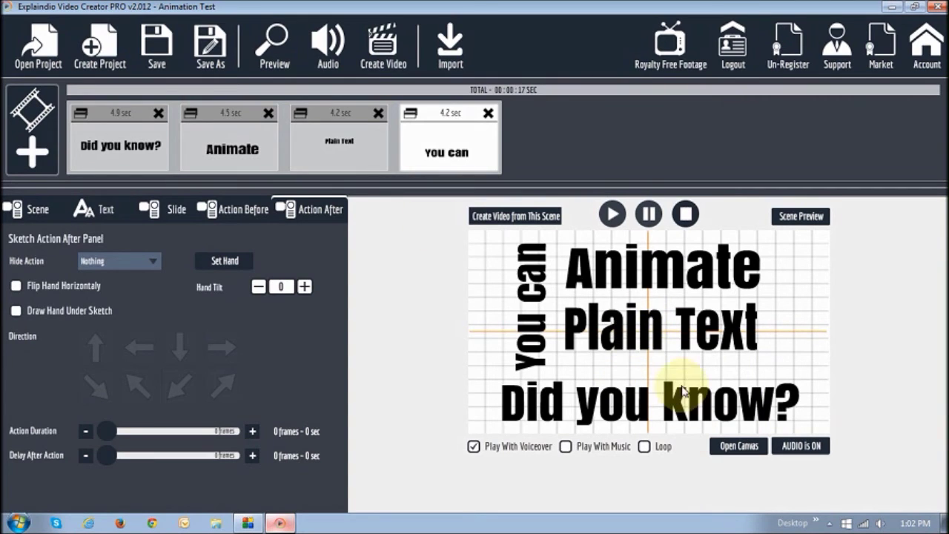
Step: Open the canvas editor on the 4.2-sec You can scene
click(740, 447)
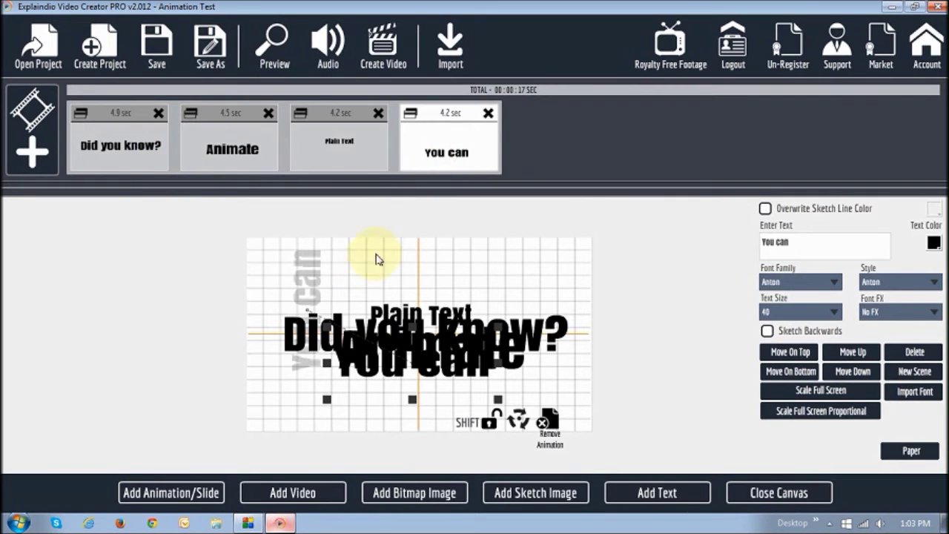
Step: Create a fifth scene holding Explaindio Creator 2.0 PRO Box.png from Pictures > Explaindio
click(31, 154)
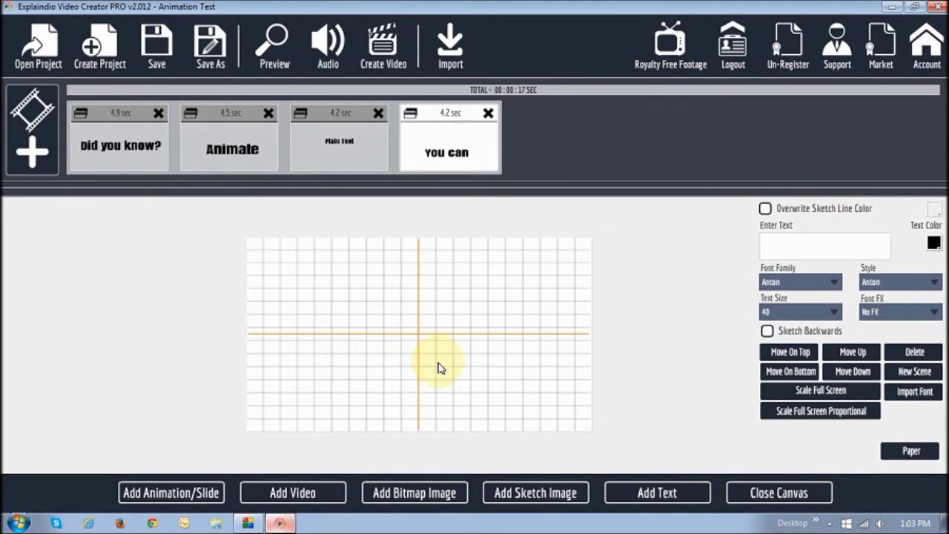
click(414, 493)
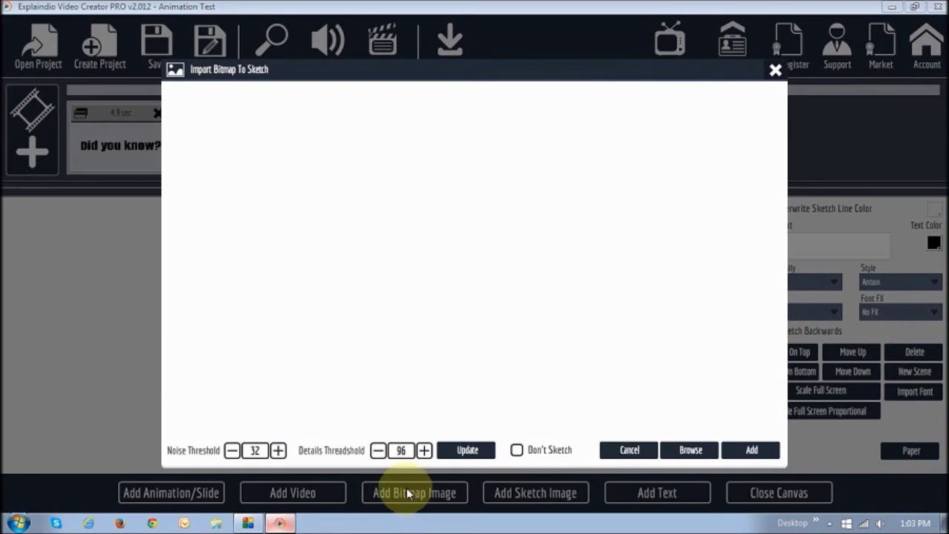
drag(317, 211, 318, 186)
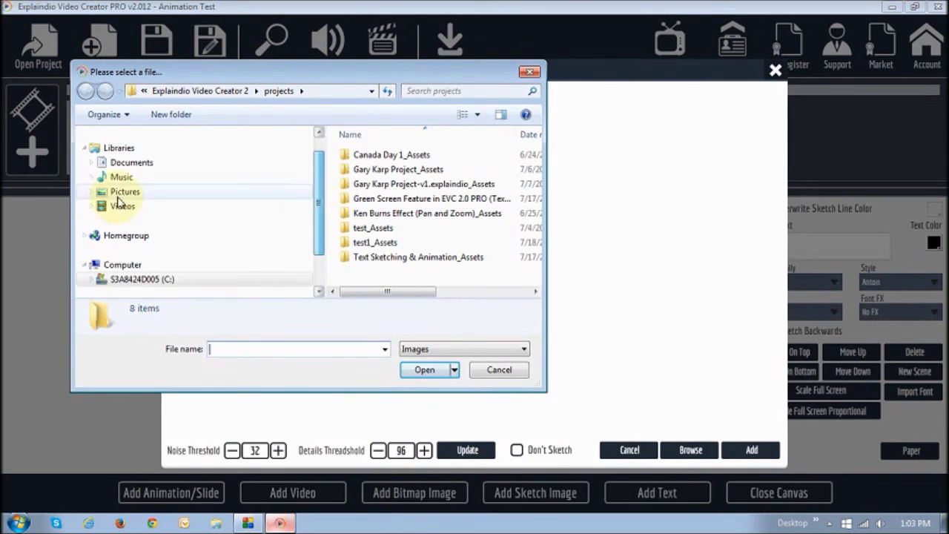
click(91, 191)
click(98, 206)
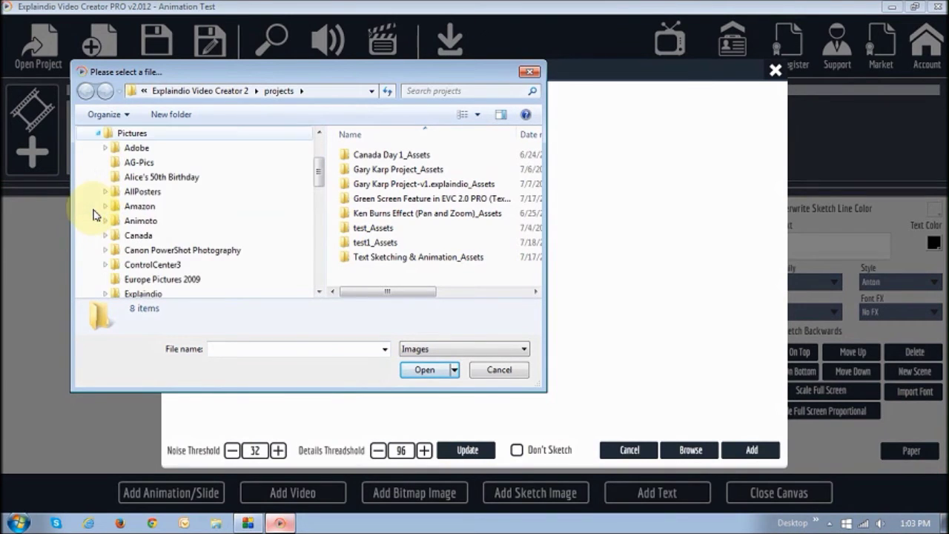
scroll(152, 208, down, 1)
scroll(152, 208, down, 1)
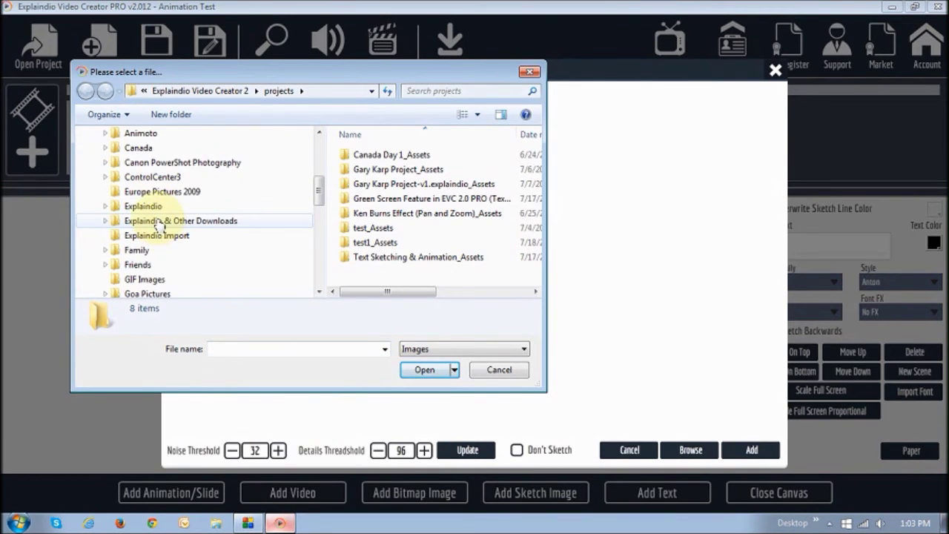
click(144, 206)
drag(540, 161, 538, 259)
double_click(372, 254)
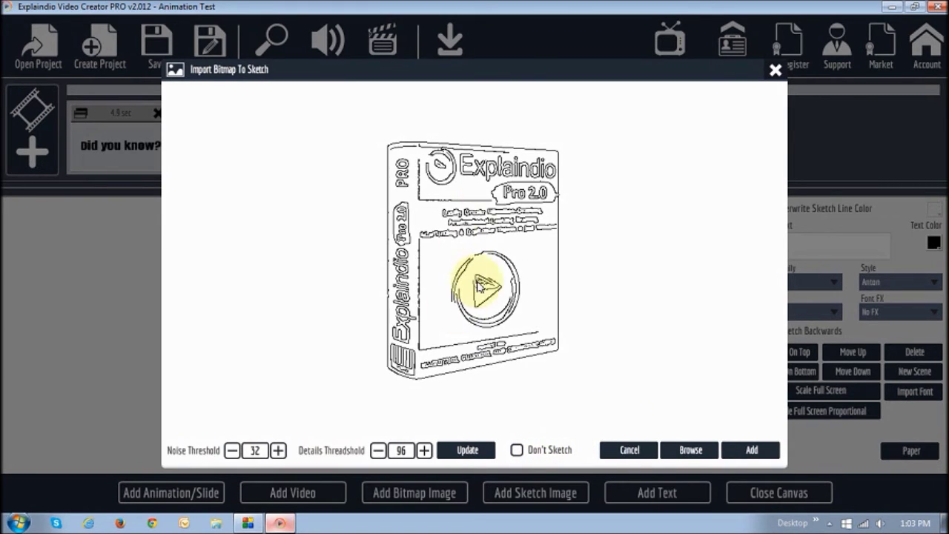
click(751, 450)
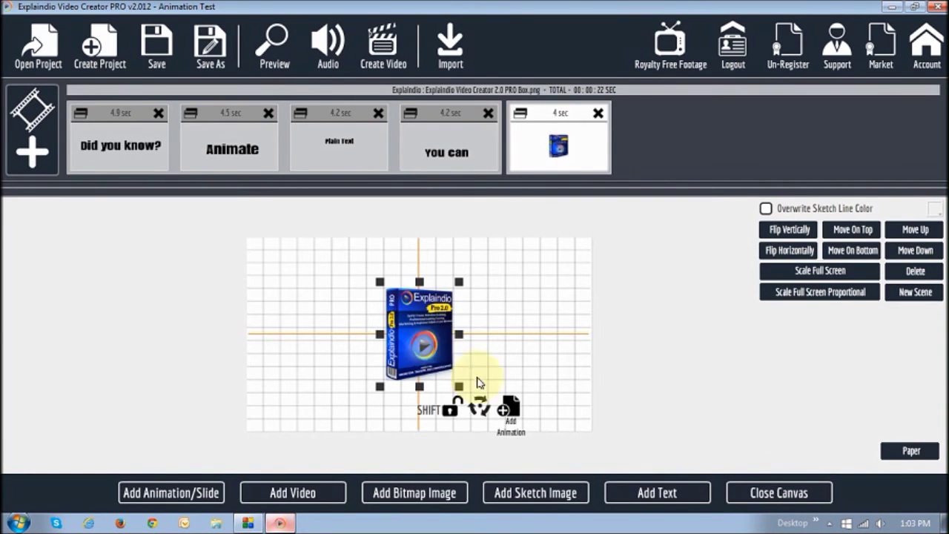
Step: Animate the box image over 12 frames to a larger copy on the canvas's left
click(515, 417)
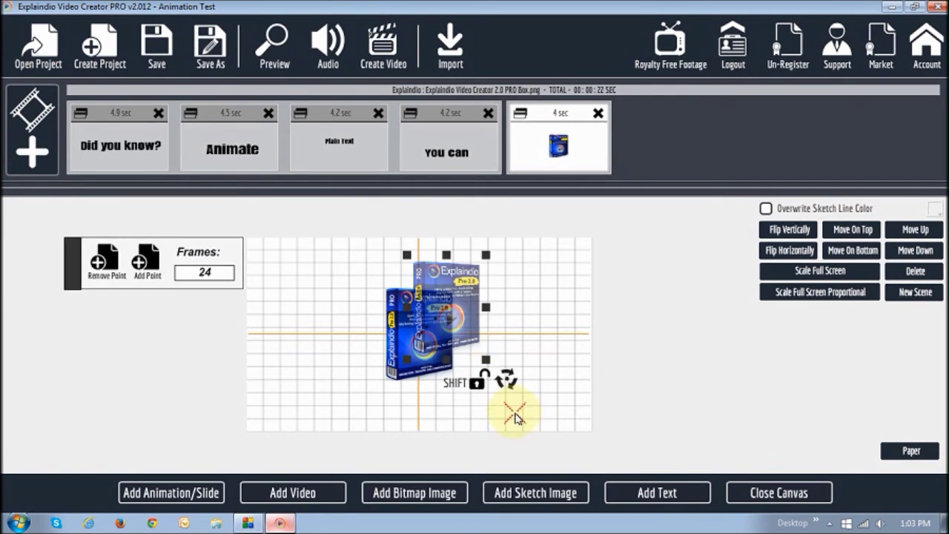
drag(449, 327, 368, 347)
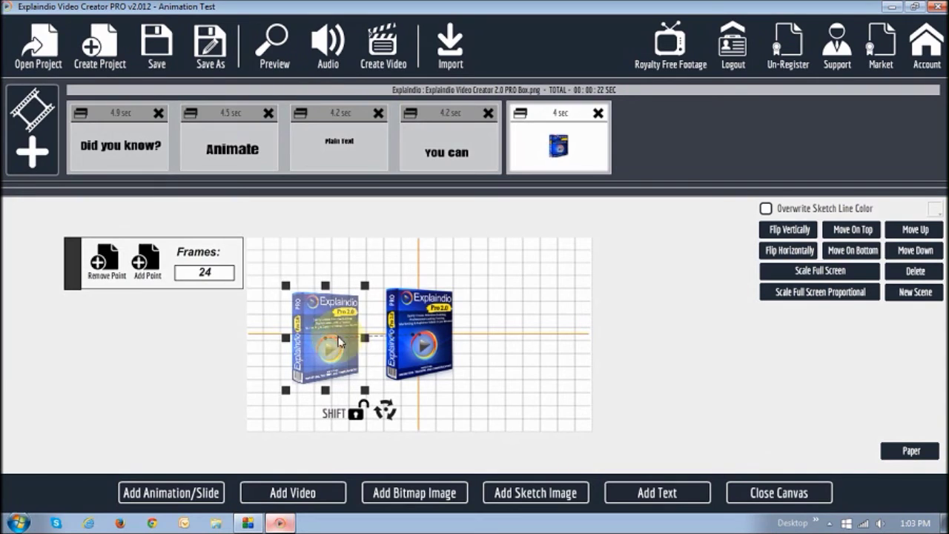
drag(289, 289, 270, 268)
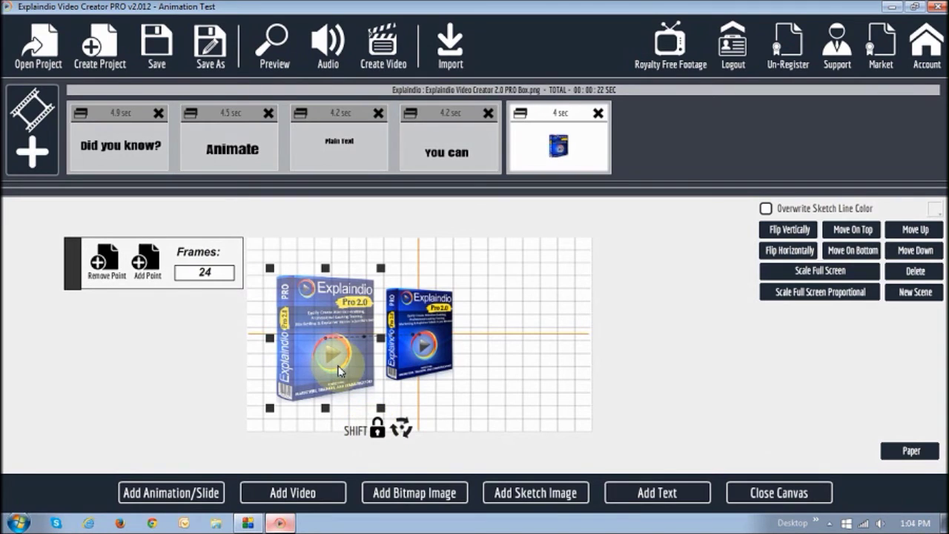
click(102, 259)
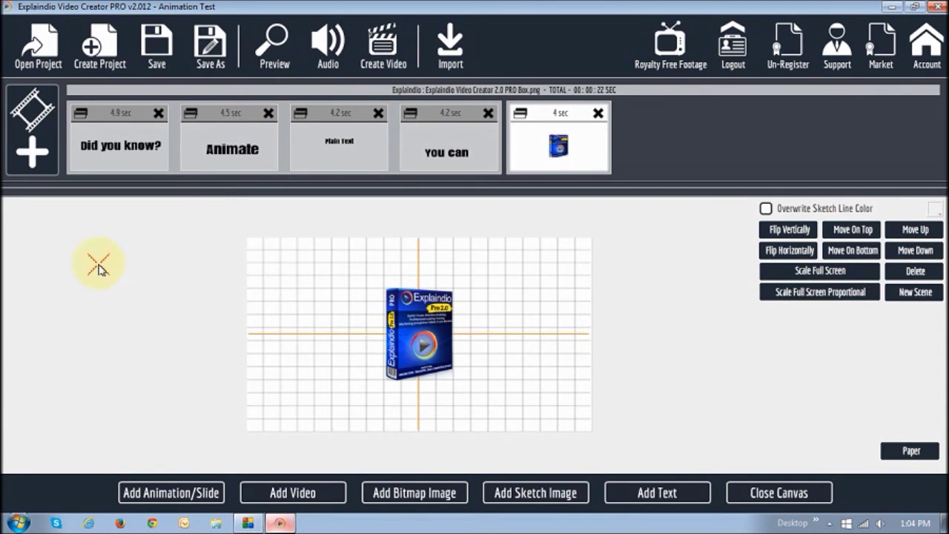
click(442, 339)
click(512, 422)
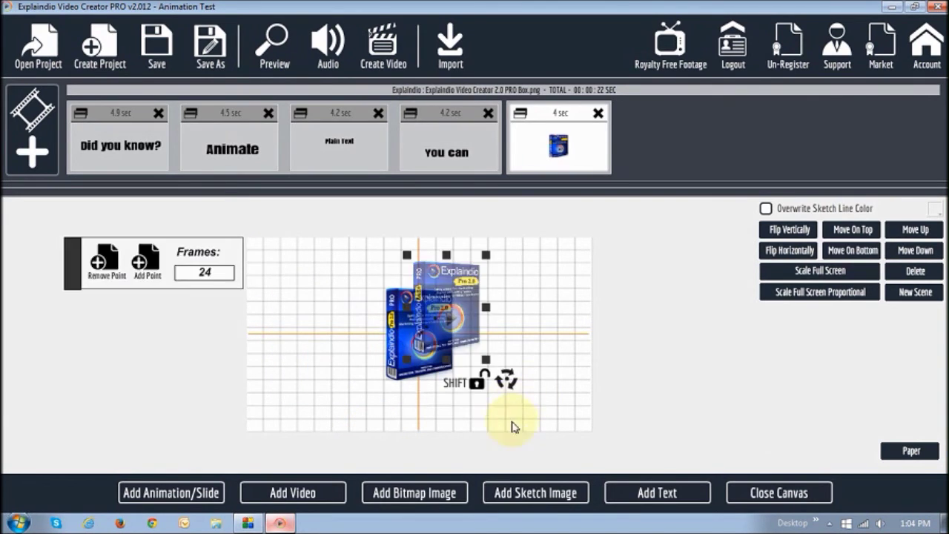
drag(457, 320, 327, 346)
mouse_move(274, 286)
mouse_down()
mouse_move(252, 263)
mouse_move(258, 282)
mouse_up()
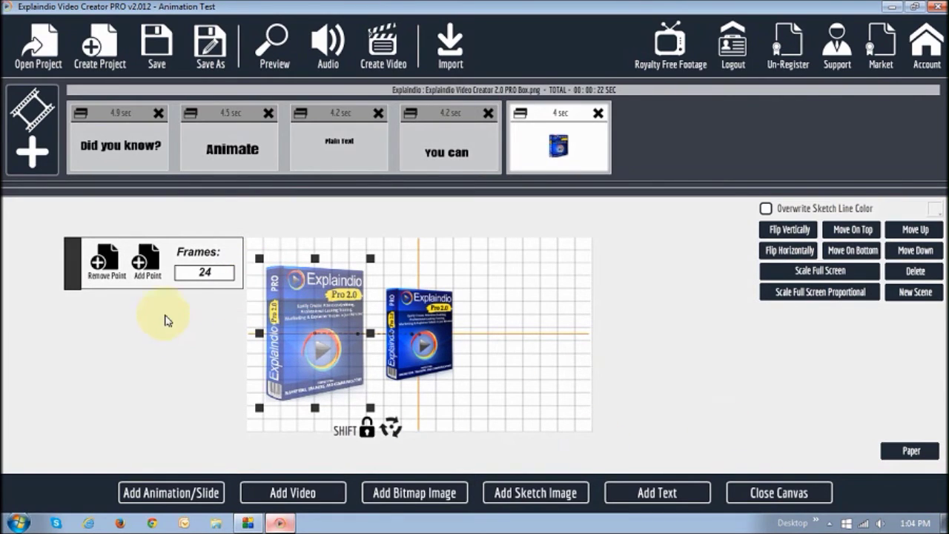
click(204, 273)
text(12)
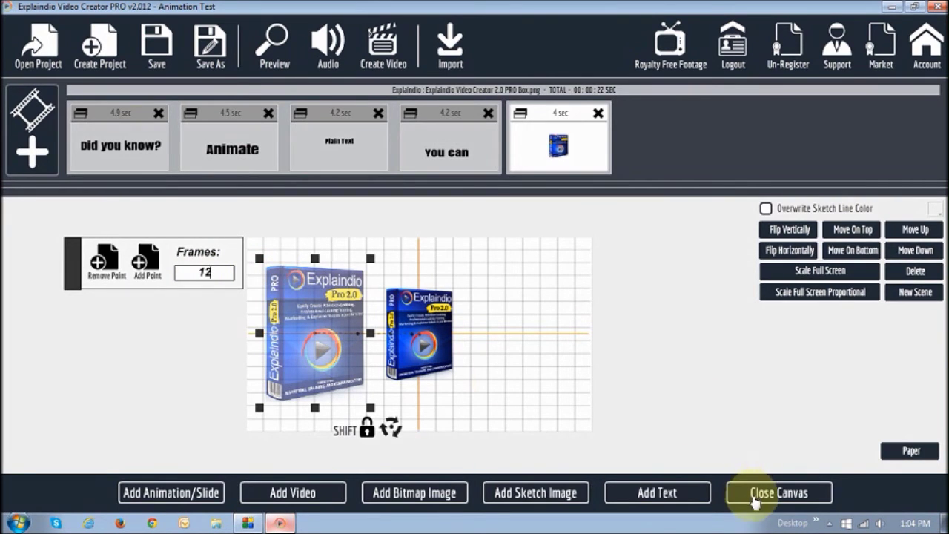
click(786, 502)
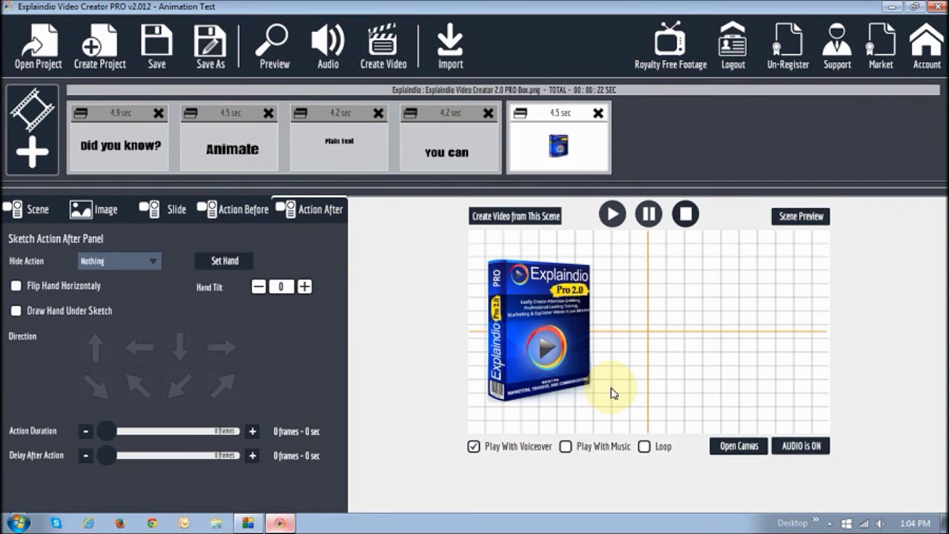
Step: Add a new text scene reading 'Explaindio' in the Anton font
click(734, 446)
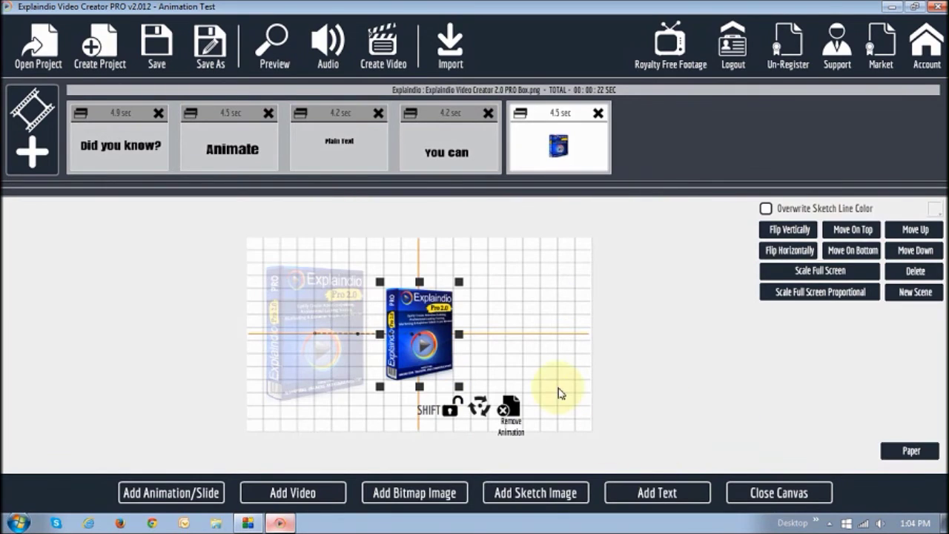
click(662, 494)
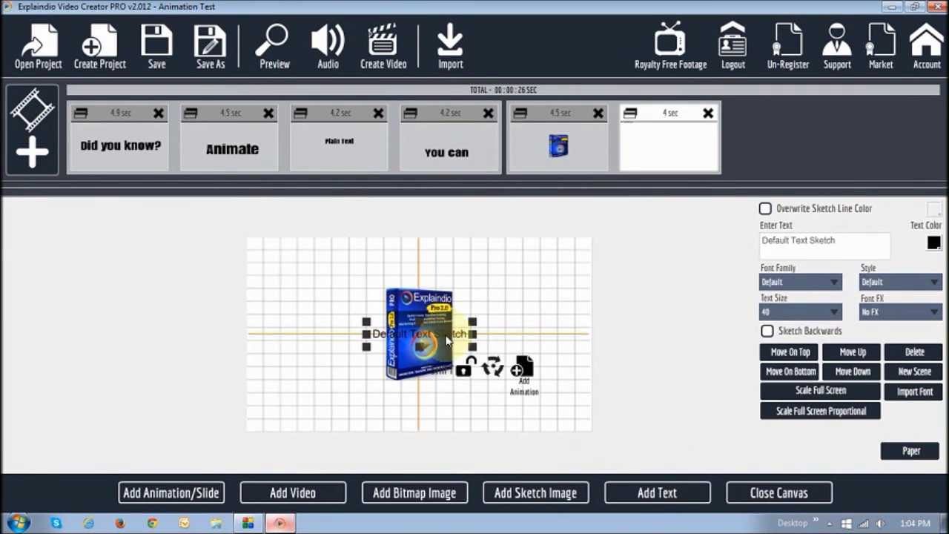
mouse_move(452, 337)
mouse_down()
mouse_move(511, 287)
mouse_move(492, 280)
mouse_move(507, 288)
mouse_up()
drag(886, 241, 587, 250)
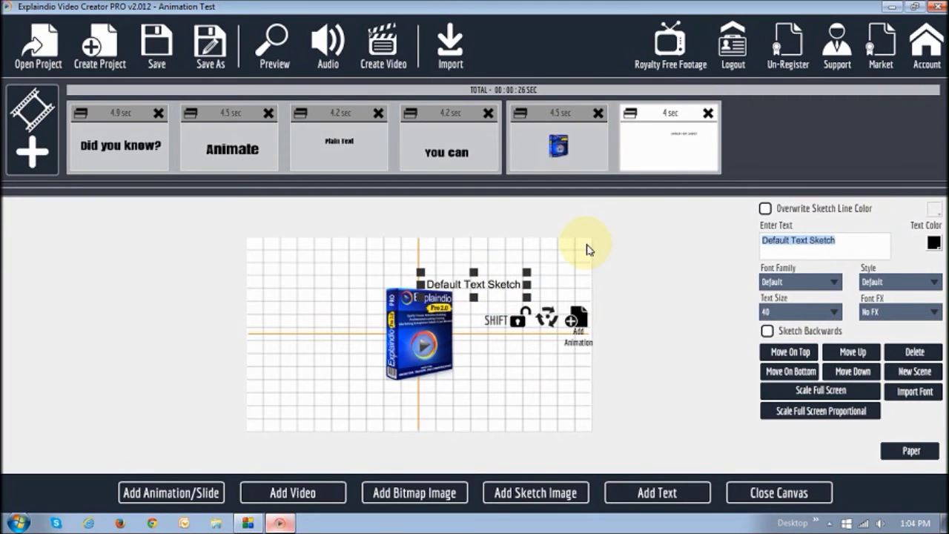
text(Explaindio)
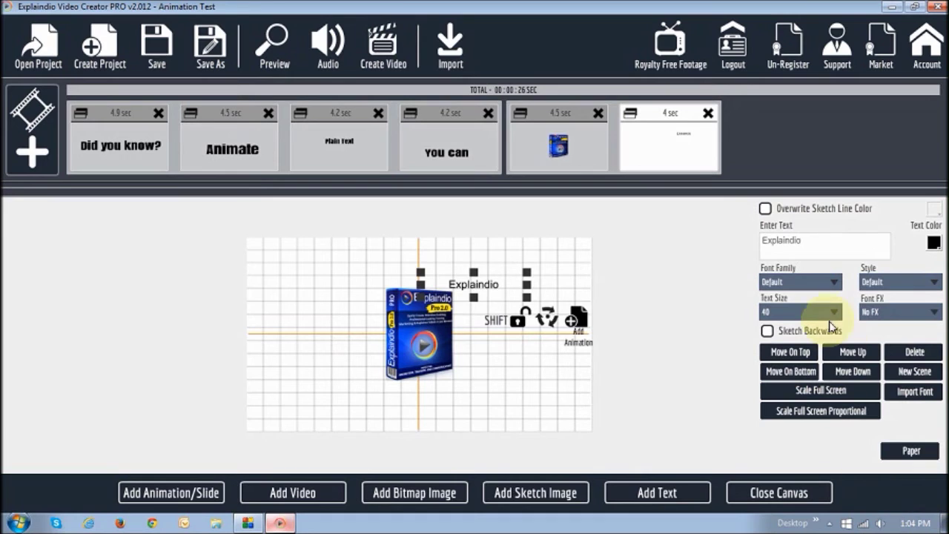
click(810, 297)
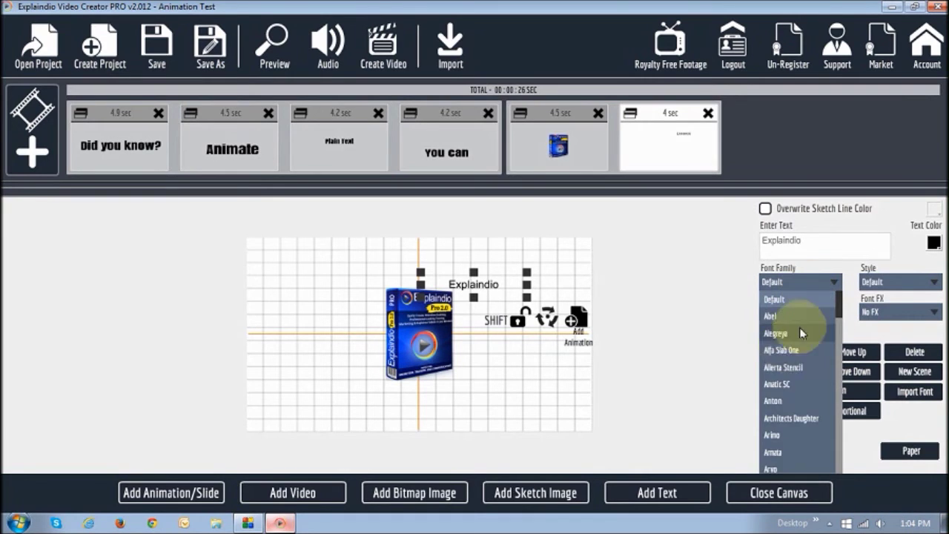
click(797, 401)
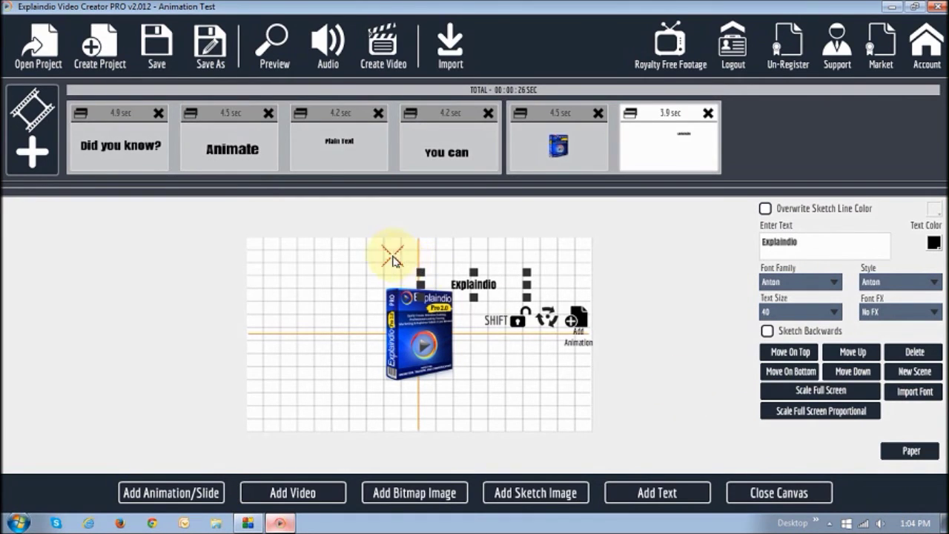
Step: Enlarge the Explaindio text and centre it over the box image, previewing once
click(443, 280)
drag(444, 272, 365, 253)
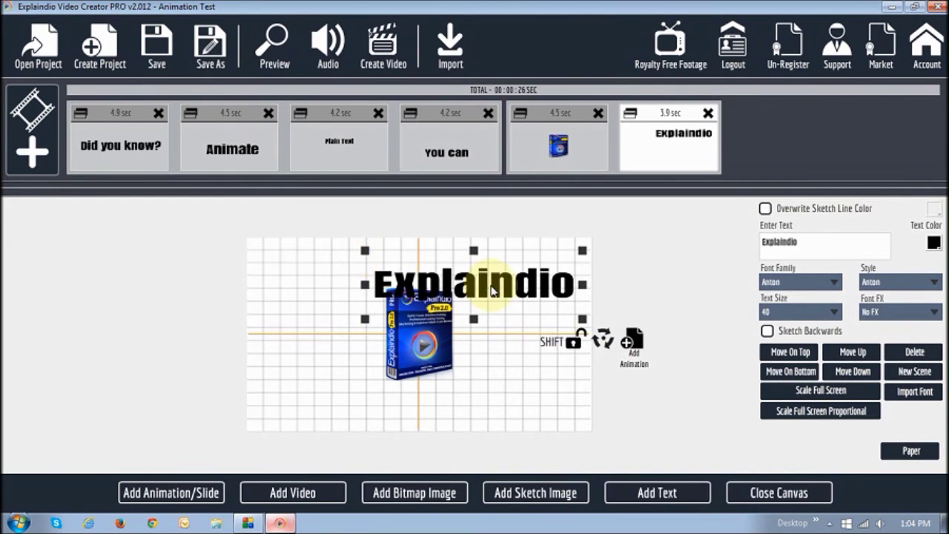
drag(489, 289, 464, 287)
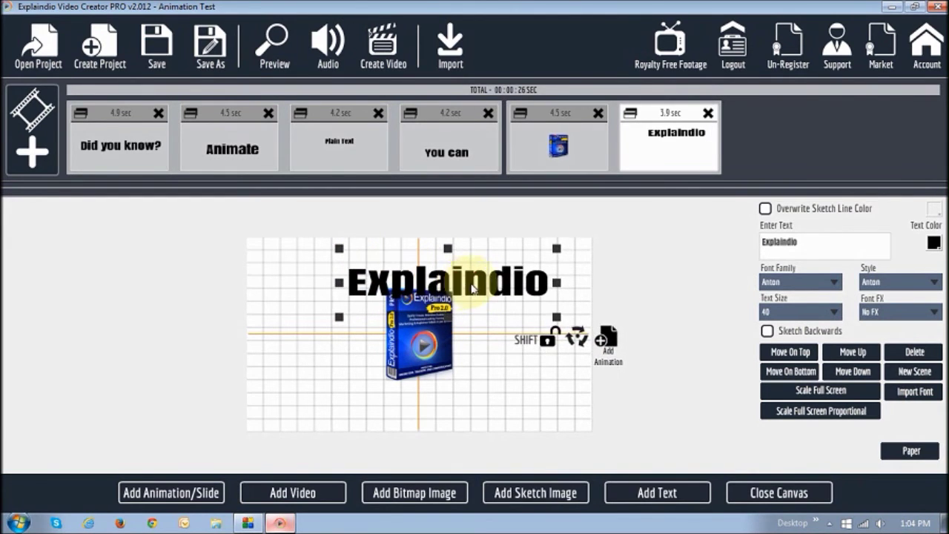
drag(500, 297, 503, 296)
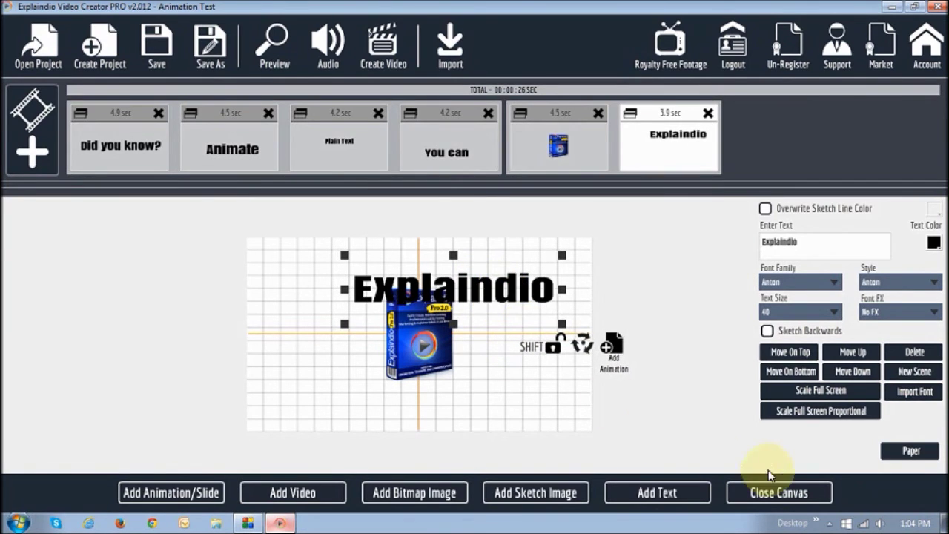
click(764, 496)
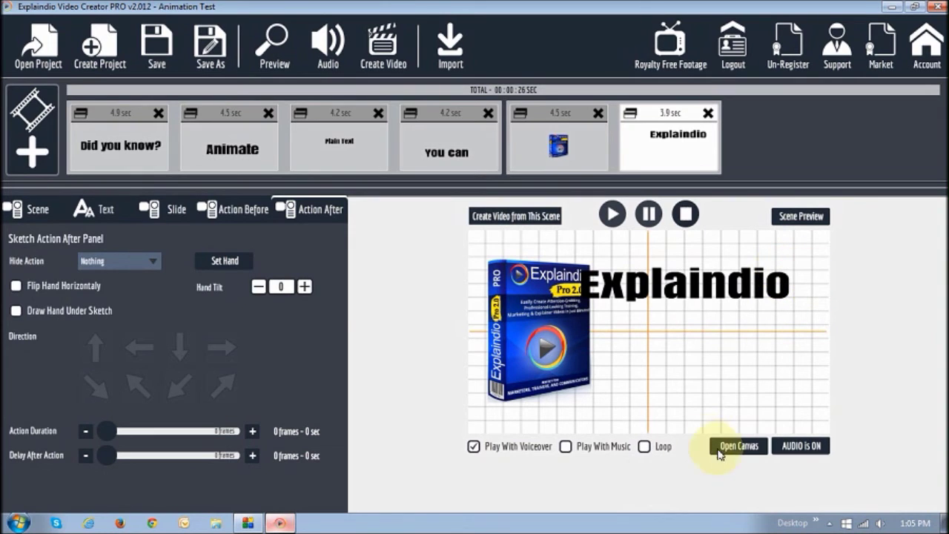
click(739, 447)
drag(513, 289, 529, 337)
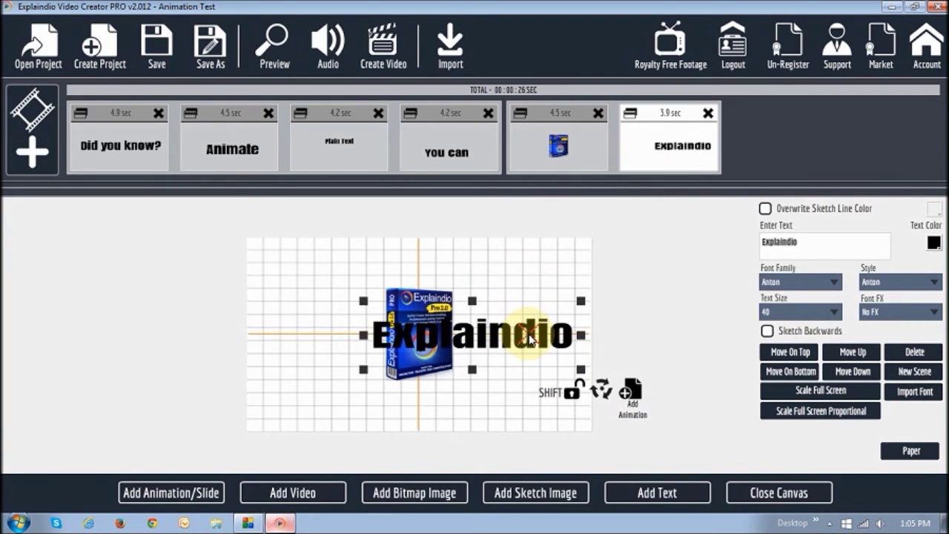
Step: Give the Explaindio headline a 12-frame movement up to a copy above it, then preview
click(632, 399)
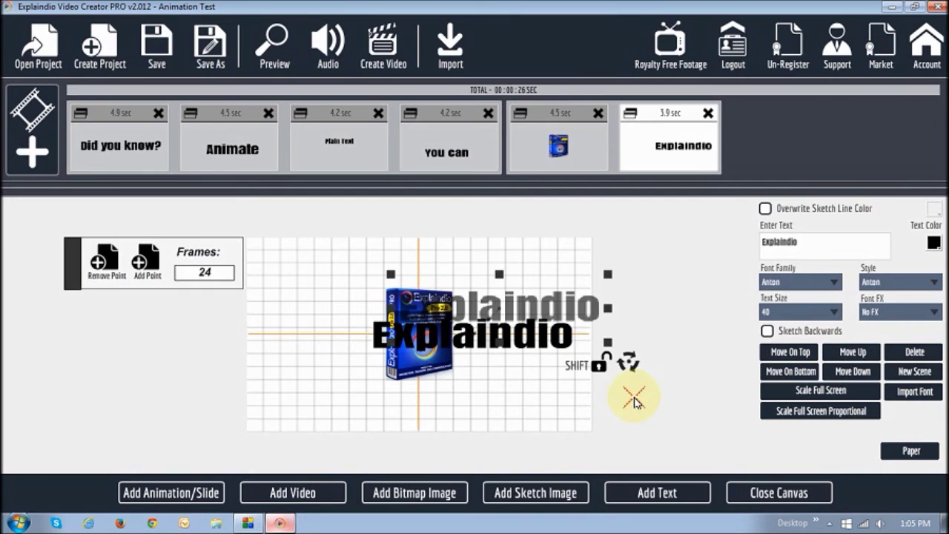
drag(566, 311, 535, 275)
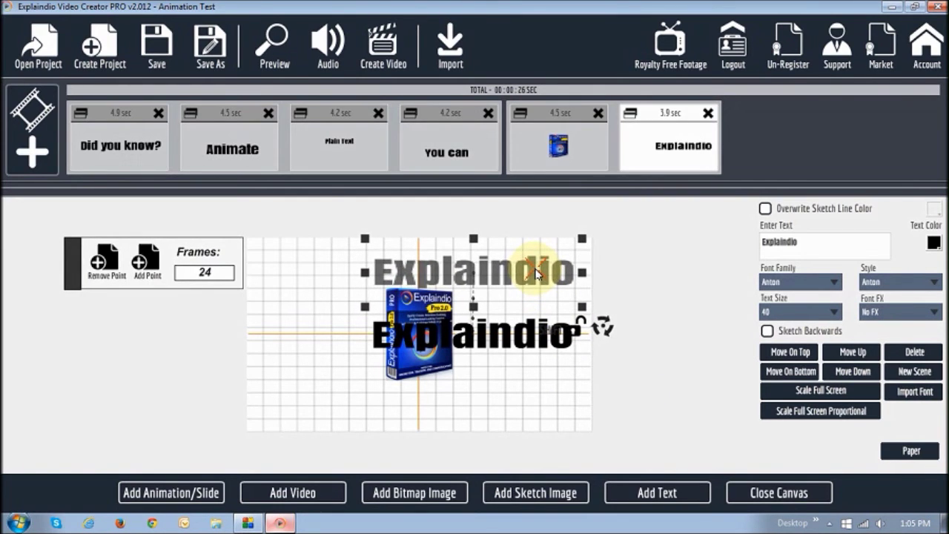
double_click(205, 272)
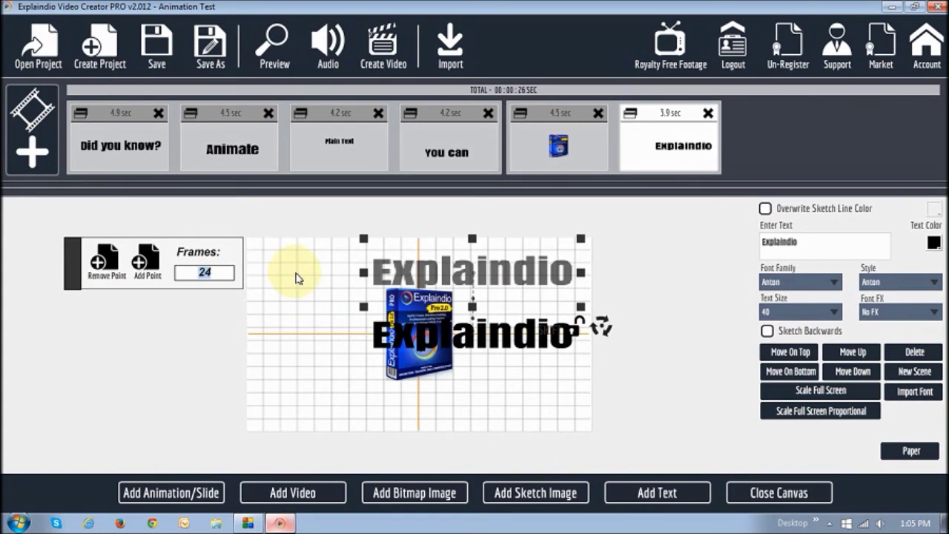
click(784, 495)
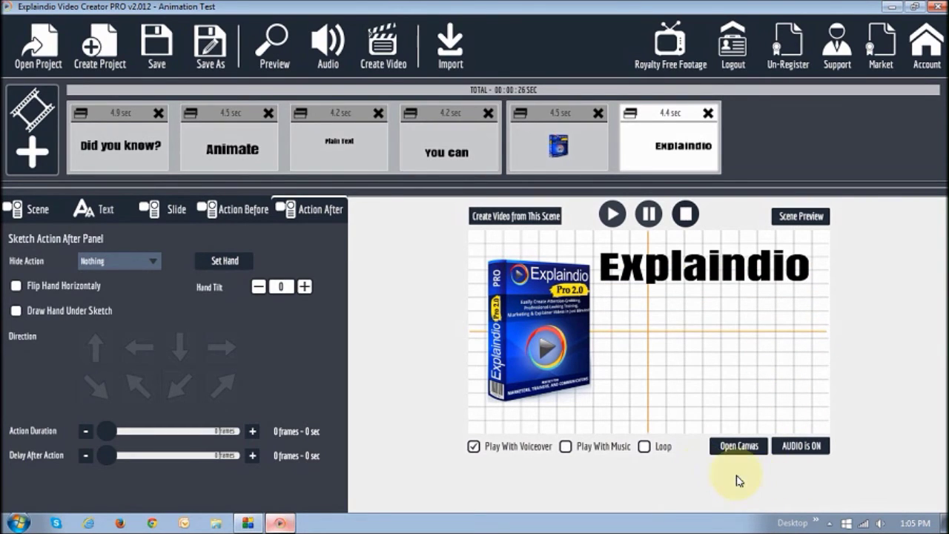
Step: Shrink the box image in scene 5 and nudge the Explaindio headline slightly right
click(739, 446)
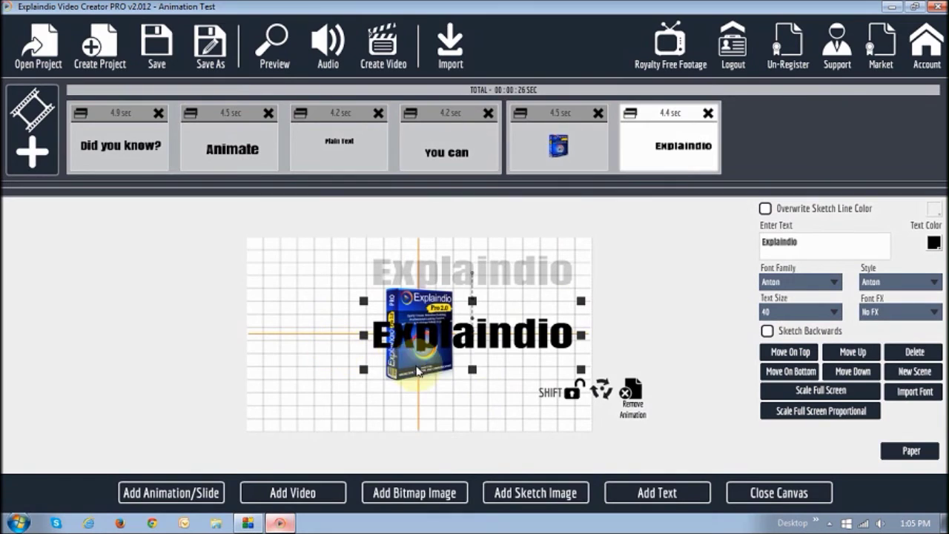
click(367, 293)
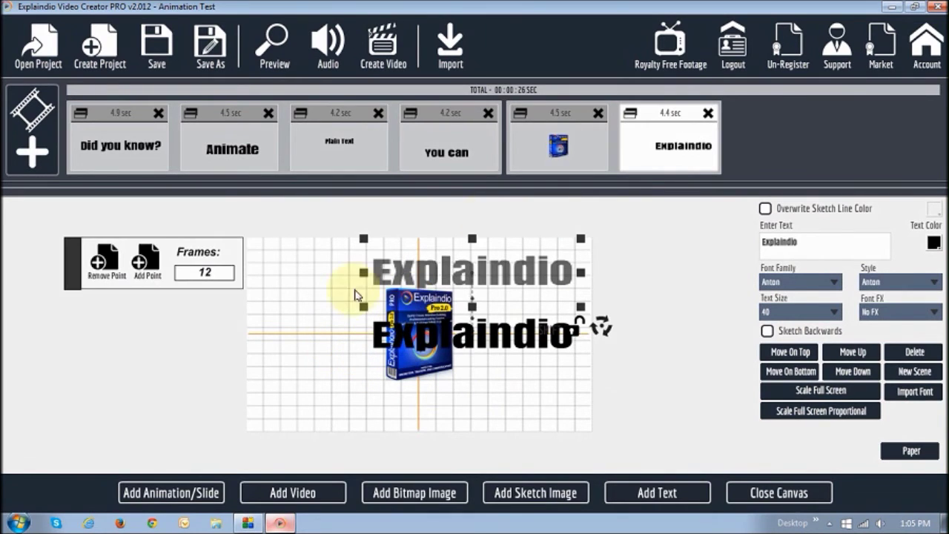
click(554, 149)
click(288, 309)
drag(261, 263, 303, 319)
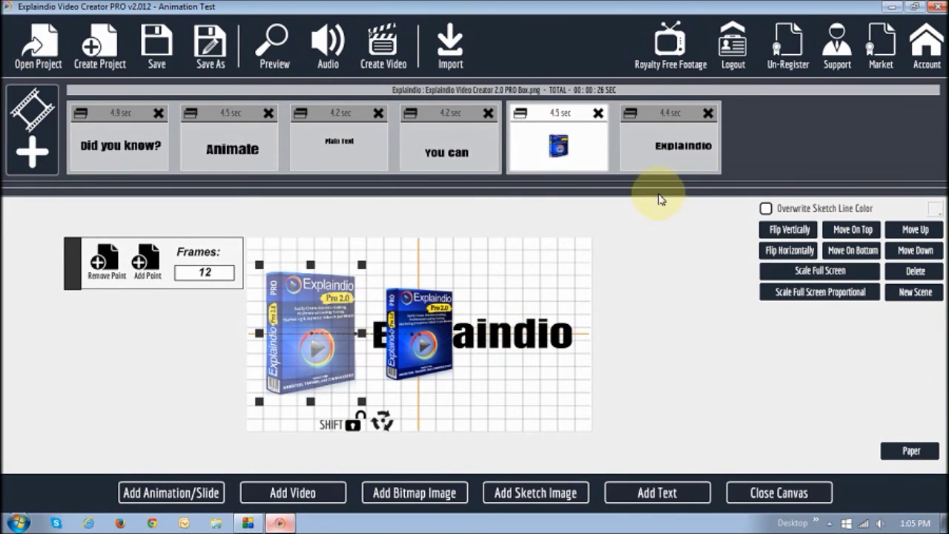
click(679, 148)
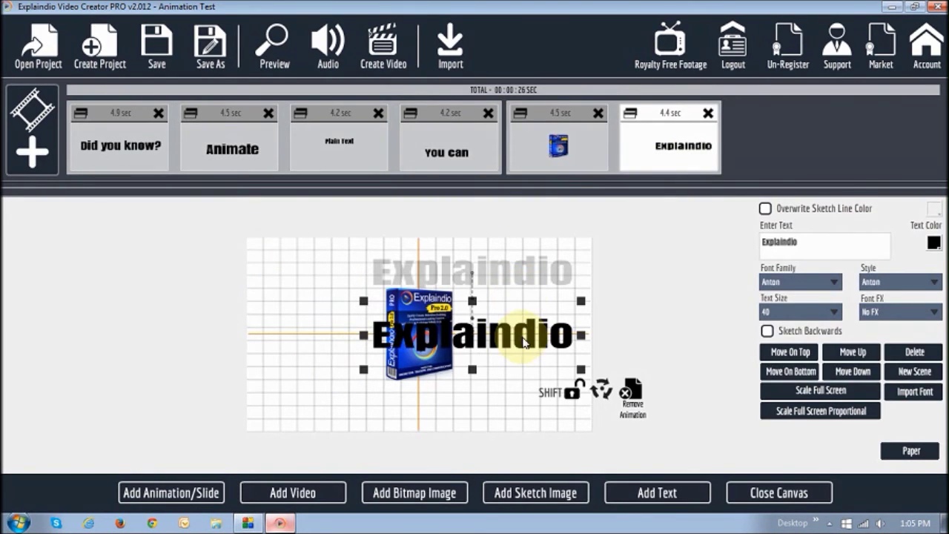
drag(523, 341, 545, 335)
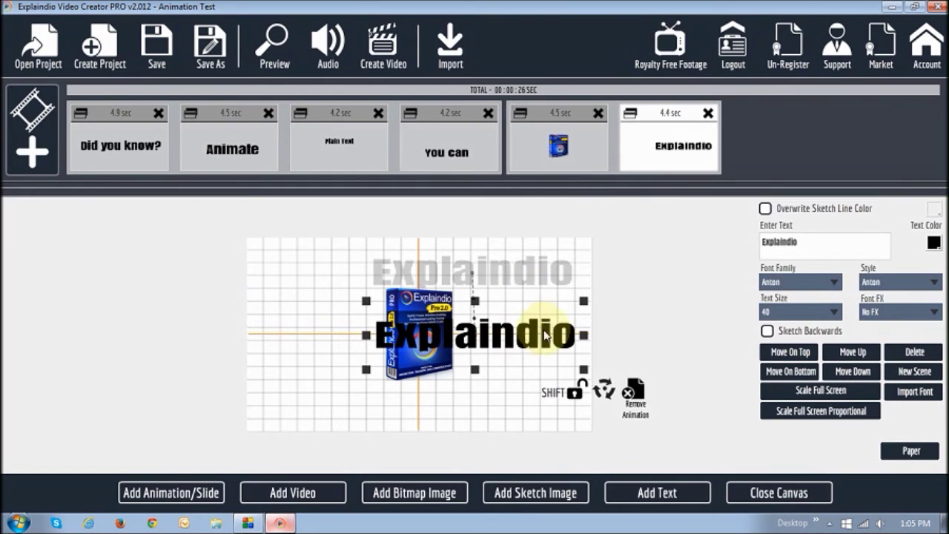
click(539, 278)
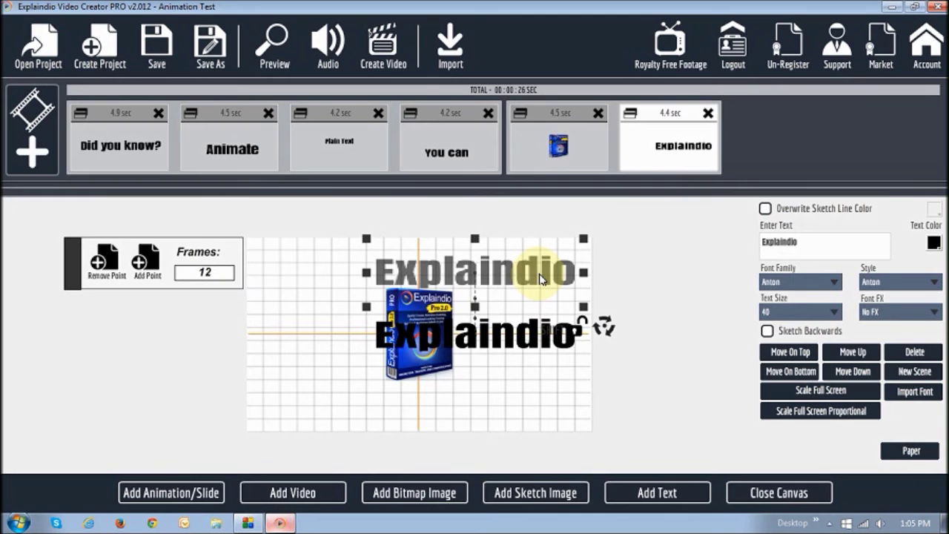
click(771, 496)
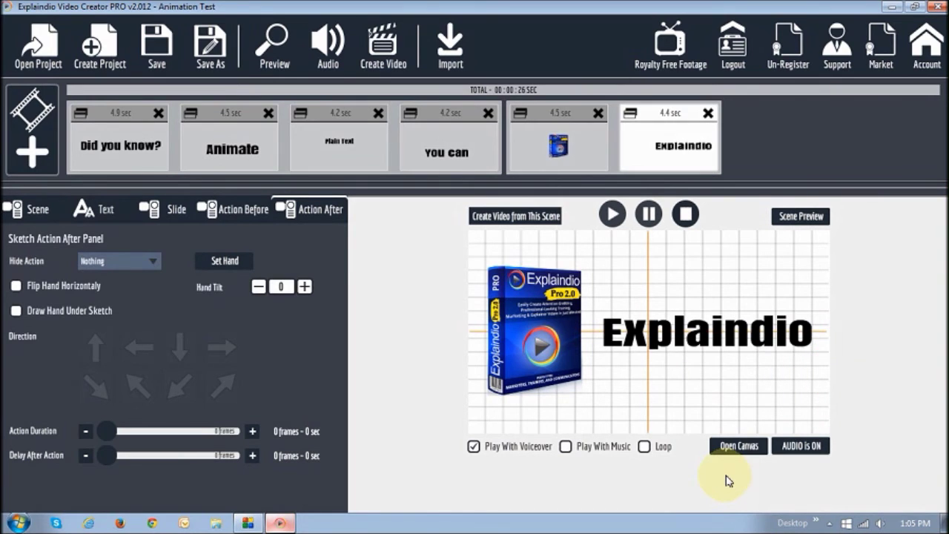
click(739, 446)
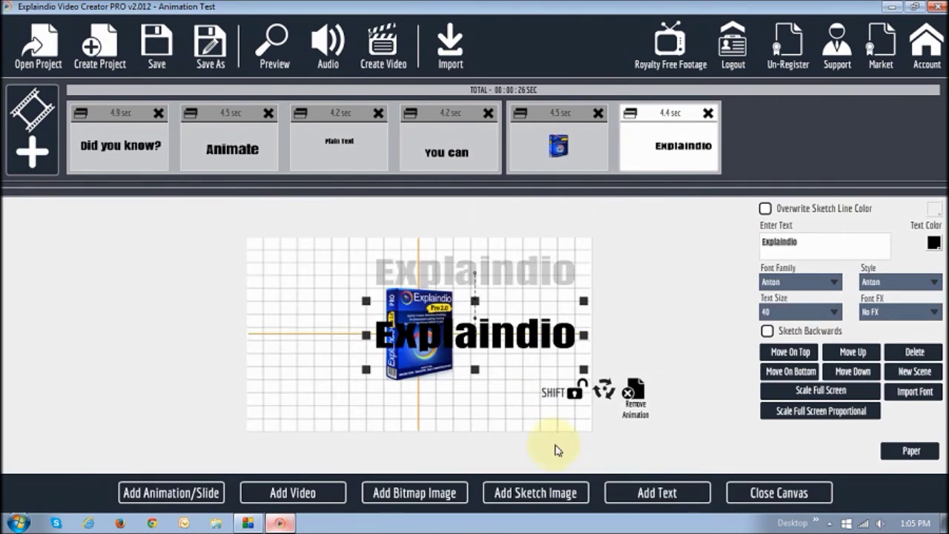
Step: Add a new text scene reading 'Video Creator' in the Anton font
click(657, 493)
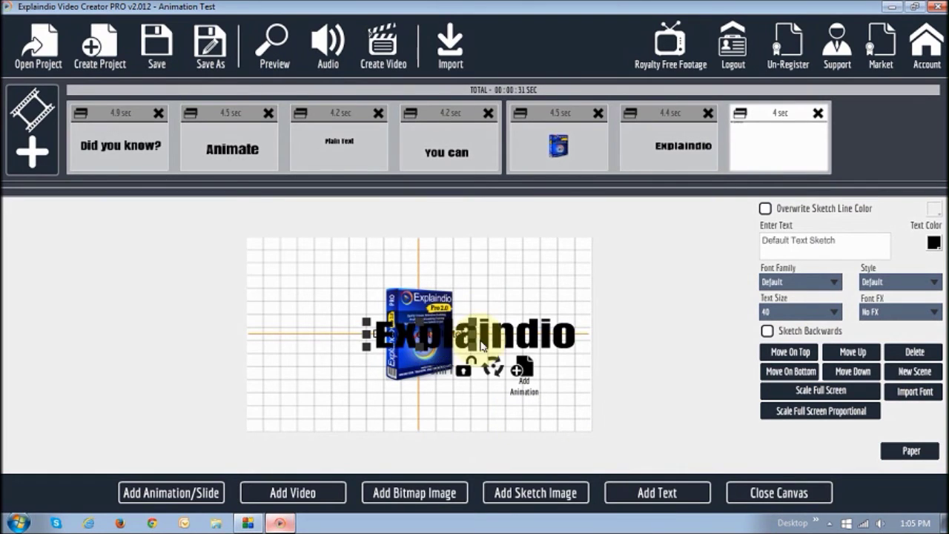
mouse_move(432, 339)
mouse_down()
mouse_move(483, 403)
mouse_move(509, 408)
mouse_up()
drag(762, 240, 836, 240)
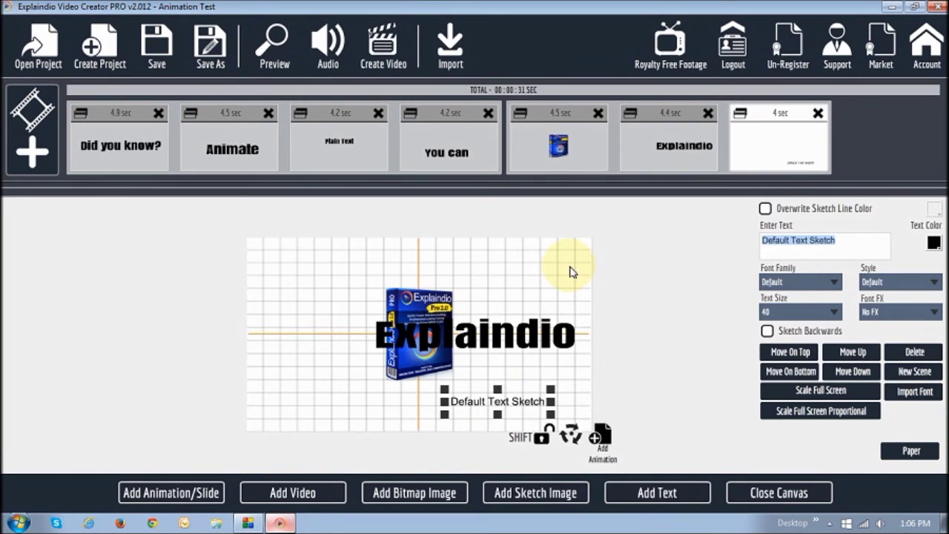
text(Video Creator)
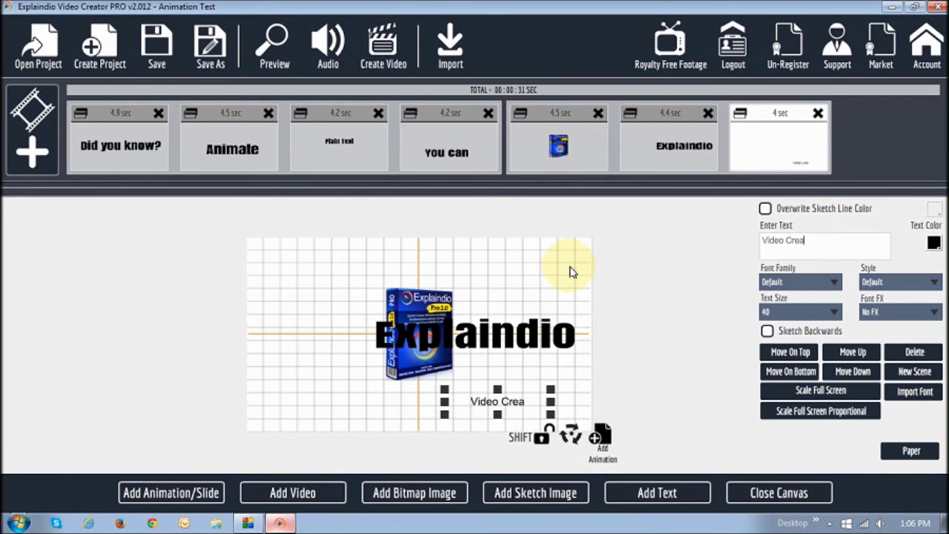
click(815, 283)
click(801, 401)
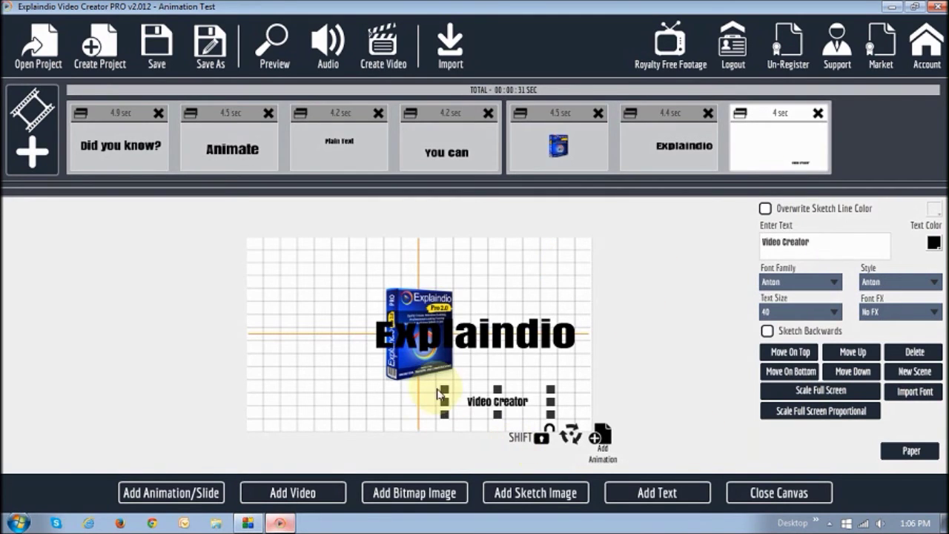
Step: Enlarge the Video Creator text and place it beneath the Explaindio headline, previewing twice
drag(444, 399, 345, 384)
mouse_move(436, 401)
mouse_down()
mouse_move(364, 366)
mouse_move(441, 388)
mouse_up()
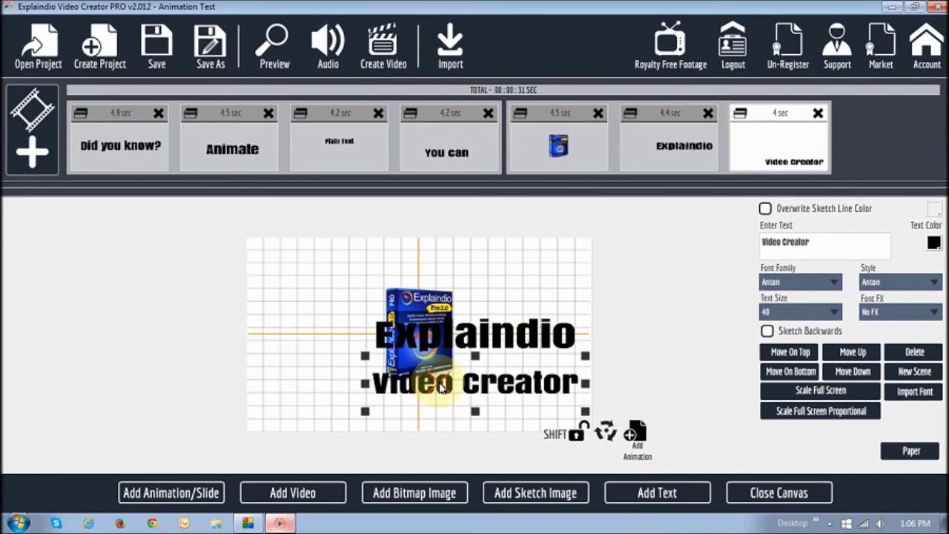
drag(364, 362, 367, 355)
drag(460, 386, 487, 353)
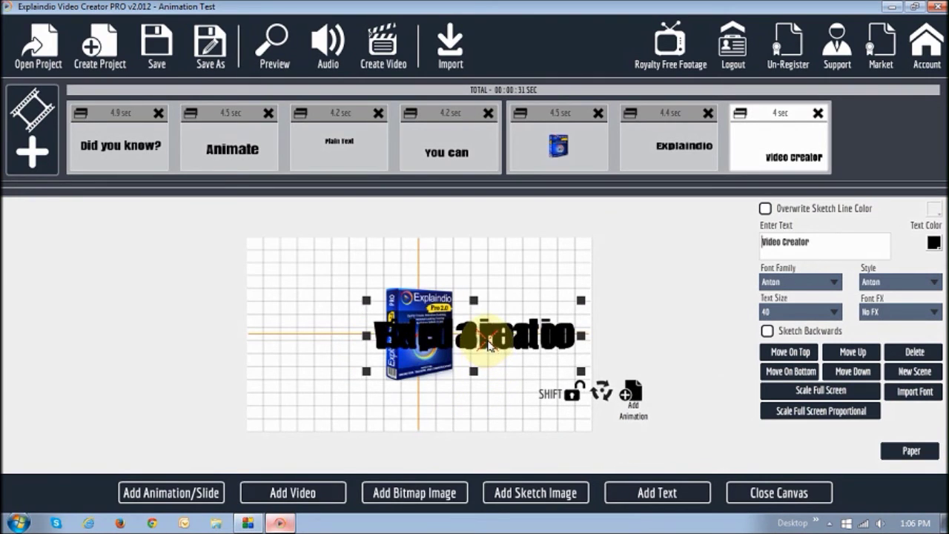
drag(488, 347, 490, 347)
click(769, 495)
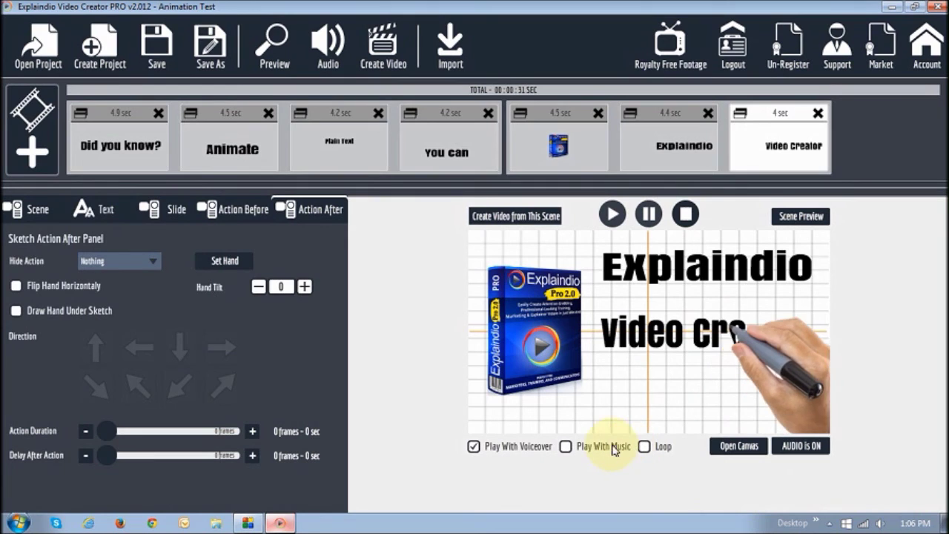
click(751, 444)
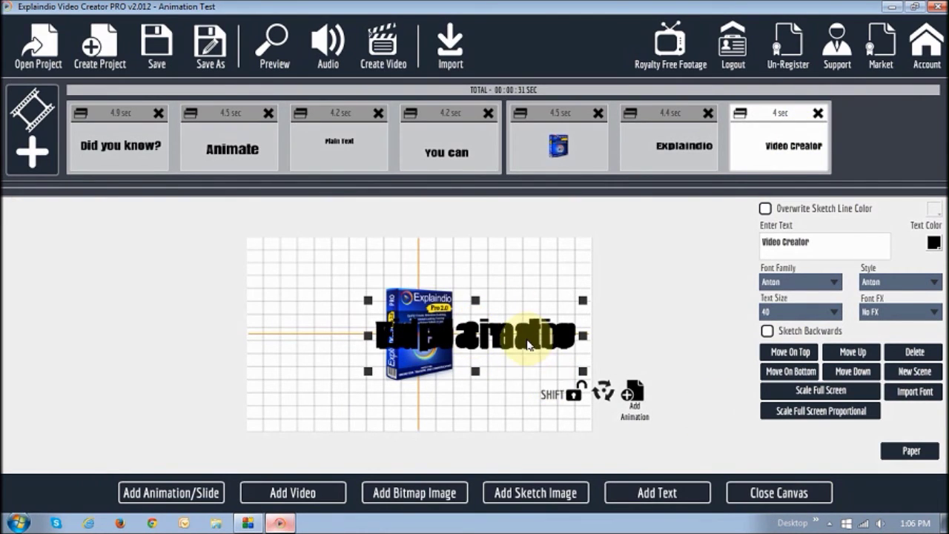
drag(528, 346, 529, 343)
click(791, 497)
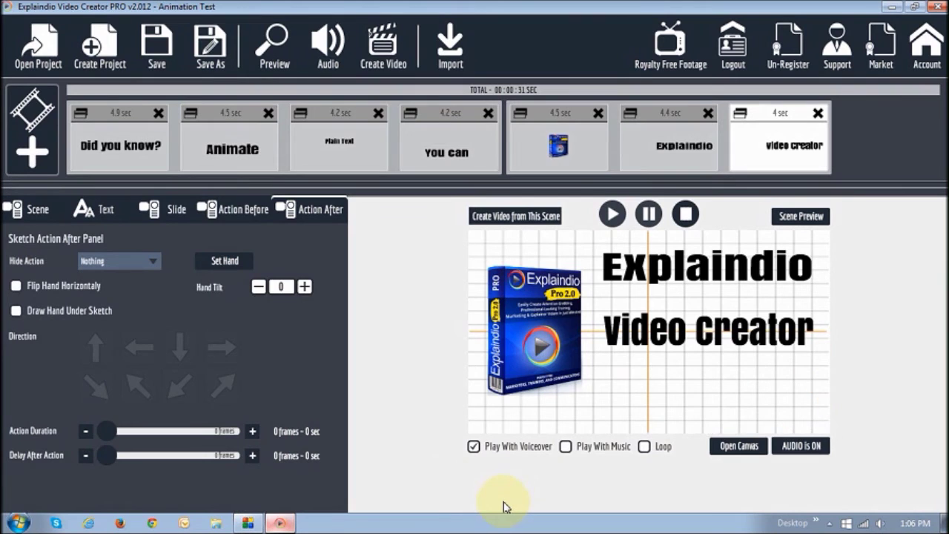
click(739, 446)
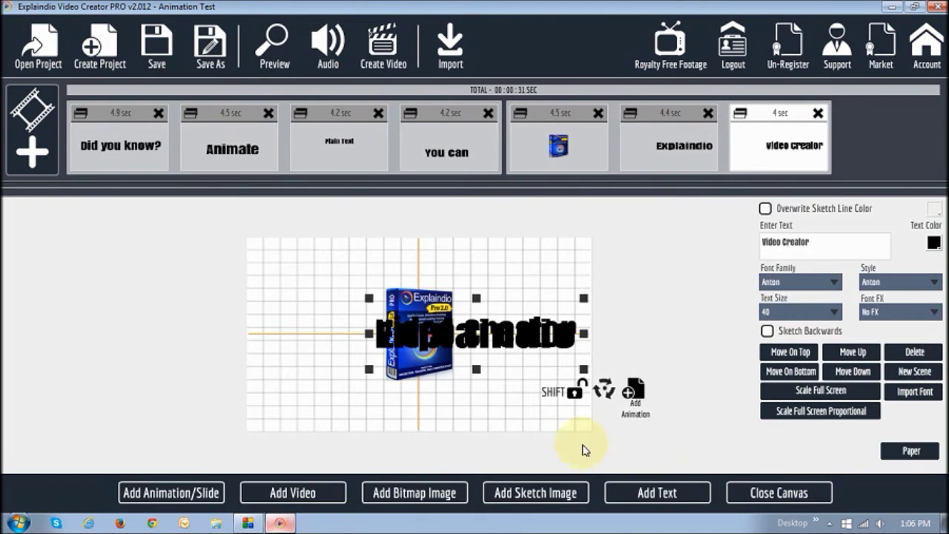
Step: Add a new text scene reading 'Loving it!' in the Architects Daughter font
click(670, 493)
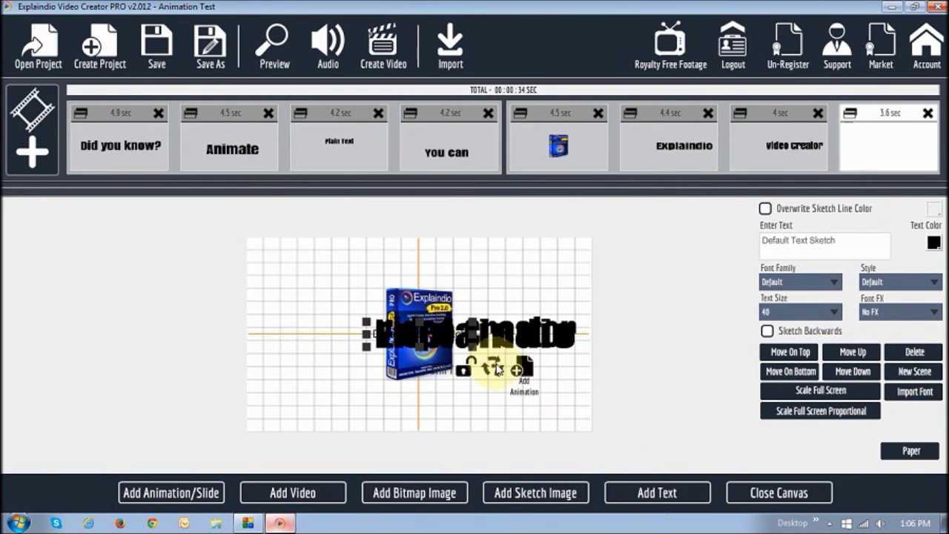
mouse_move(447, 340)
mouse_down()
mouse_move(459, 374)
mouse_move(520, 410)
mouse_up()
double_click(847, 240)
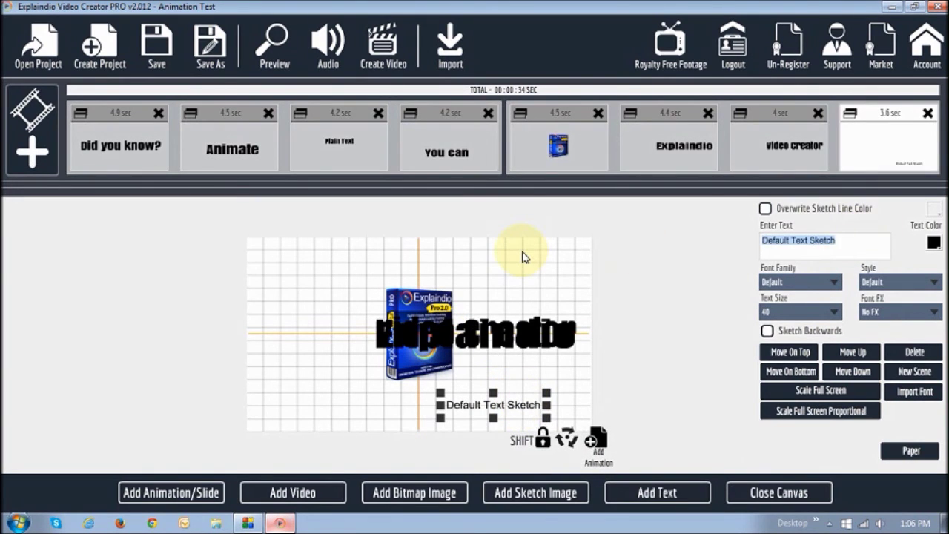
text(Loving it !)
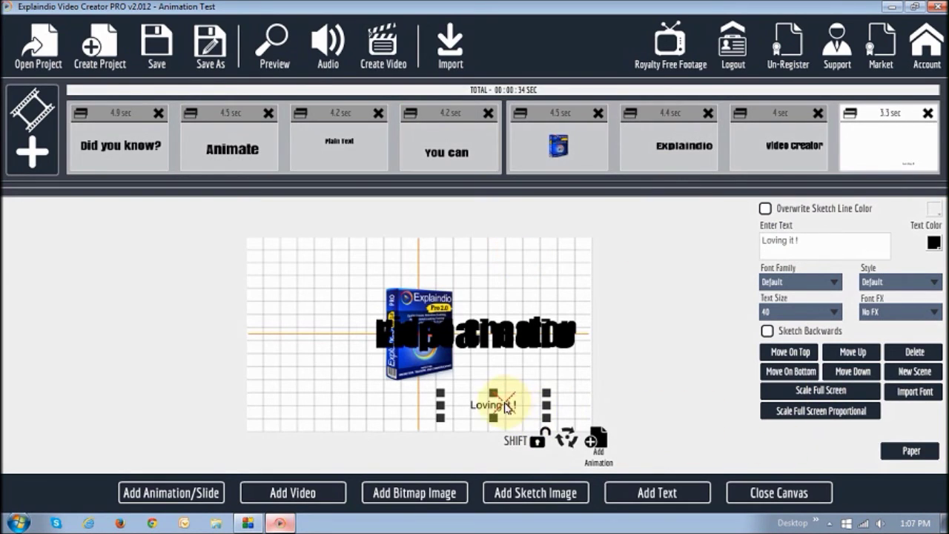
click(817, 282)
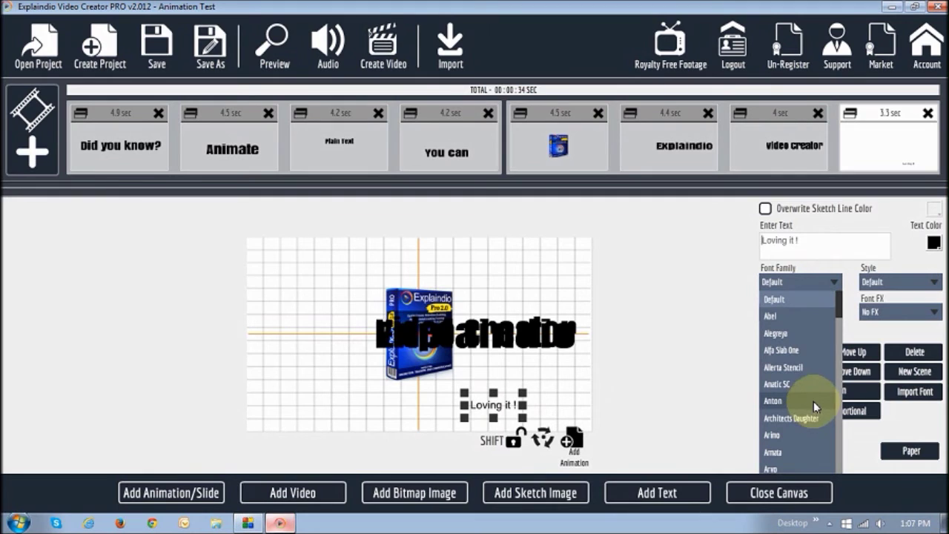
click(799, 418)
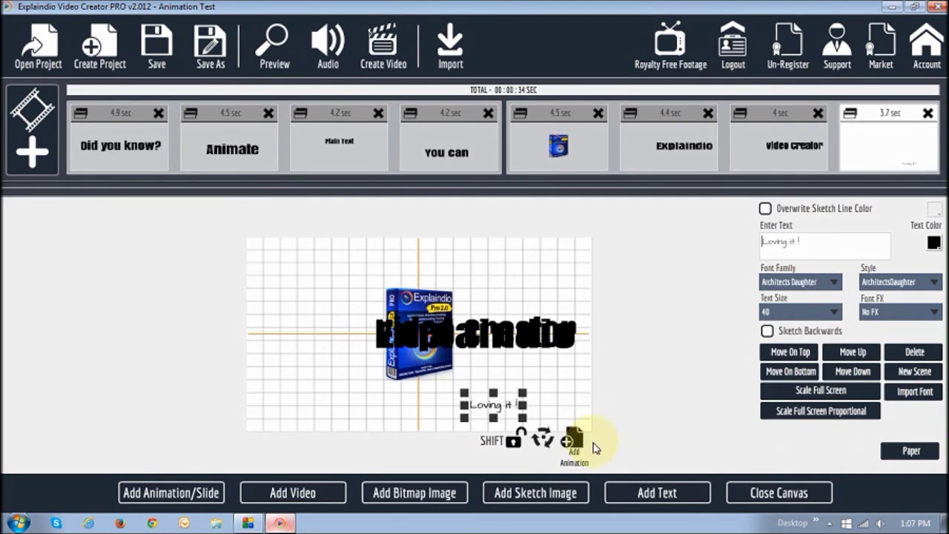
Step: Enlarge 'Loving it!' to size 40, place it below the headlines, and preview the scene
drag(464, 394, 399, 380)
drag(508, 424, 489, 415)
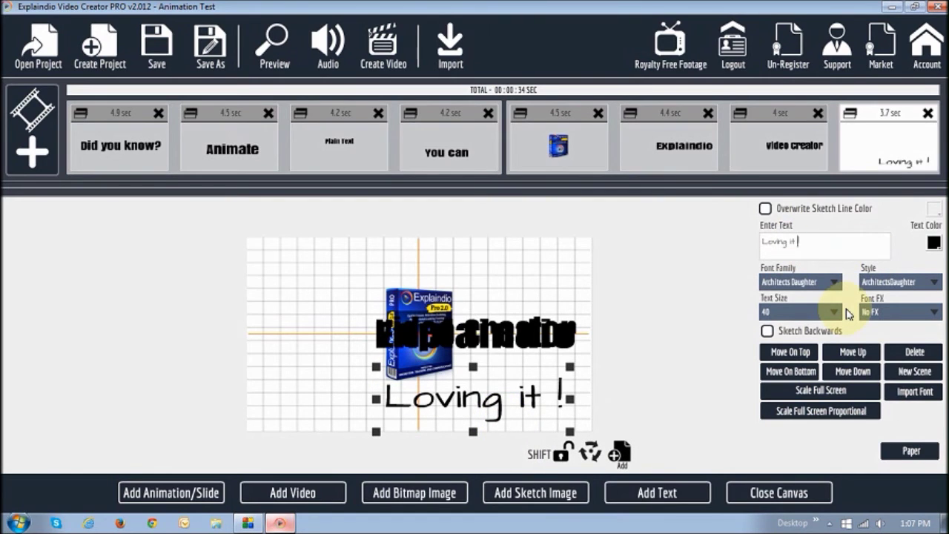
key(BackSpace)
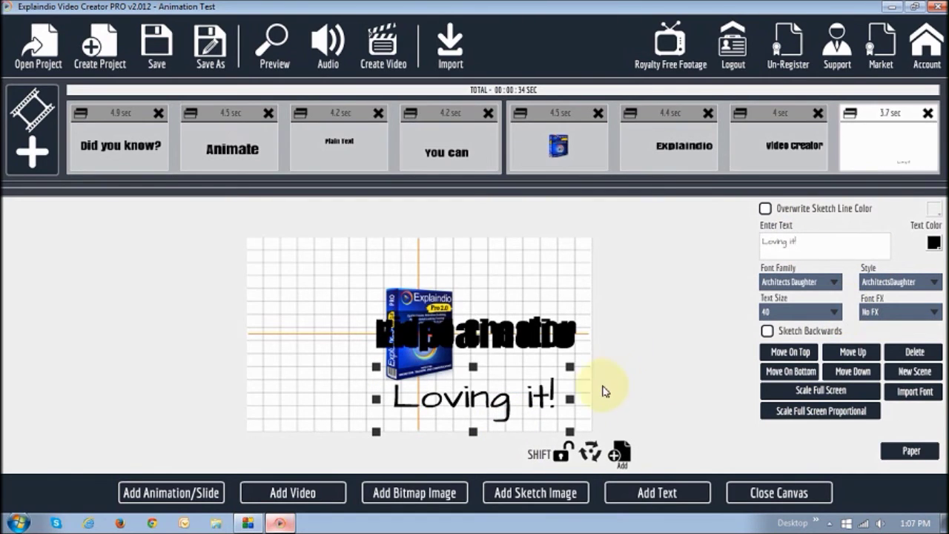
drag(539, 404, 535, 394)
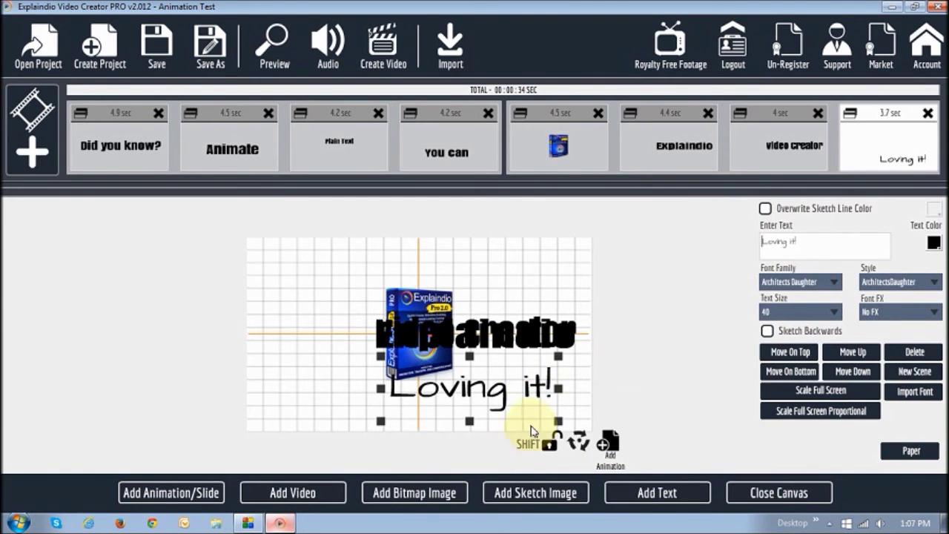
click(802, 494)
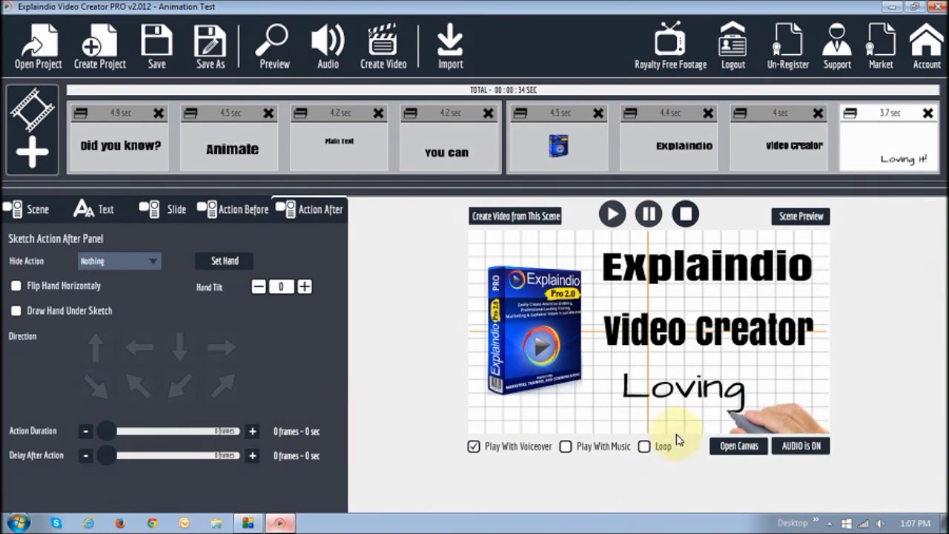
click(739, 446)
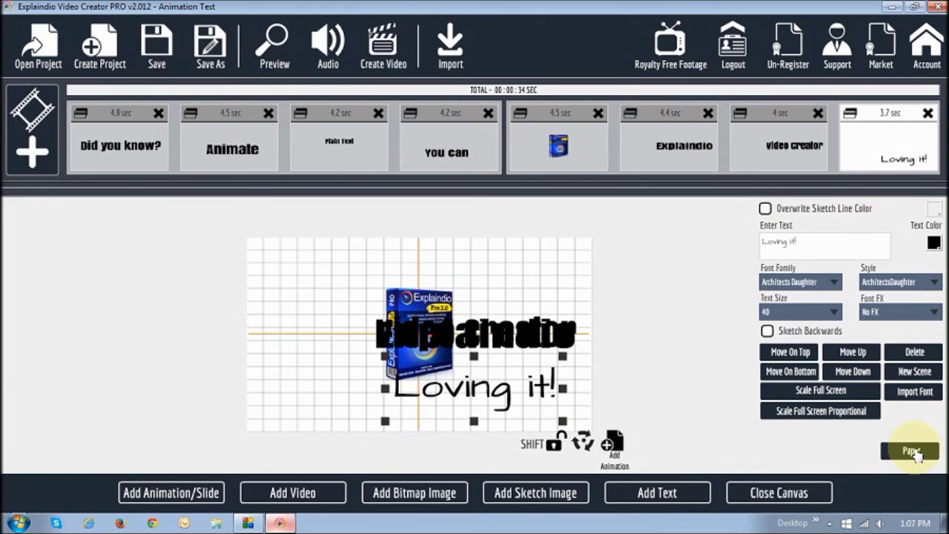
Step: Remove the grid paper texture, then flip through the Did you know? and Video creator scenes, ending on Plain Text
click(911, 451)
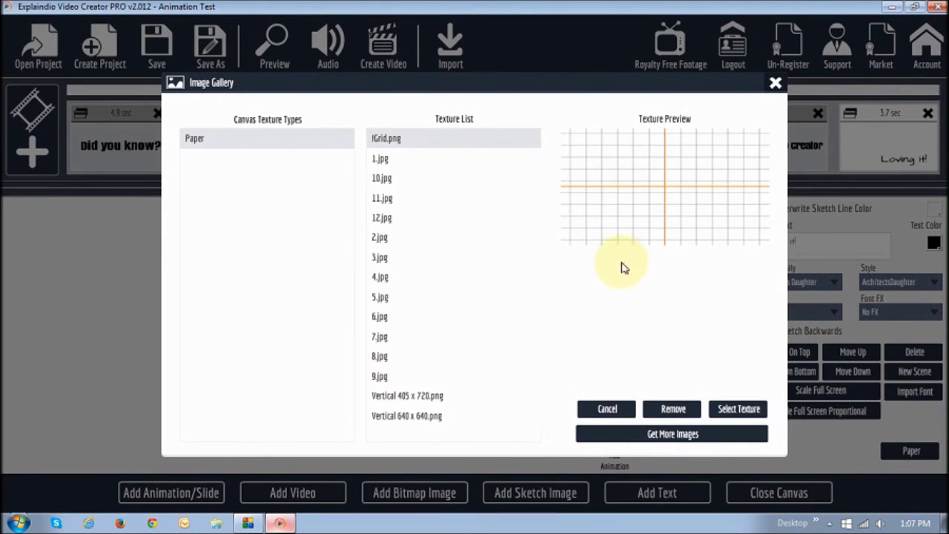
click(672, 409)
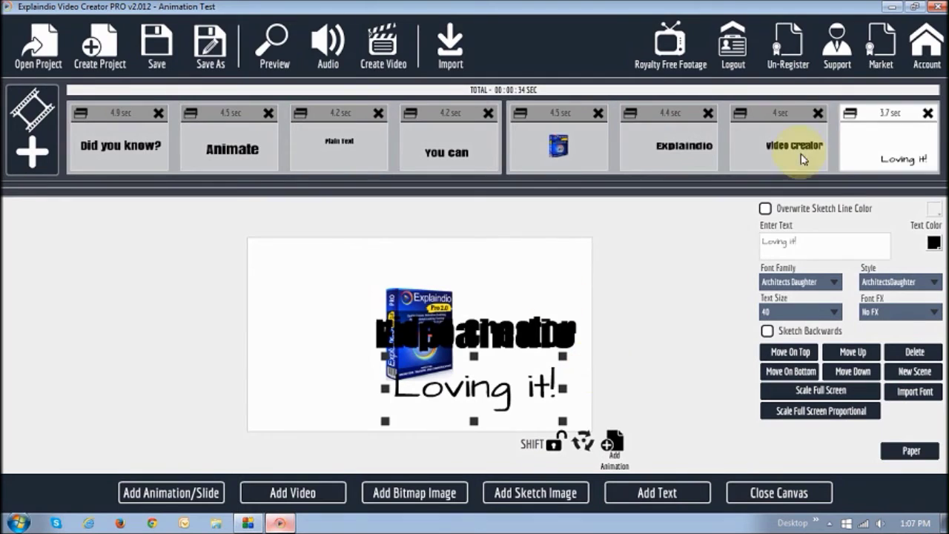
click(384, 151)
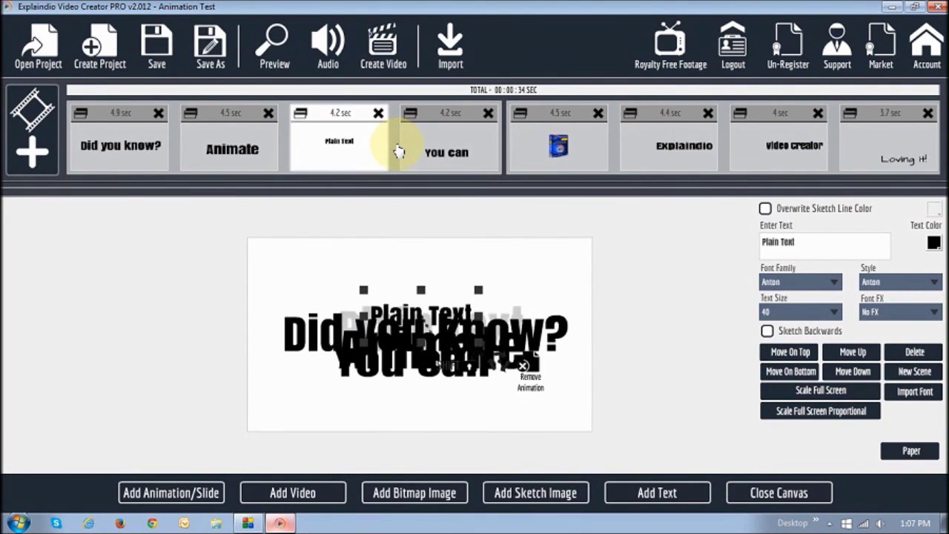
click(143, 158)
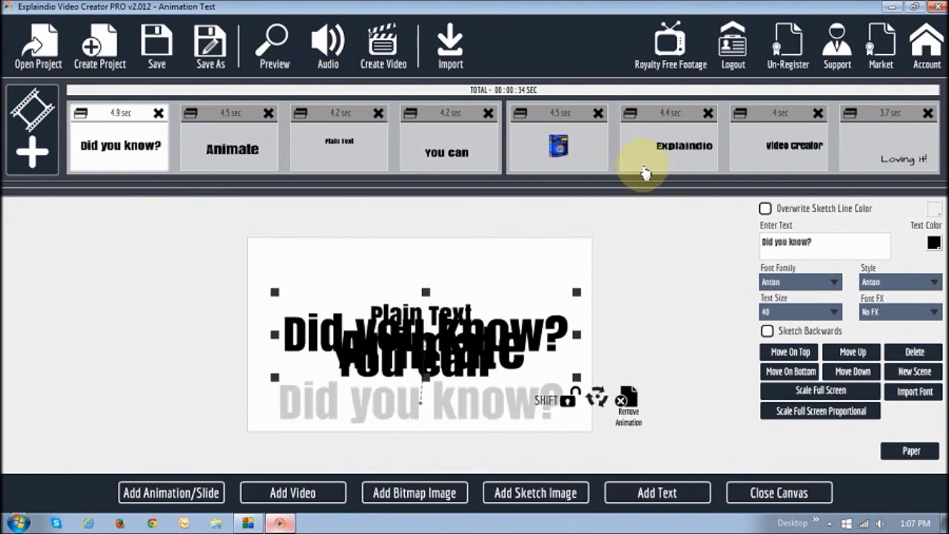
click(746, 164)
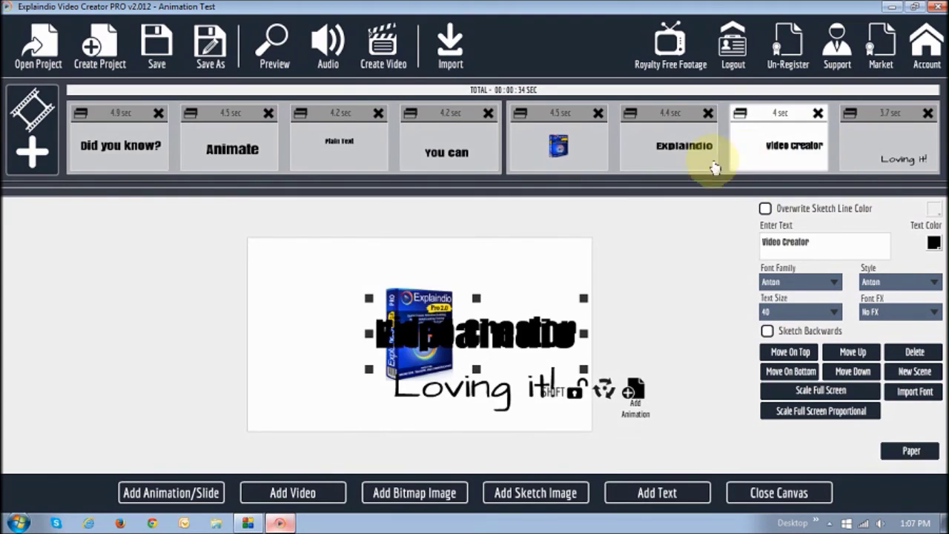
click(173, 144)
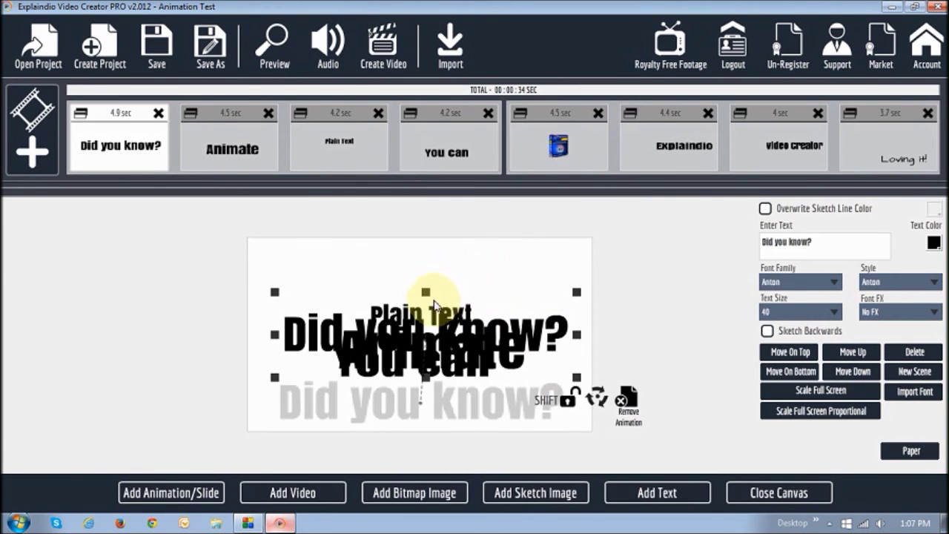
click(311, 161)
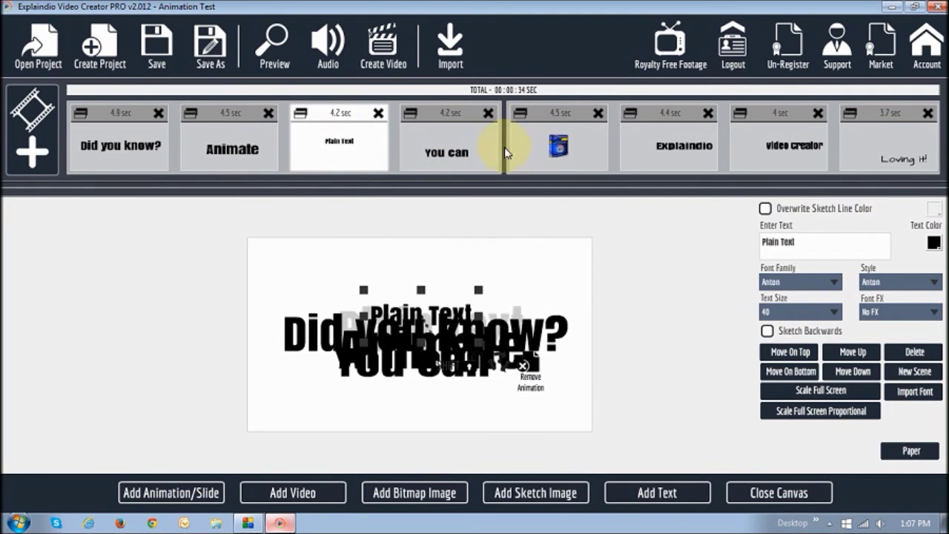
Step: Close the canvas and view the Plain Text scene's background settings, leaving the background video unset
click(776, 494)
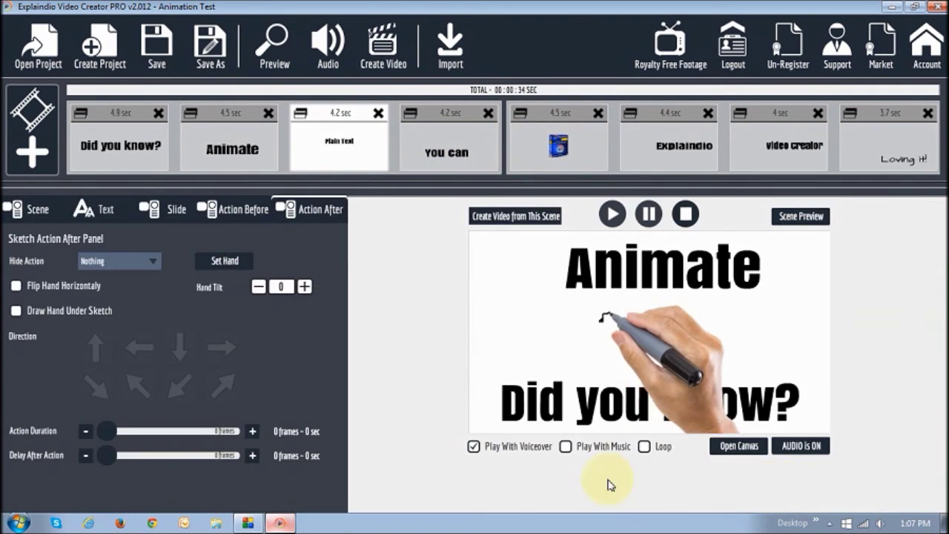
click(32, 212)
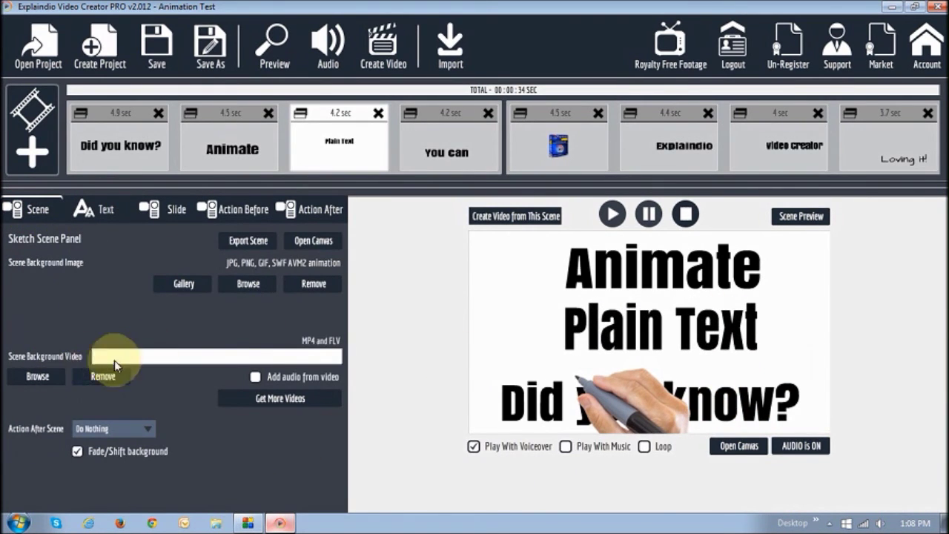
click(39, 377)
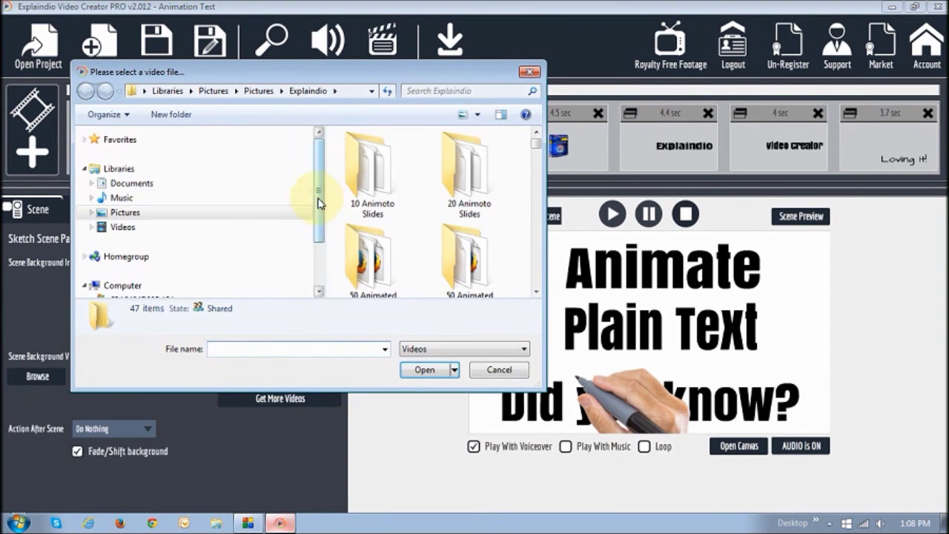
click(529, 73)
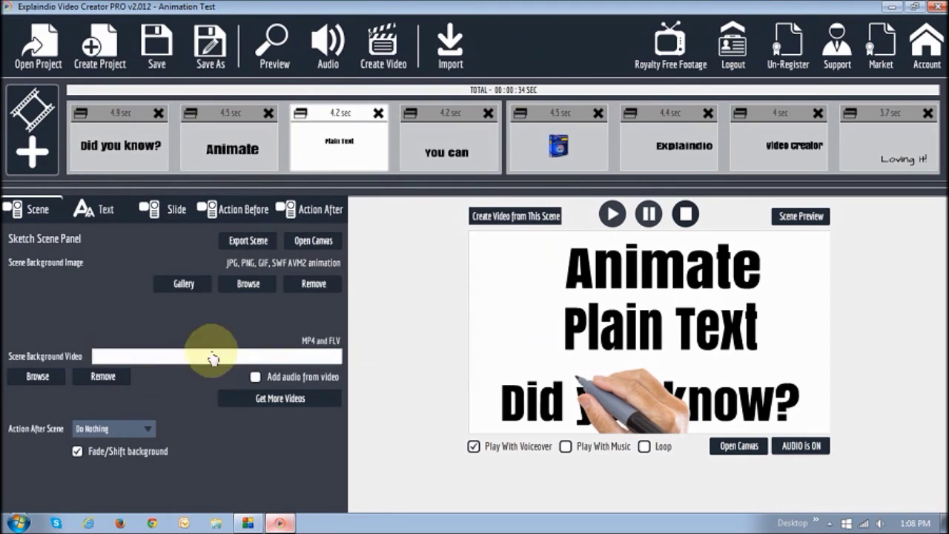
Step: Give the Plain Text scene the bokeh animated background from VMT2 Animated Backgrounds 2 - SWF
click(184, 285)
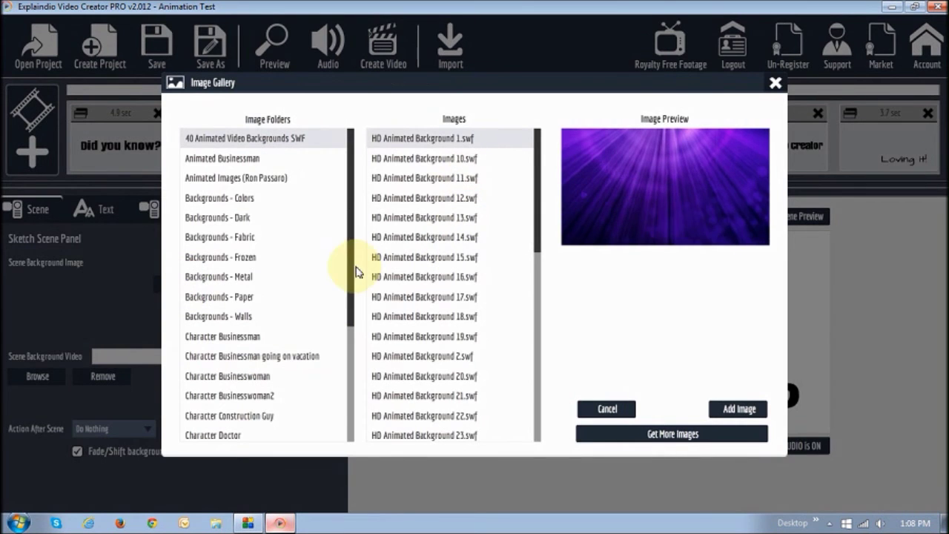
drag(347, 321, 353, 436)
click(291, 384)
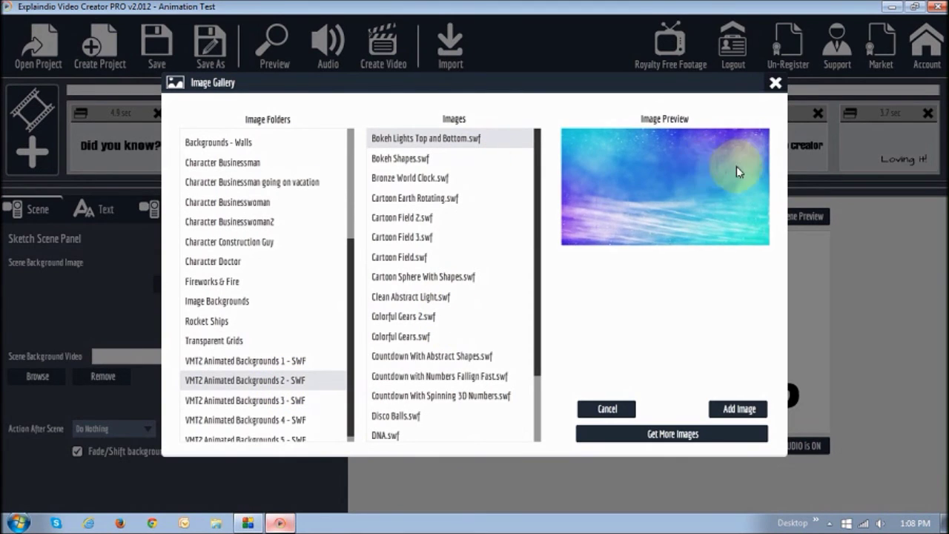
click(738, 409)
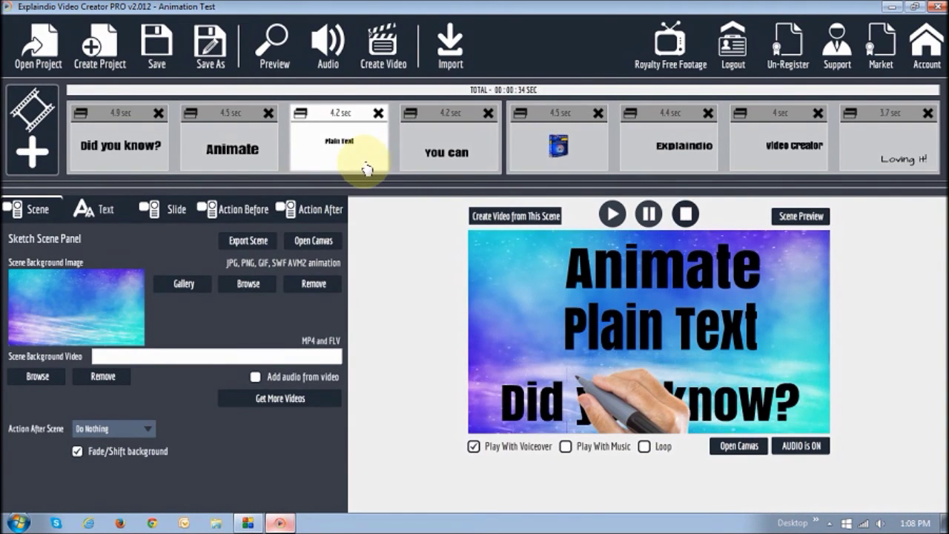
Step: Apply the same Bokeh Lights Top and Bottom.swf background to the Explaindio box scene
click(570, 147)
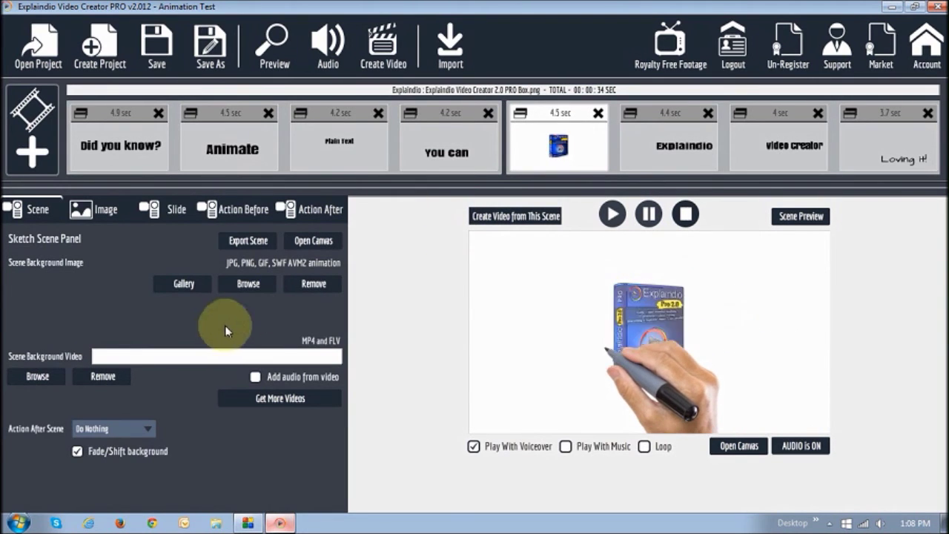
click(178, 286)
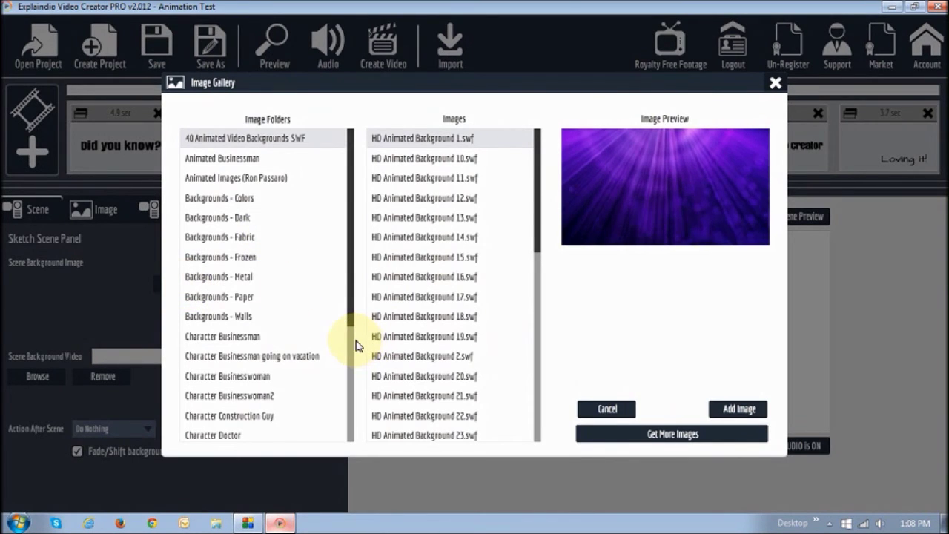
scroll(356, 344, down, 3)
click(265, 377)
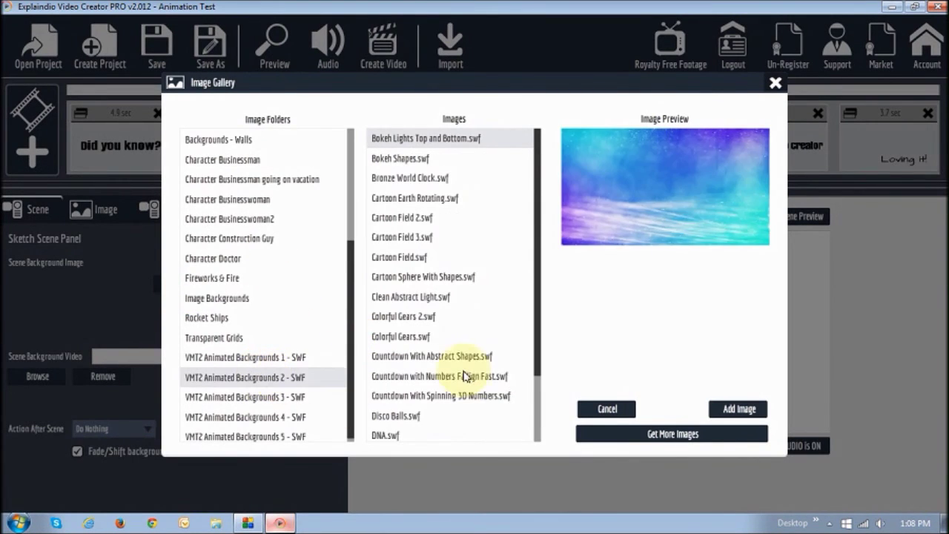
click(738, 414)
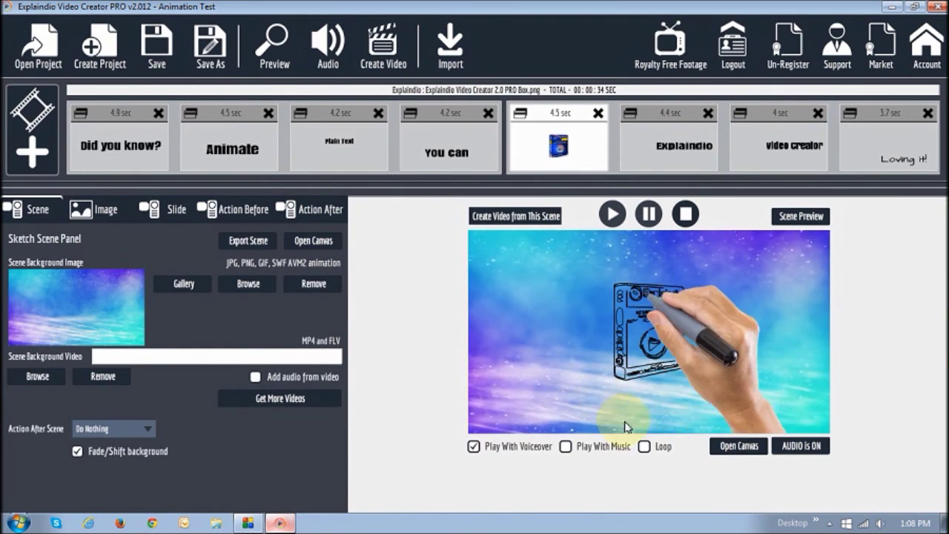
click(276, 47)
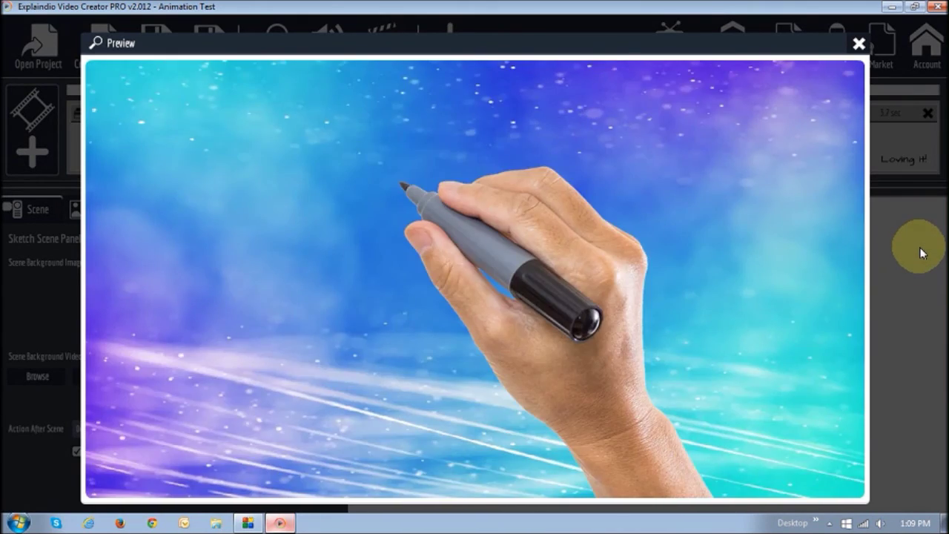
click(858, 43)
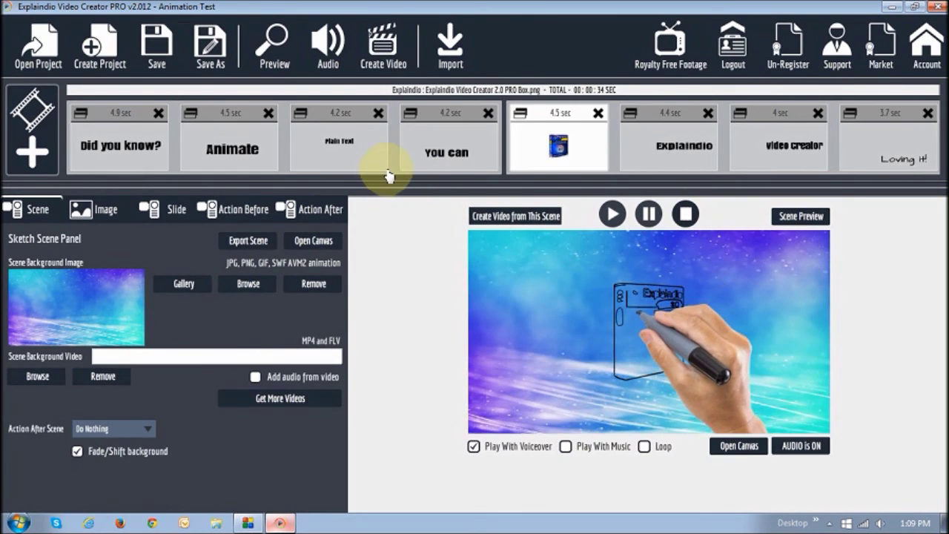
Step: Move the You can scene to second place after Did you know?, then preview the whole project
drag(443, 147, 186, 158)
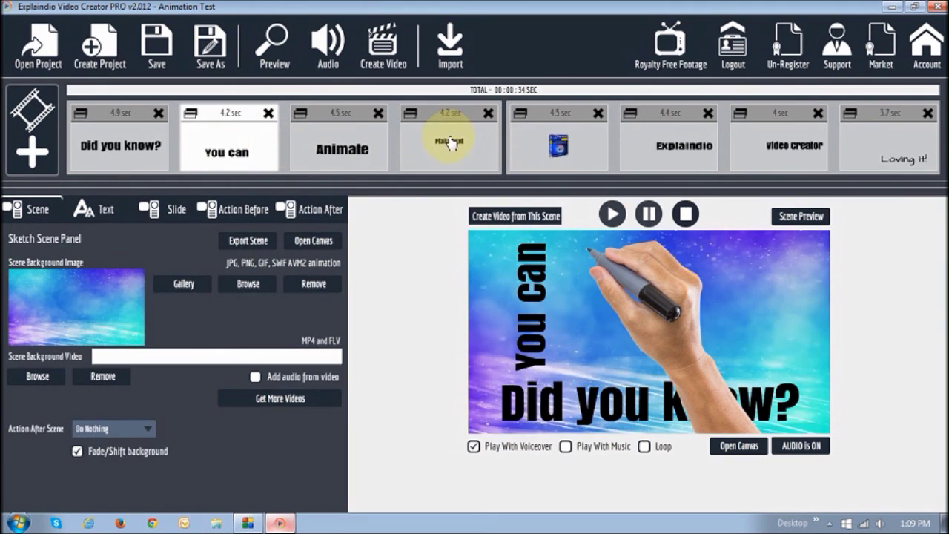
drag(223, 152, 463, 141)
click(342, 148)
drag(321, 151, 213, 151)
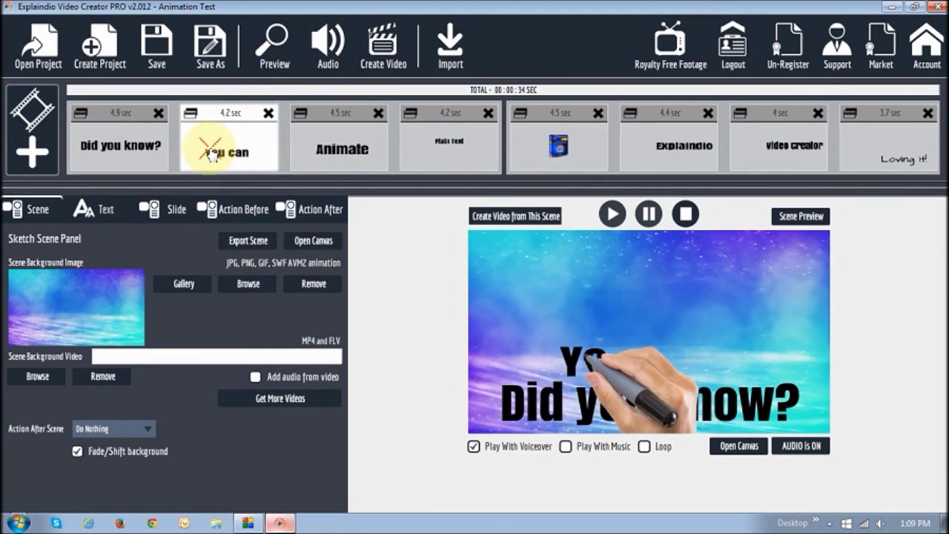
click(304, 59)
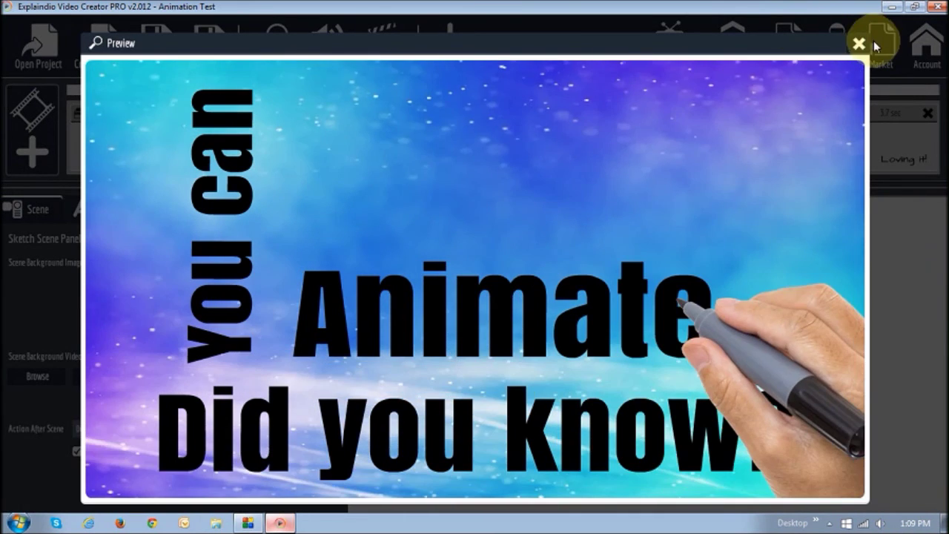
Step: Lengthen the after-action of the You can, Animate and Plain Text scenes by one frame each
click(859, 46)
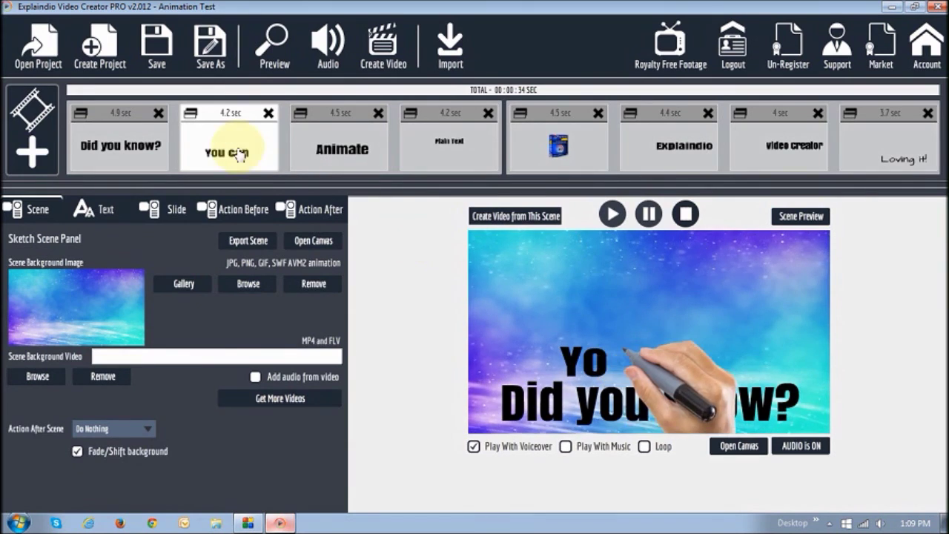
click(134, 137)
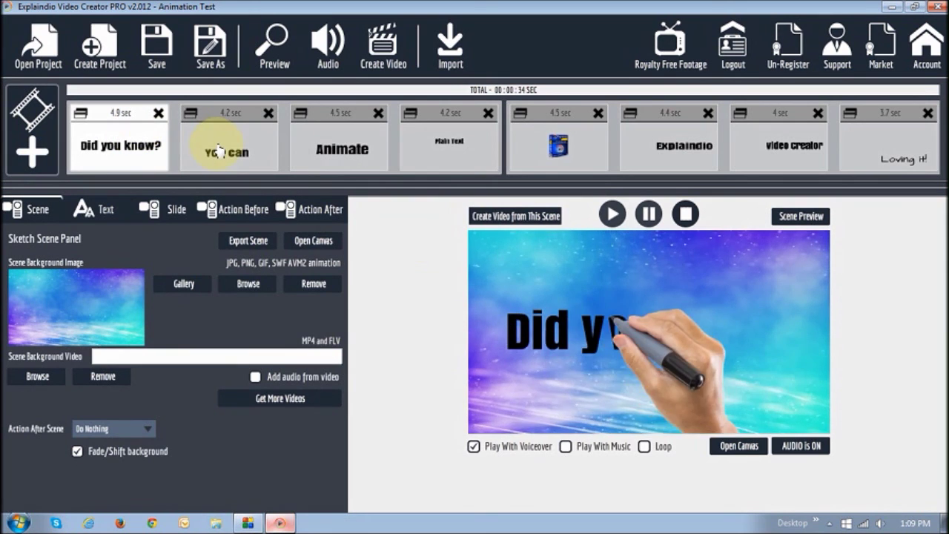
click(305, 209)
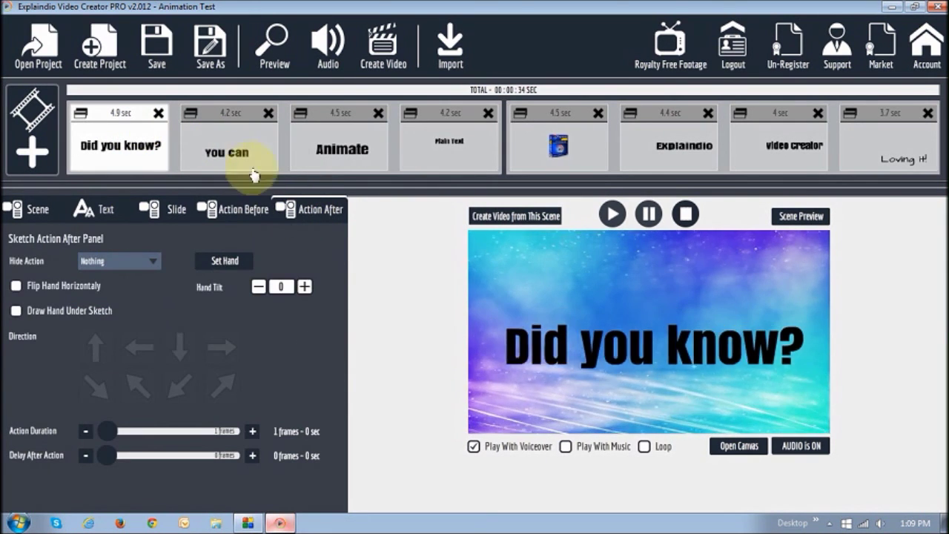
click(230, 152)
click(253, 430)
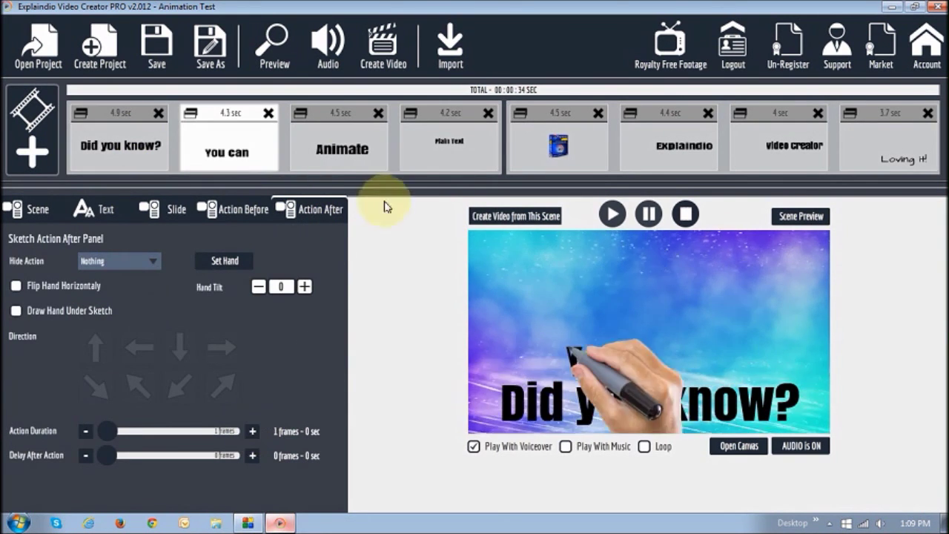
click(351, 168)
click(253, 430)
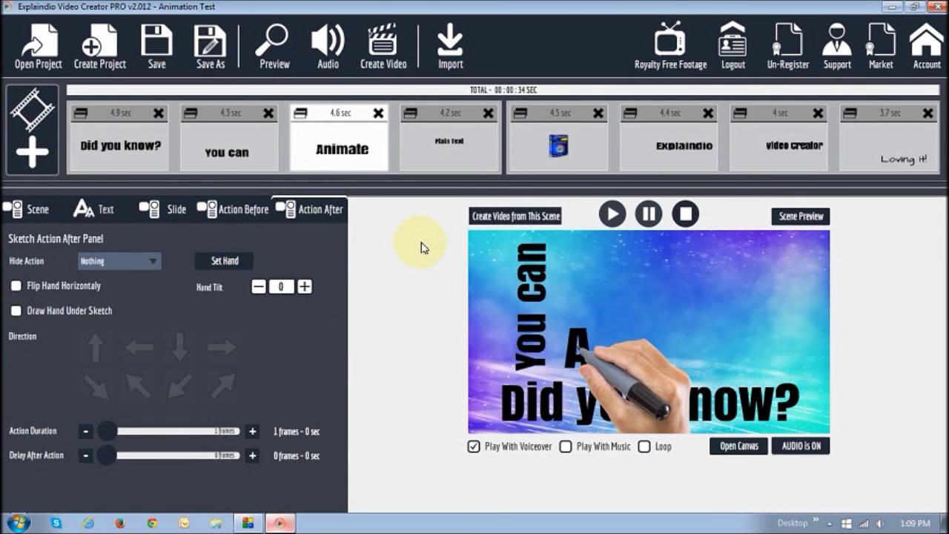
click(442, 161)
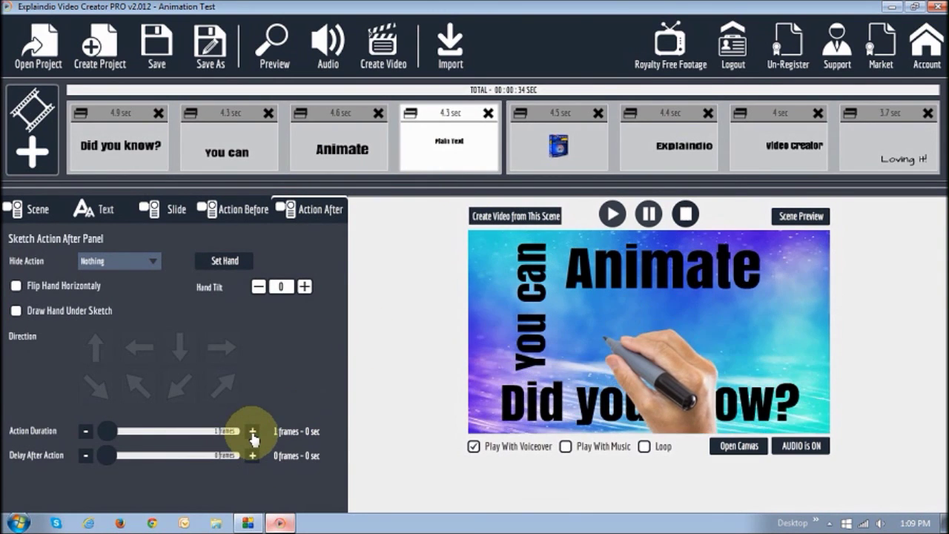
click(665, 153)
Step: Give the Loving it! scene a one-frame after-action and preview the 35-second project
click(253, 433)
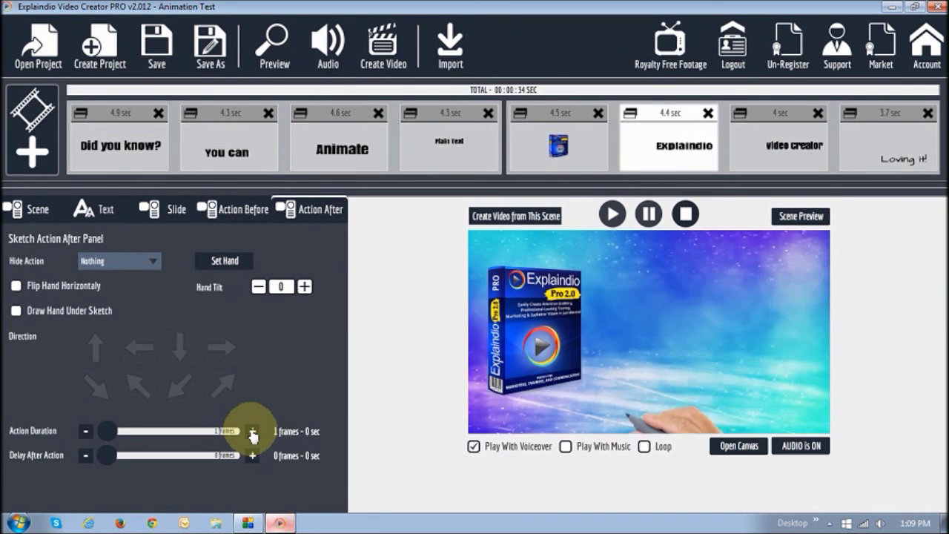
click(252, 430)
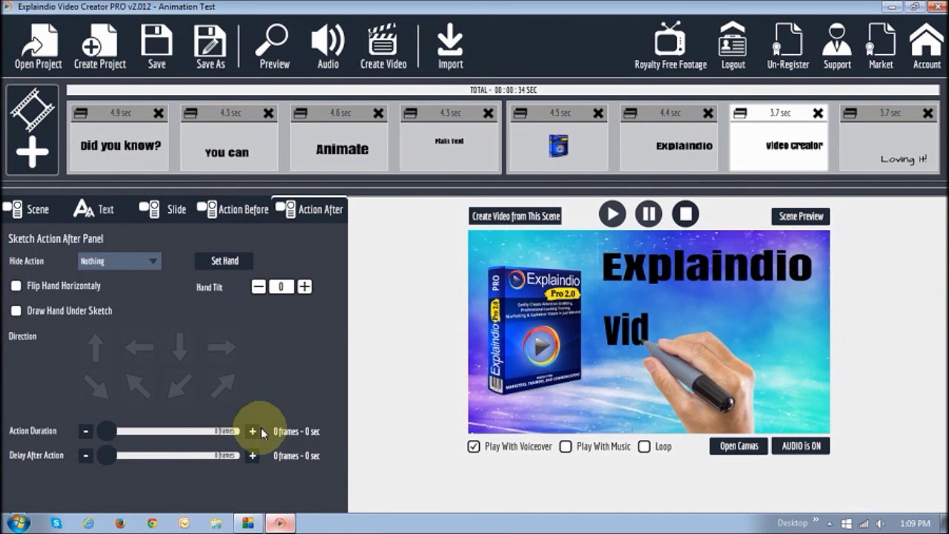
click(848, 163)
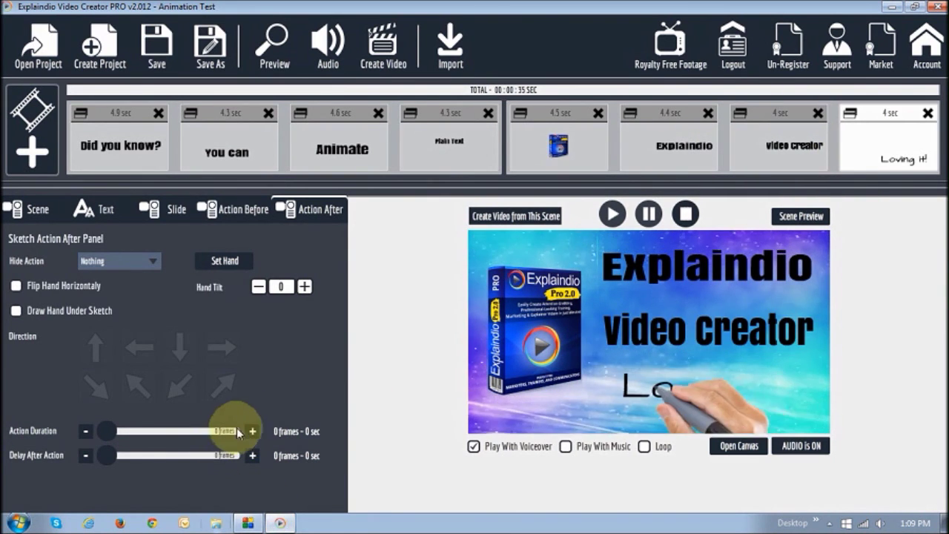
click(252, 430)
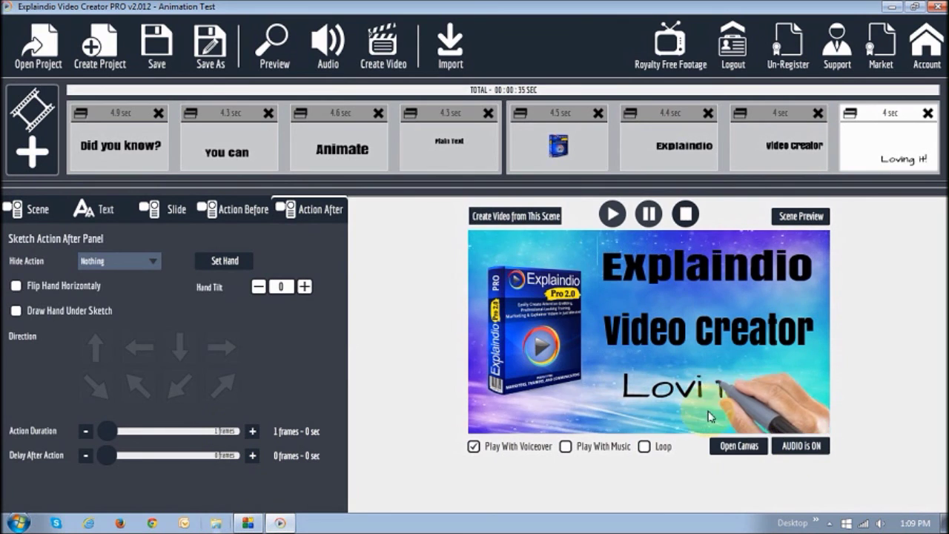
click(273, 44)
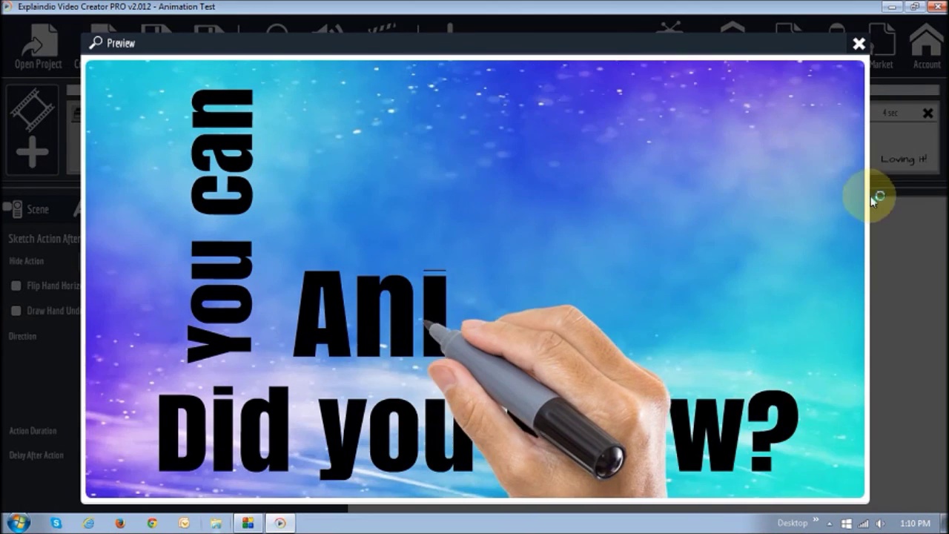
click(859, 45)
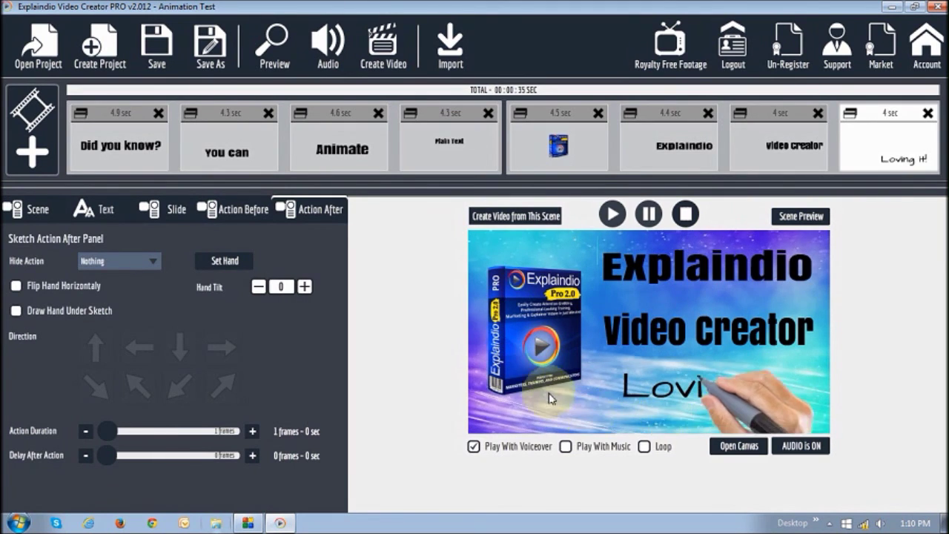
click(331, 54)
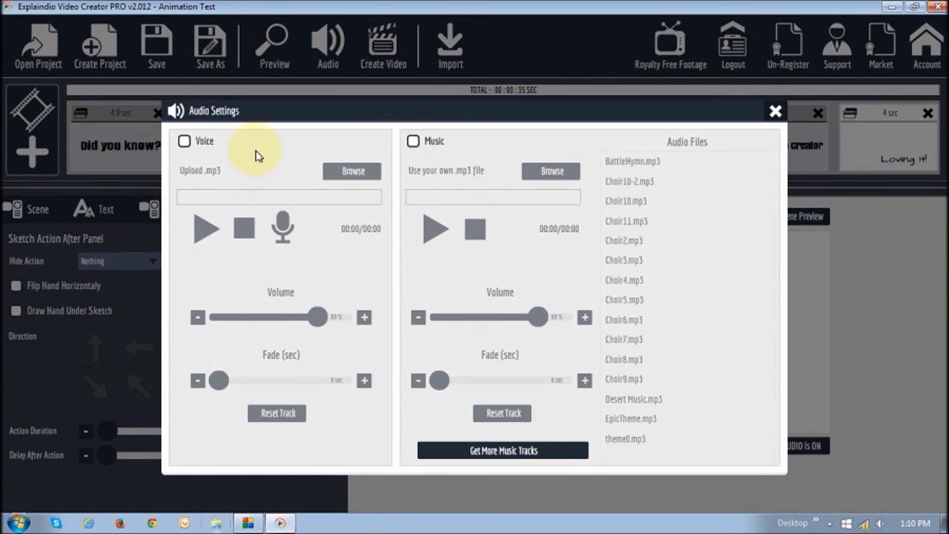
click(413, 141)
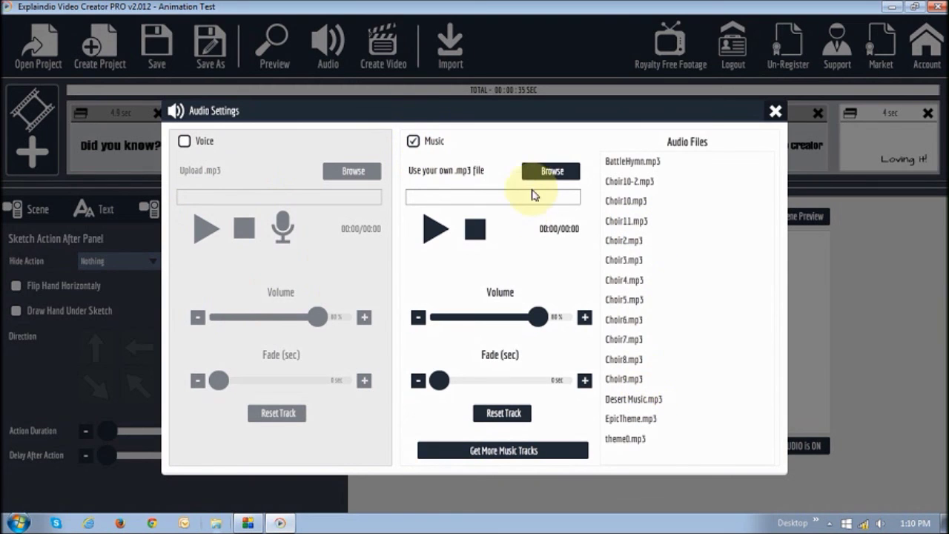
click(551, 171)
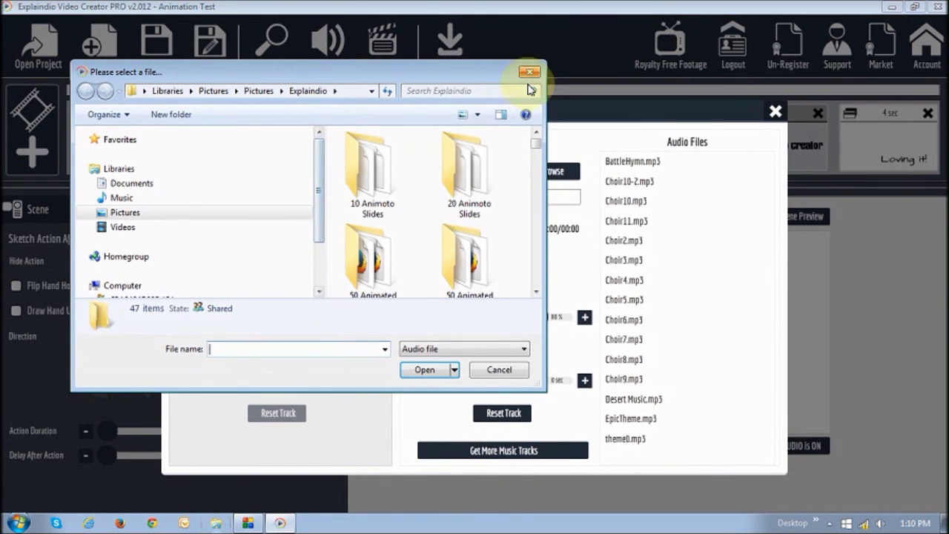
click(529, 74)
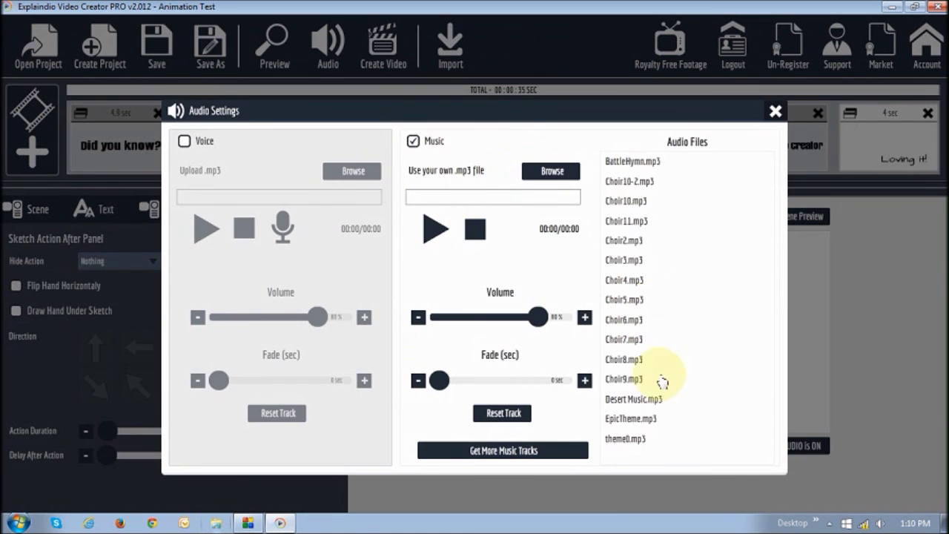
click(413, 141)
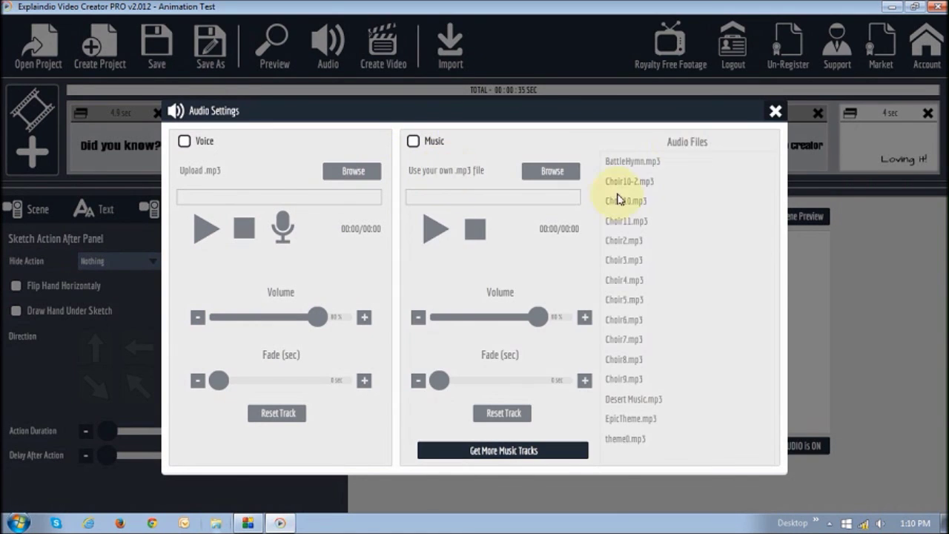
click(774, 113)
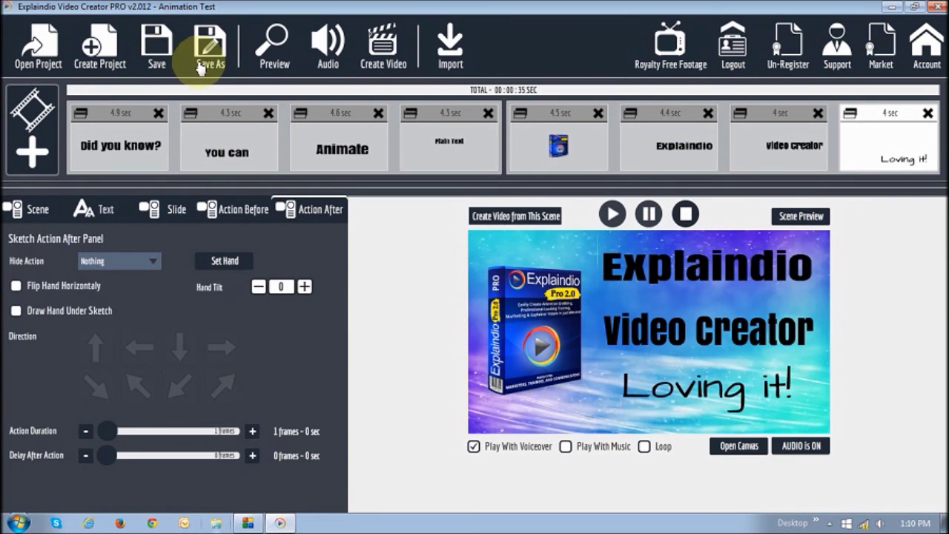
Step: Save the Animation Test project, answering YES to 'Save Active Project?'
click(154, 43)
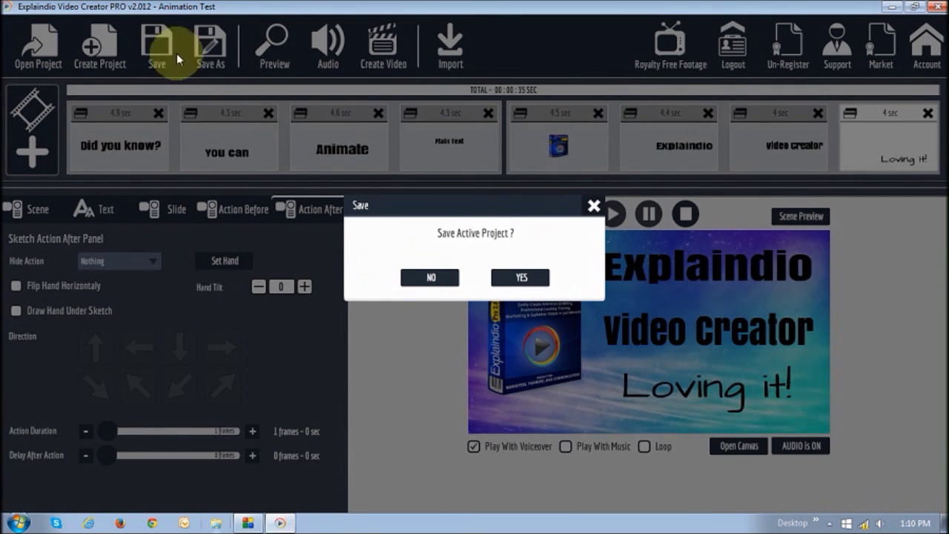
click(522, 279)
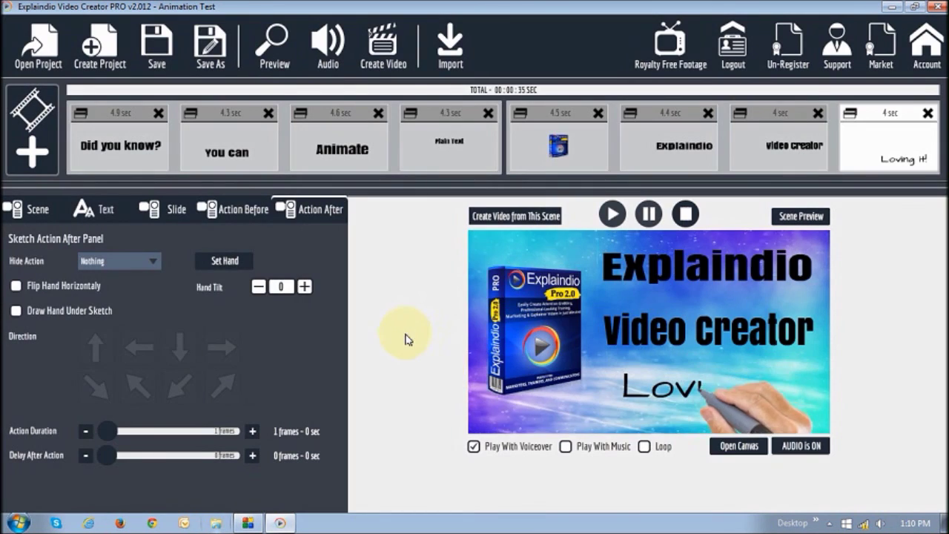
click(383, 57)
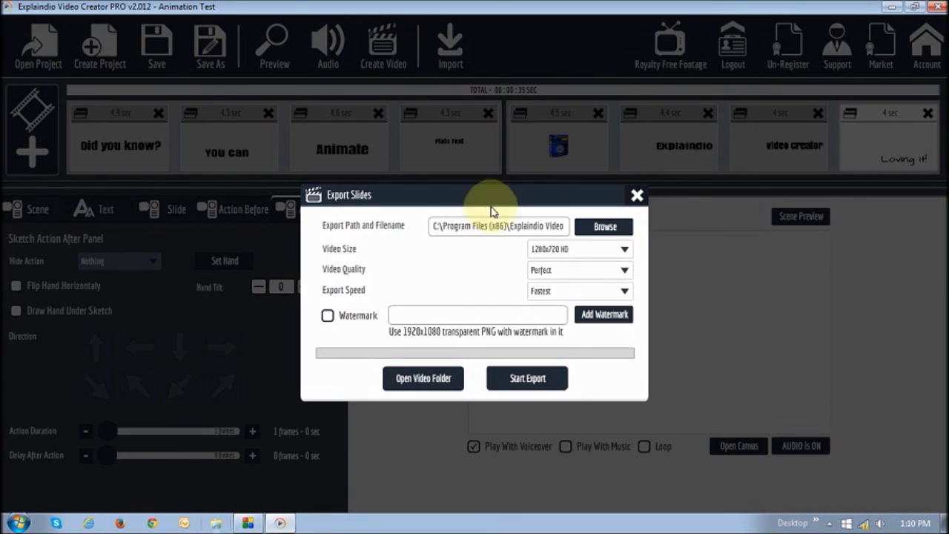
click(604, 230)
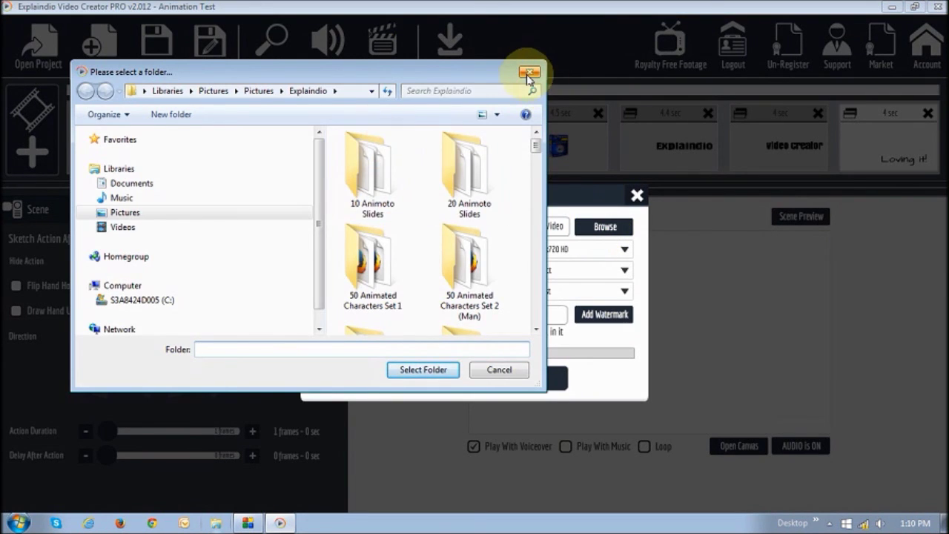
click(529, 71)
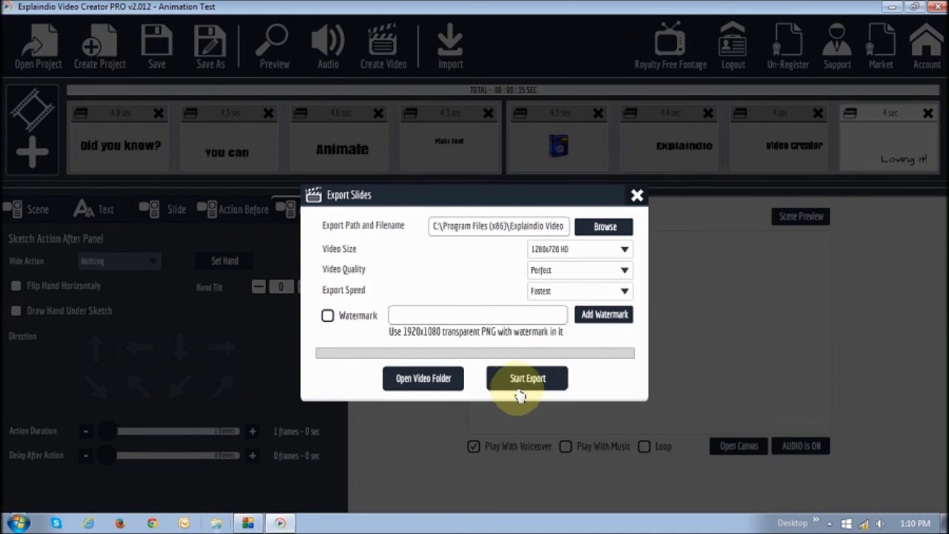
click(636, 197)
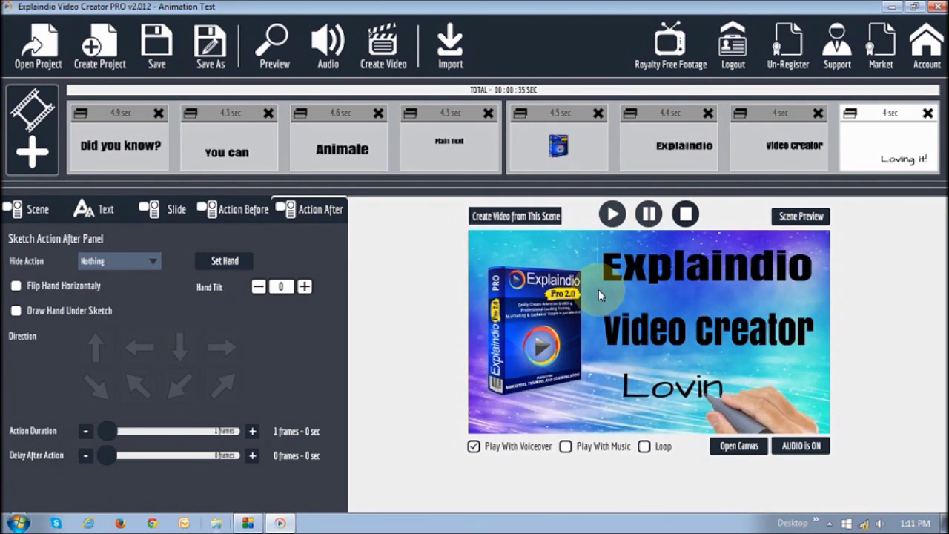